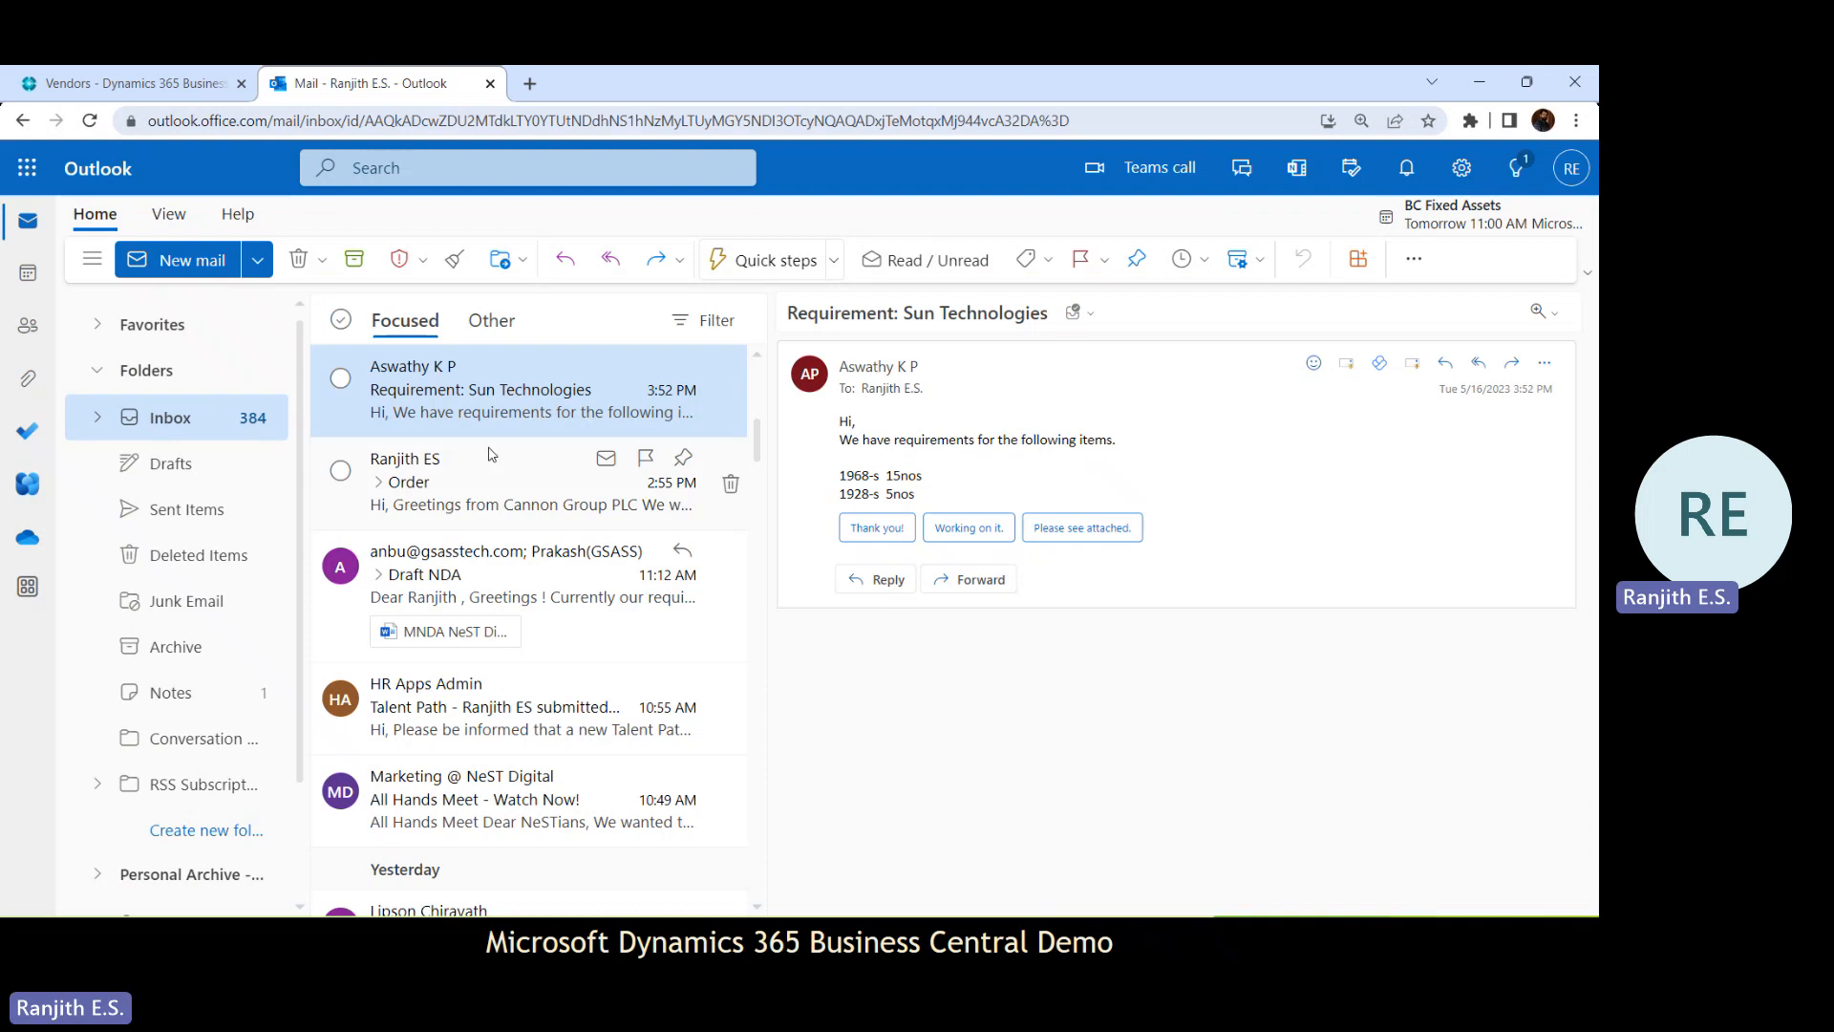
# Read the Requirement: Sun Technologies and Order emails for the requested items, and dismiss the new mail notification
pyautogui.click(444, 514)
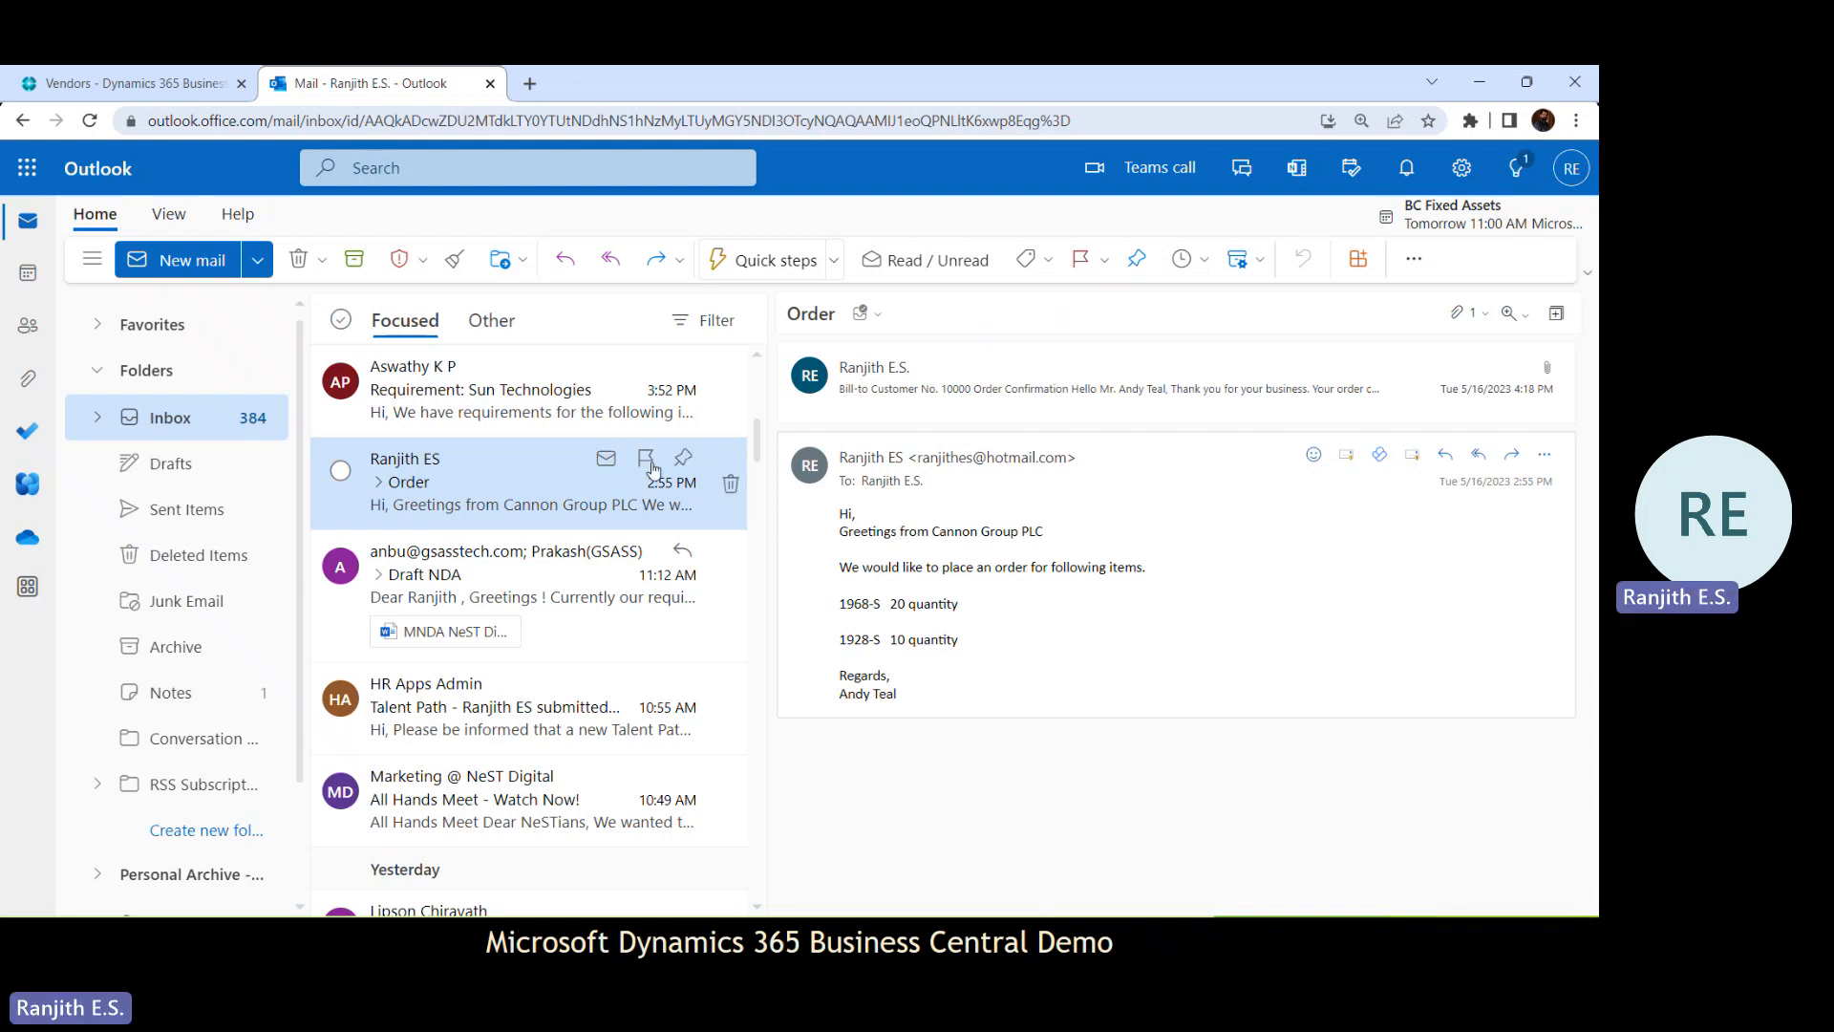
pyautogui.click(457, 390)
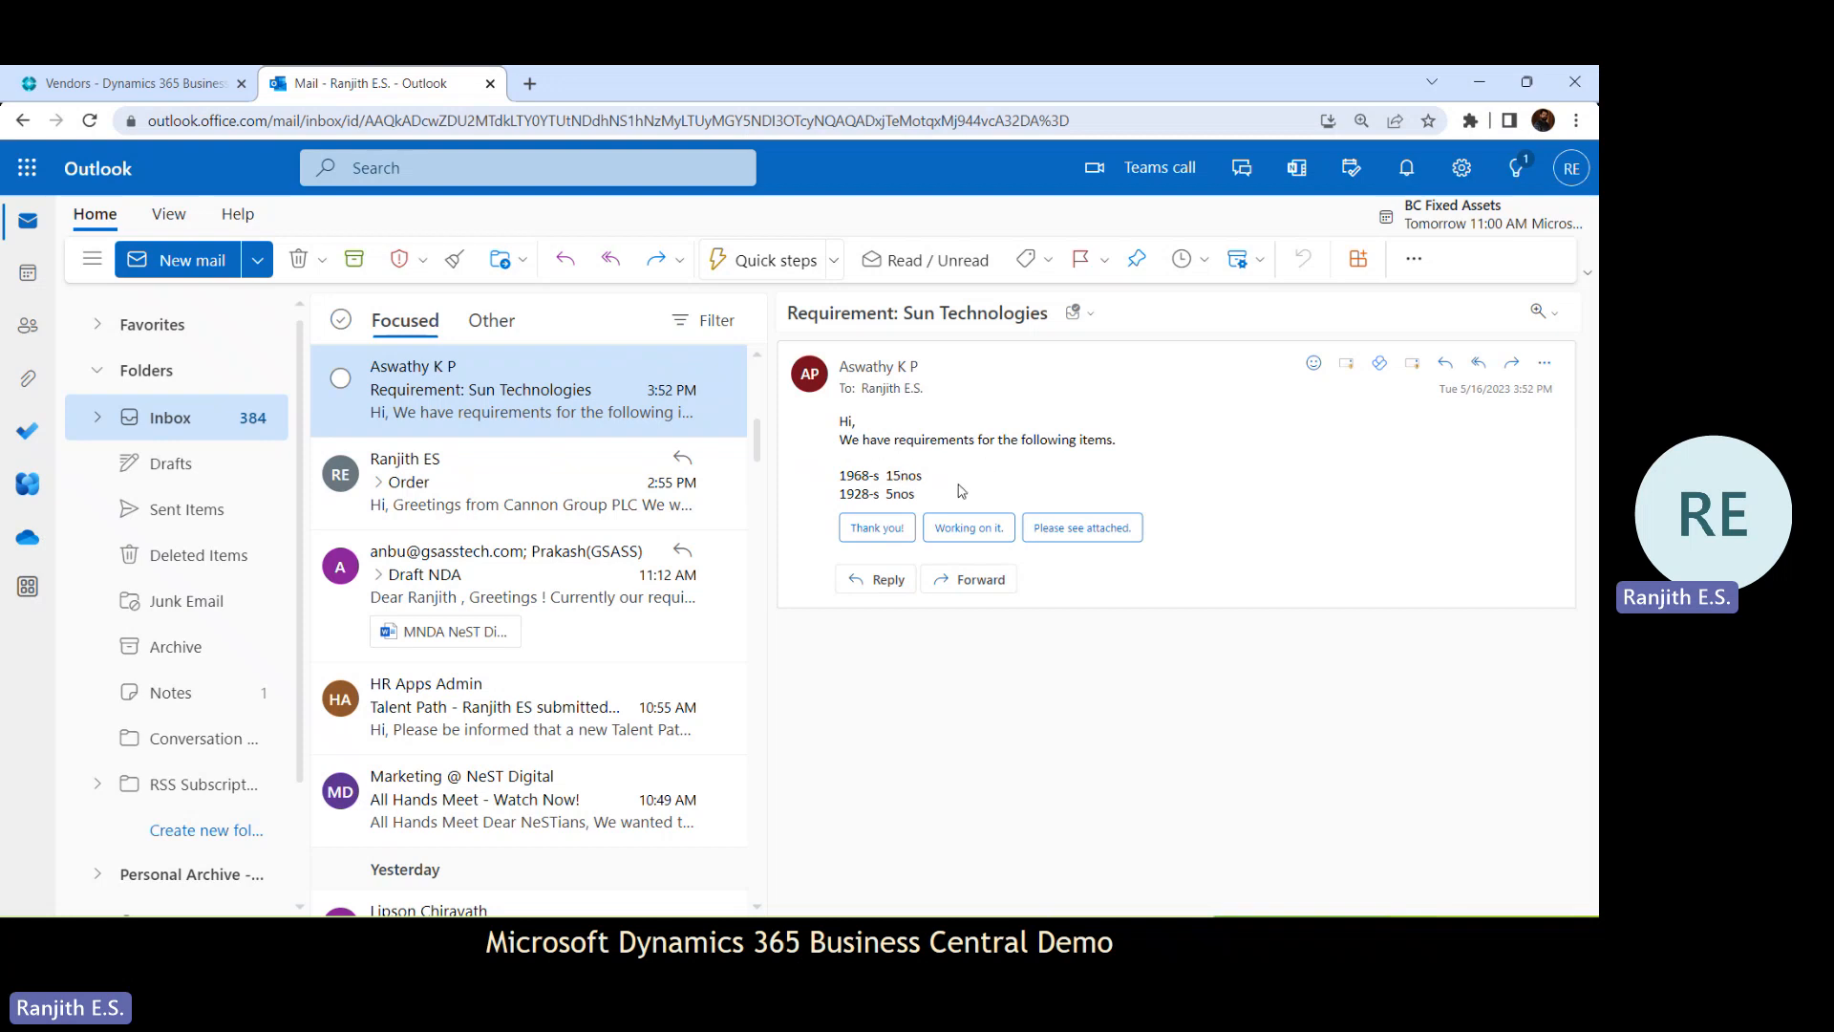
pyautogui.click(483, 471)
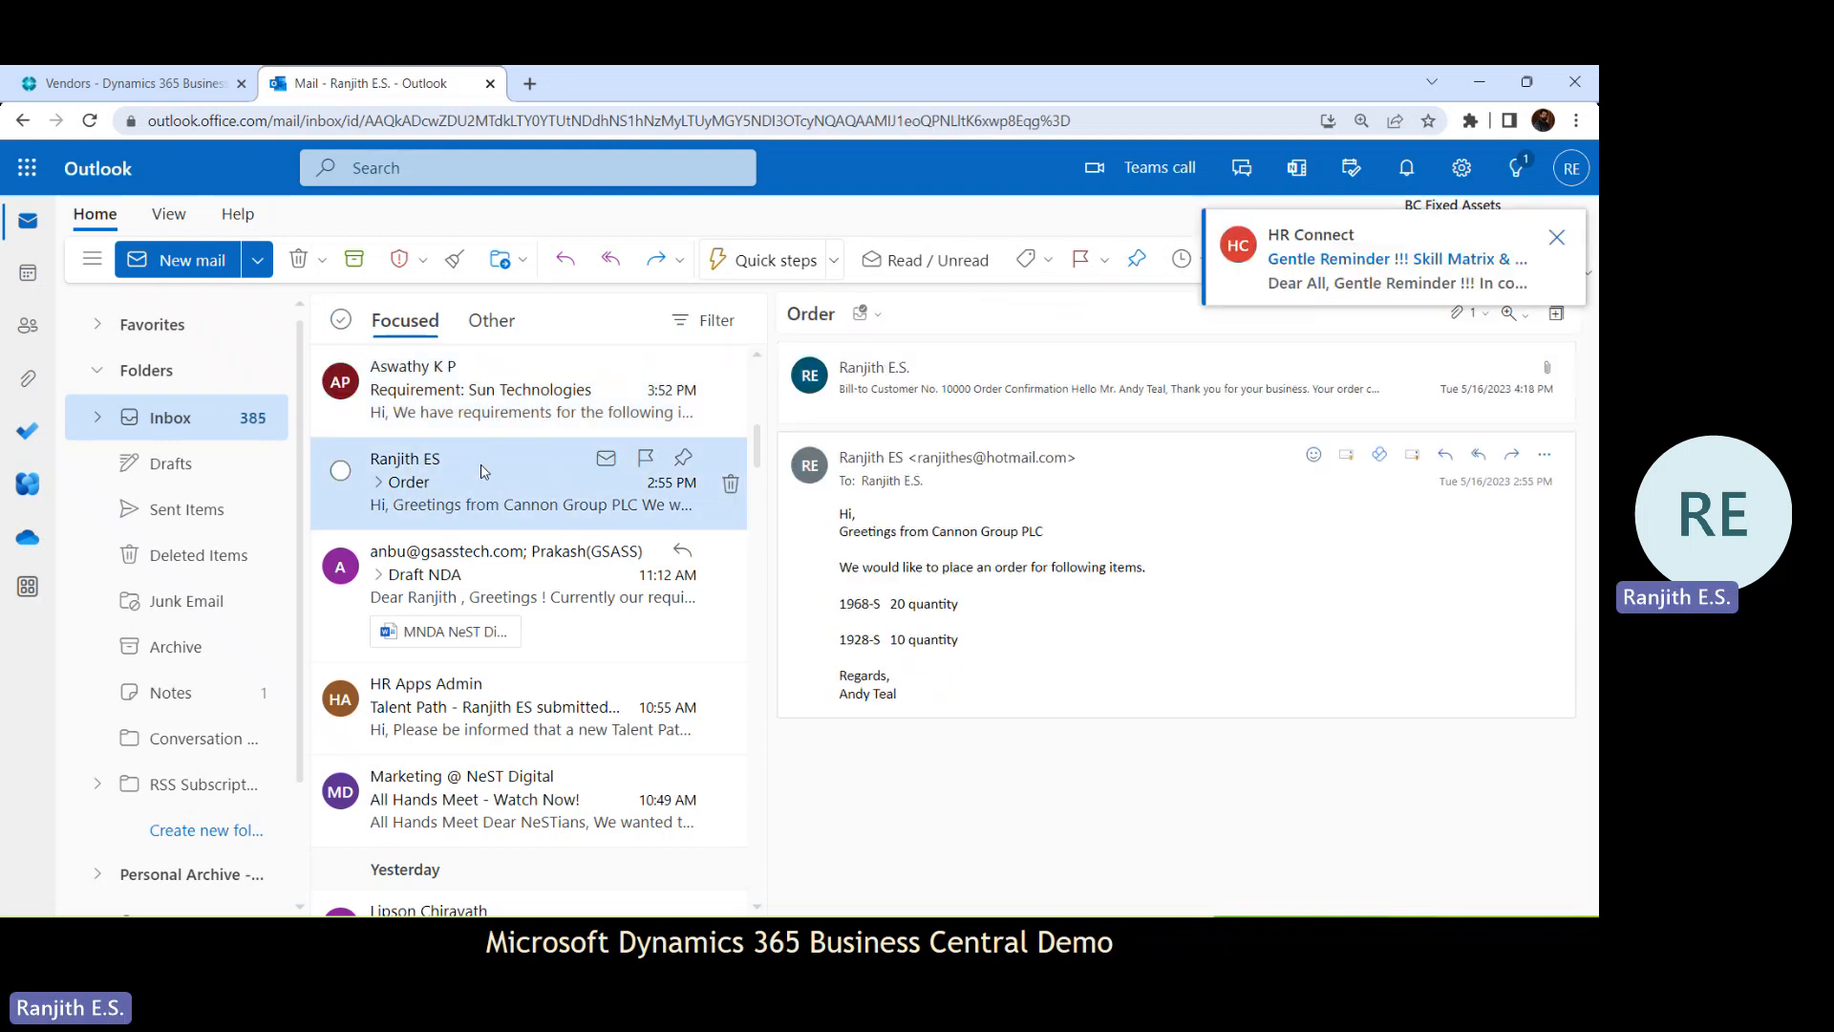
pyautogui.click(1556, 236)
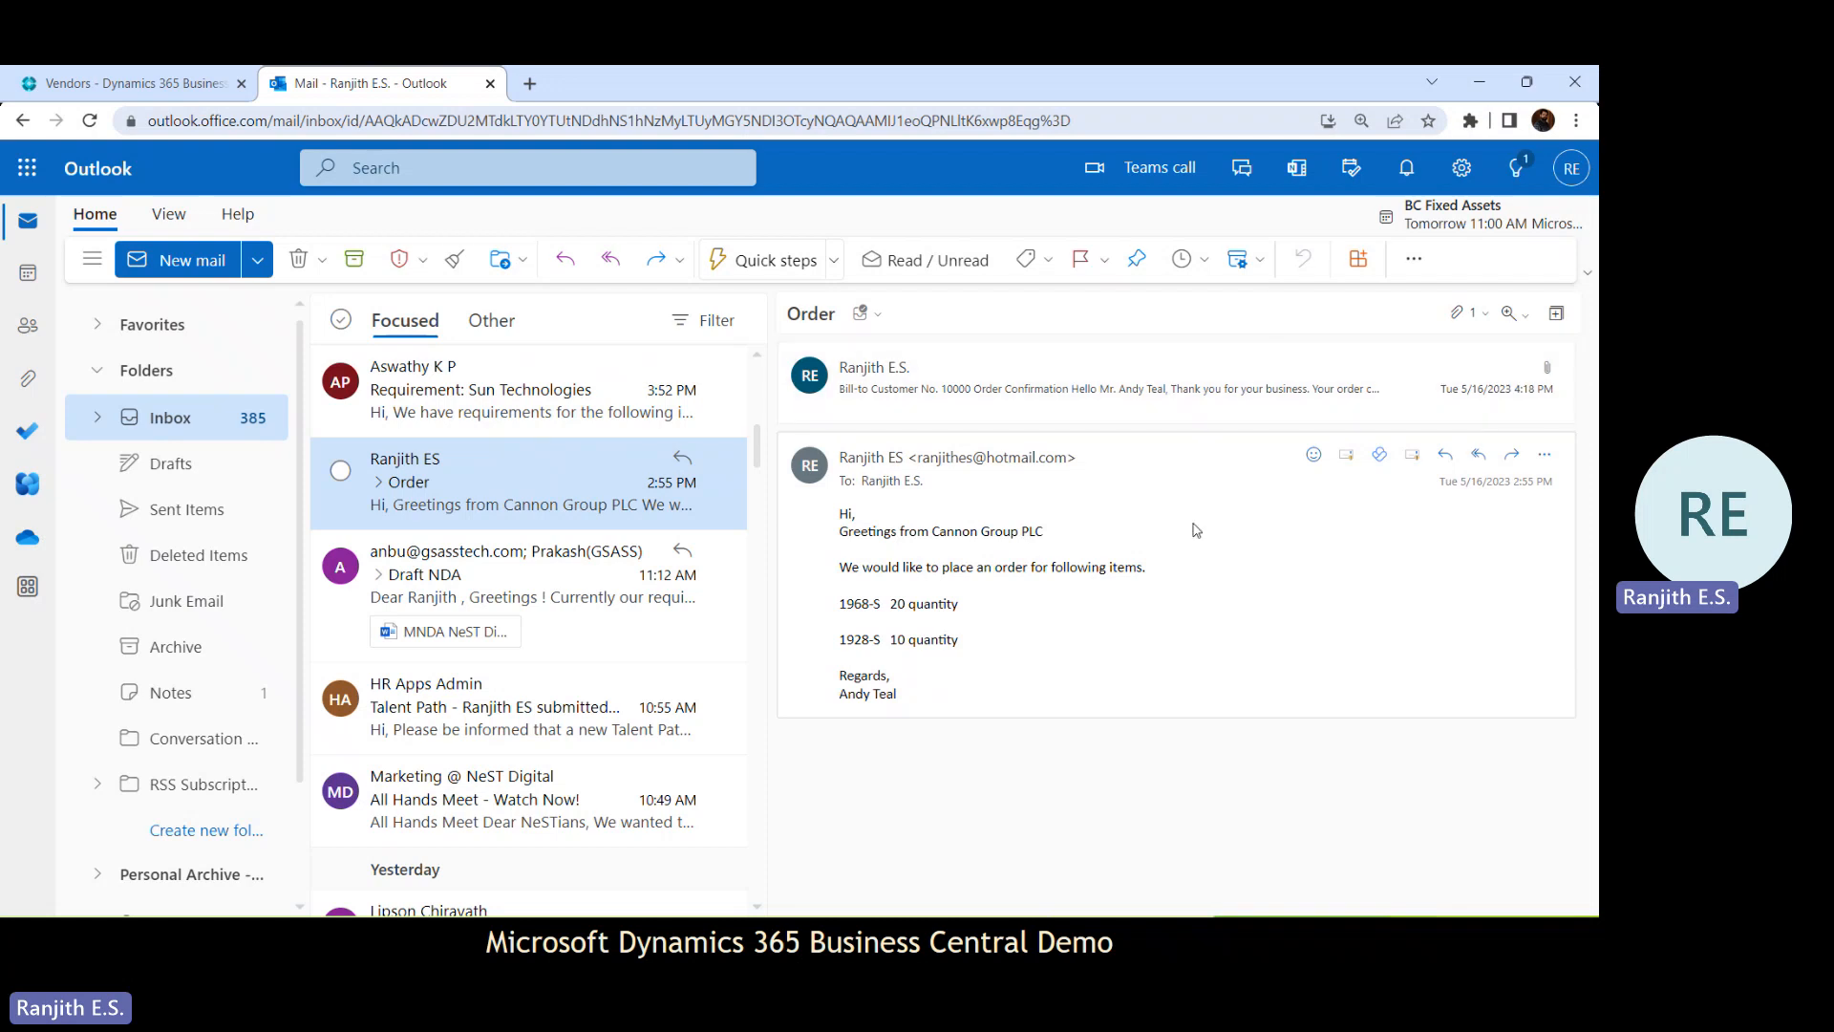
# View the Business Central document types that can be created from the Order email, without creating one
pyautogui.click(1546, 458)
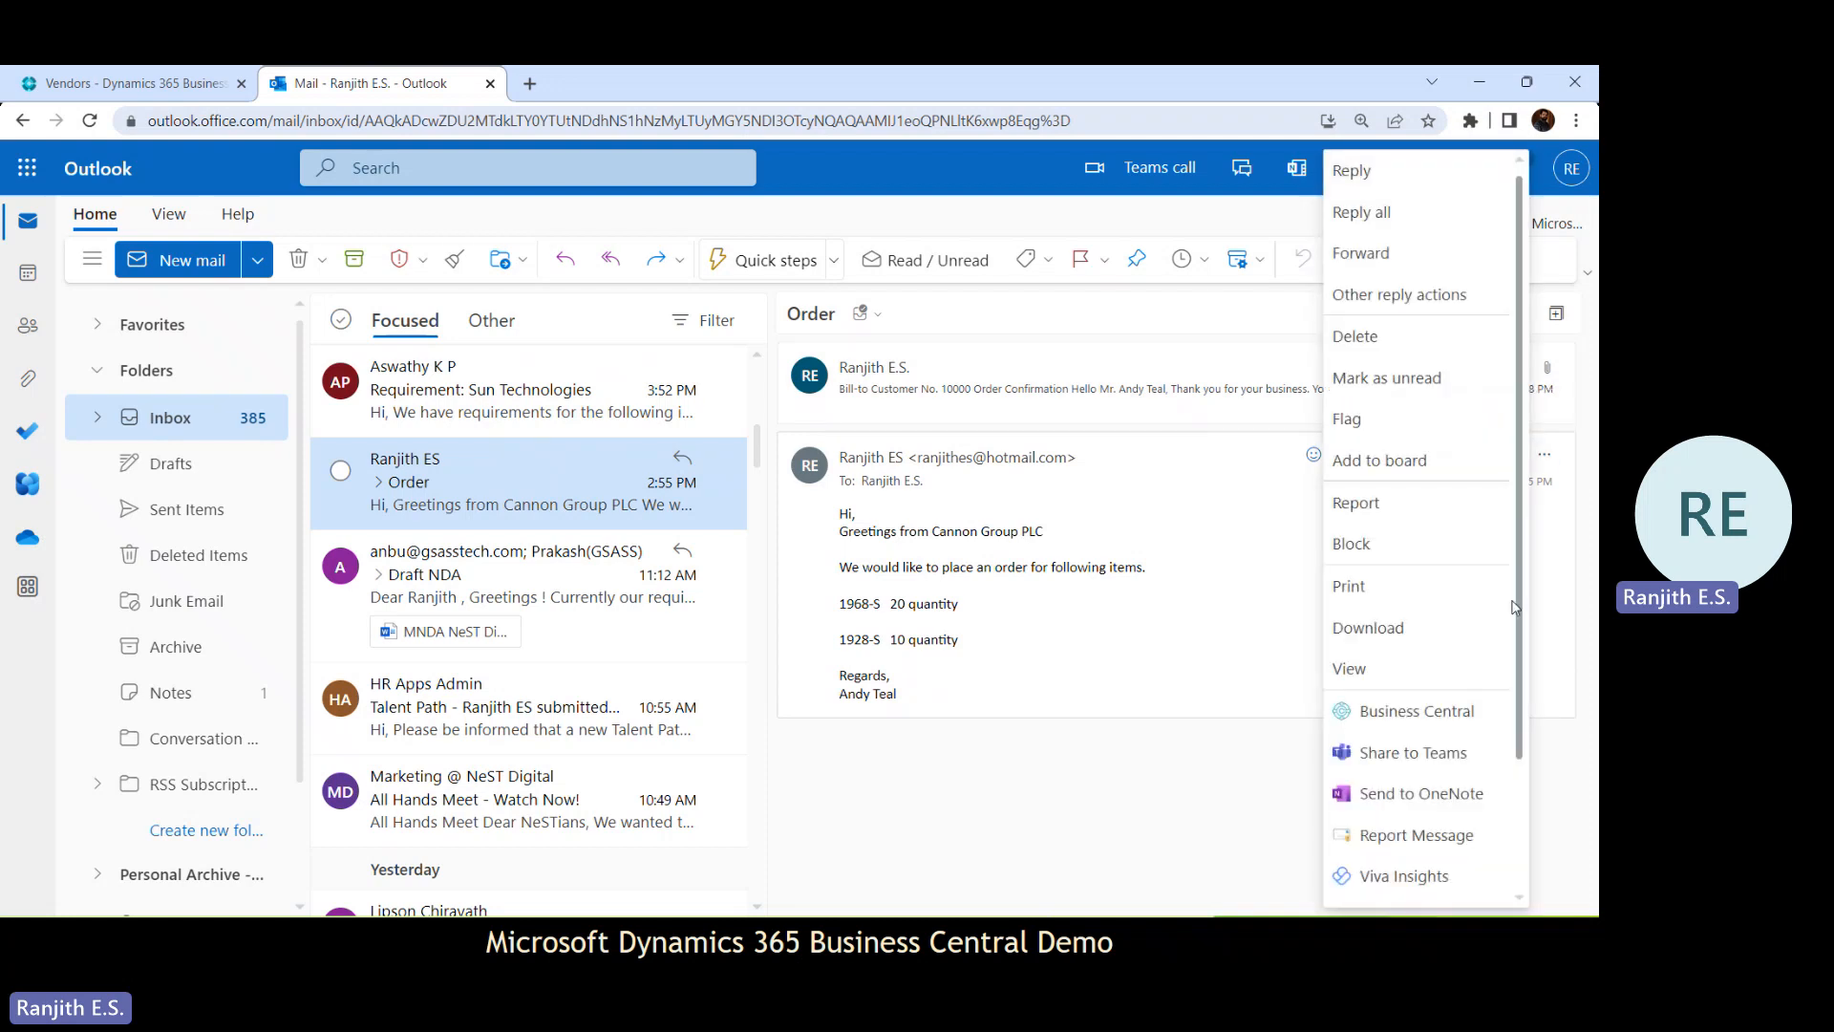
pyautogui.moveTo(1447, 724)
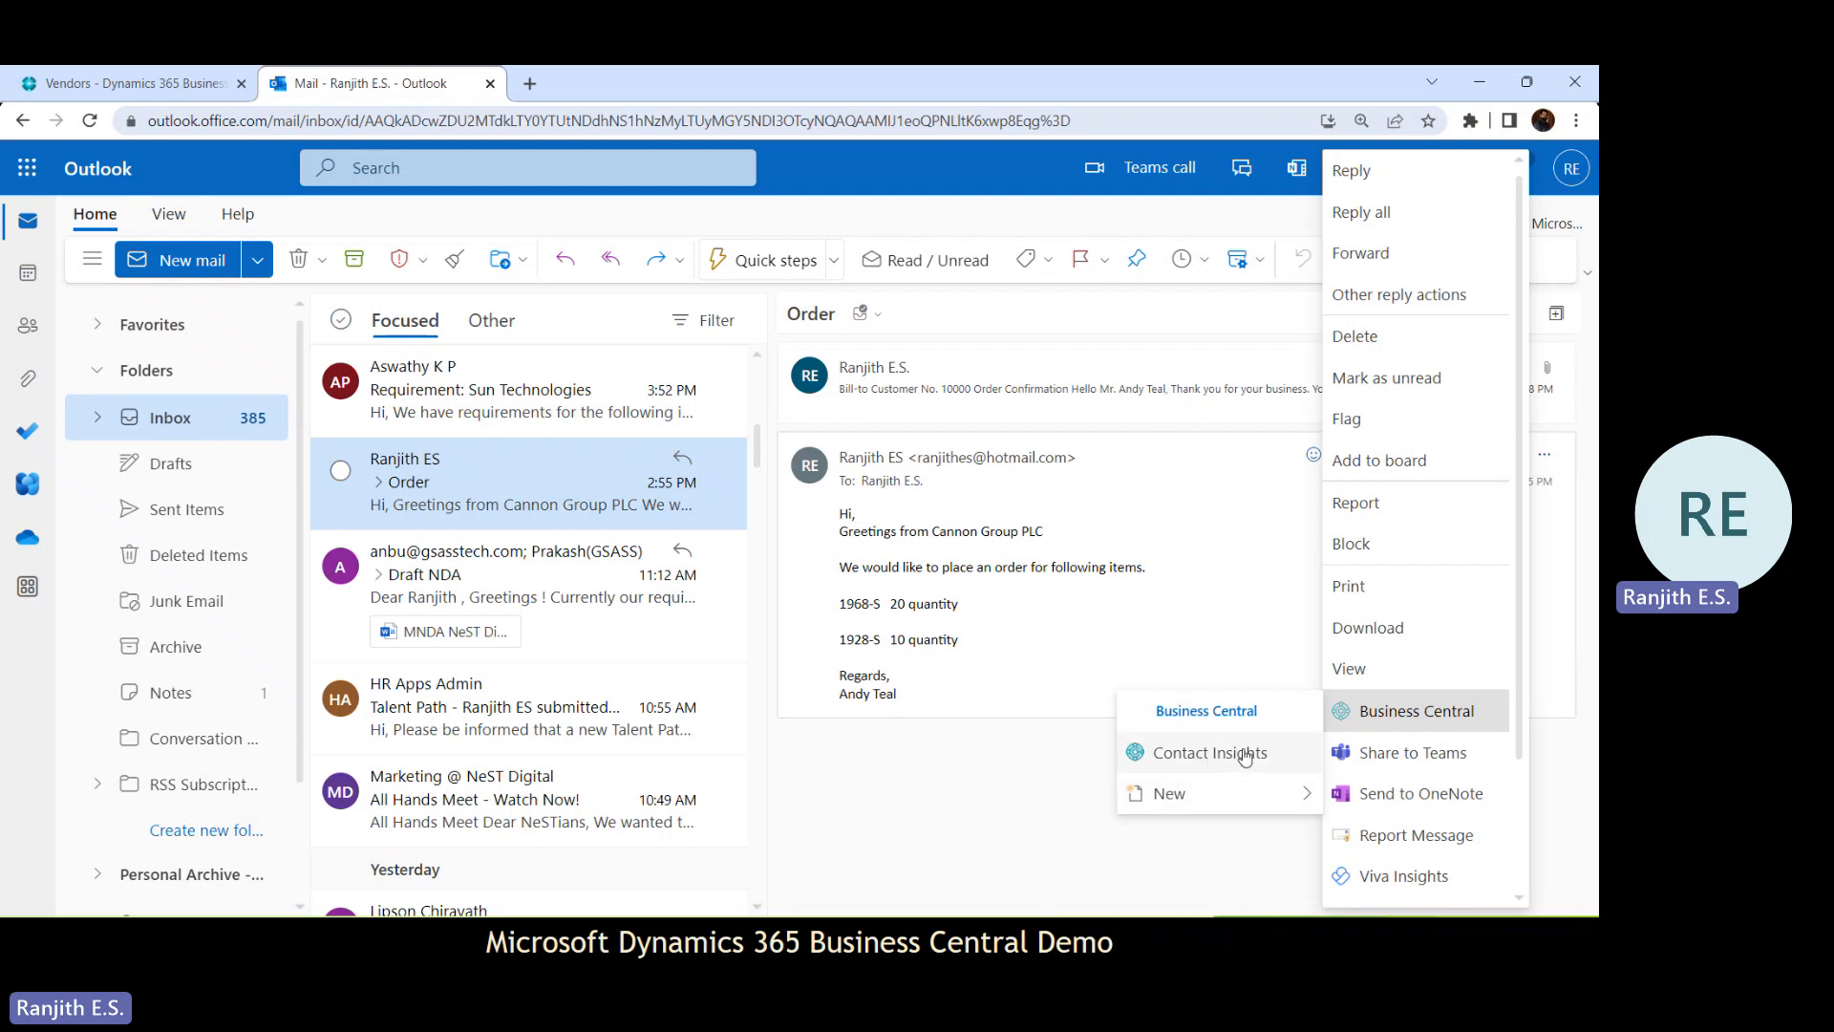
pyautogui.click(1232, 800)
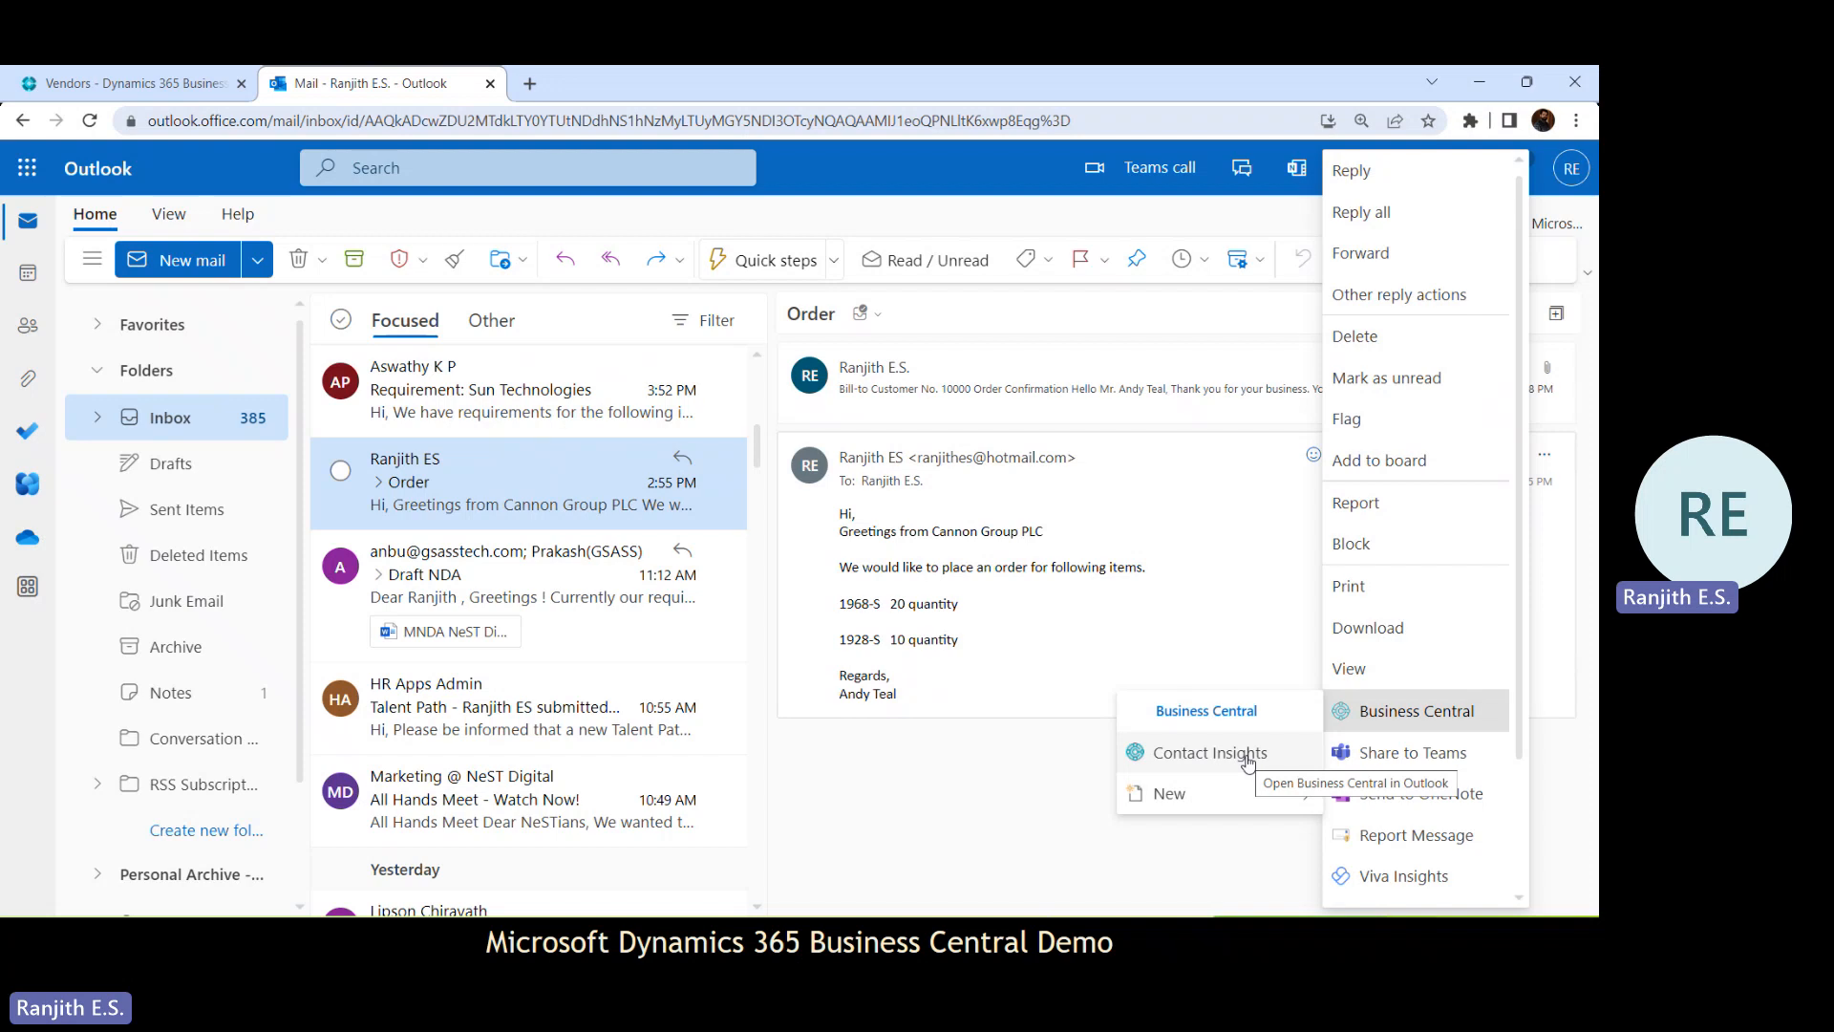
pyautogui.moveTo(1237, 792)
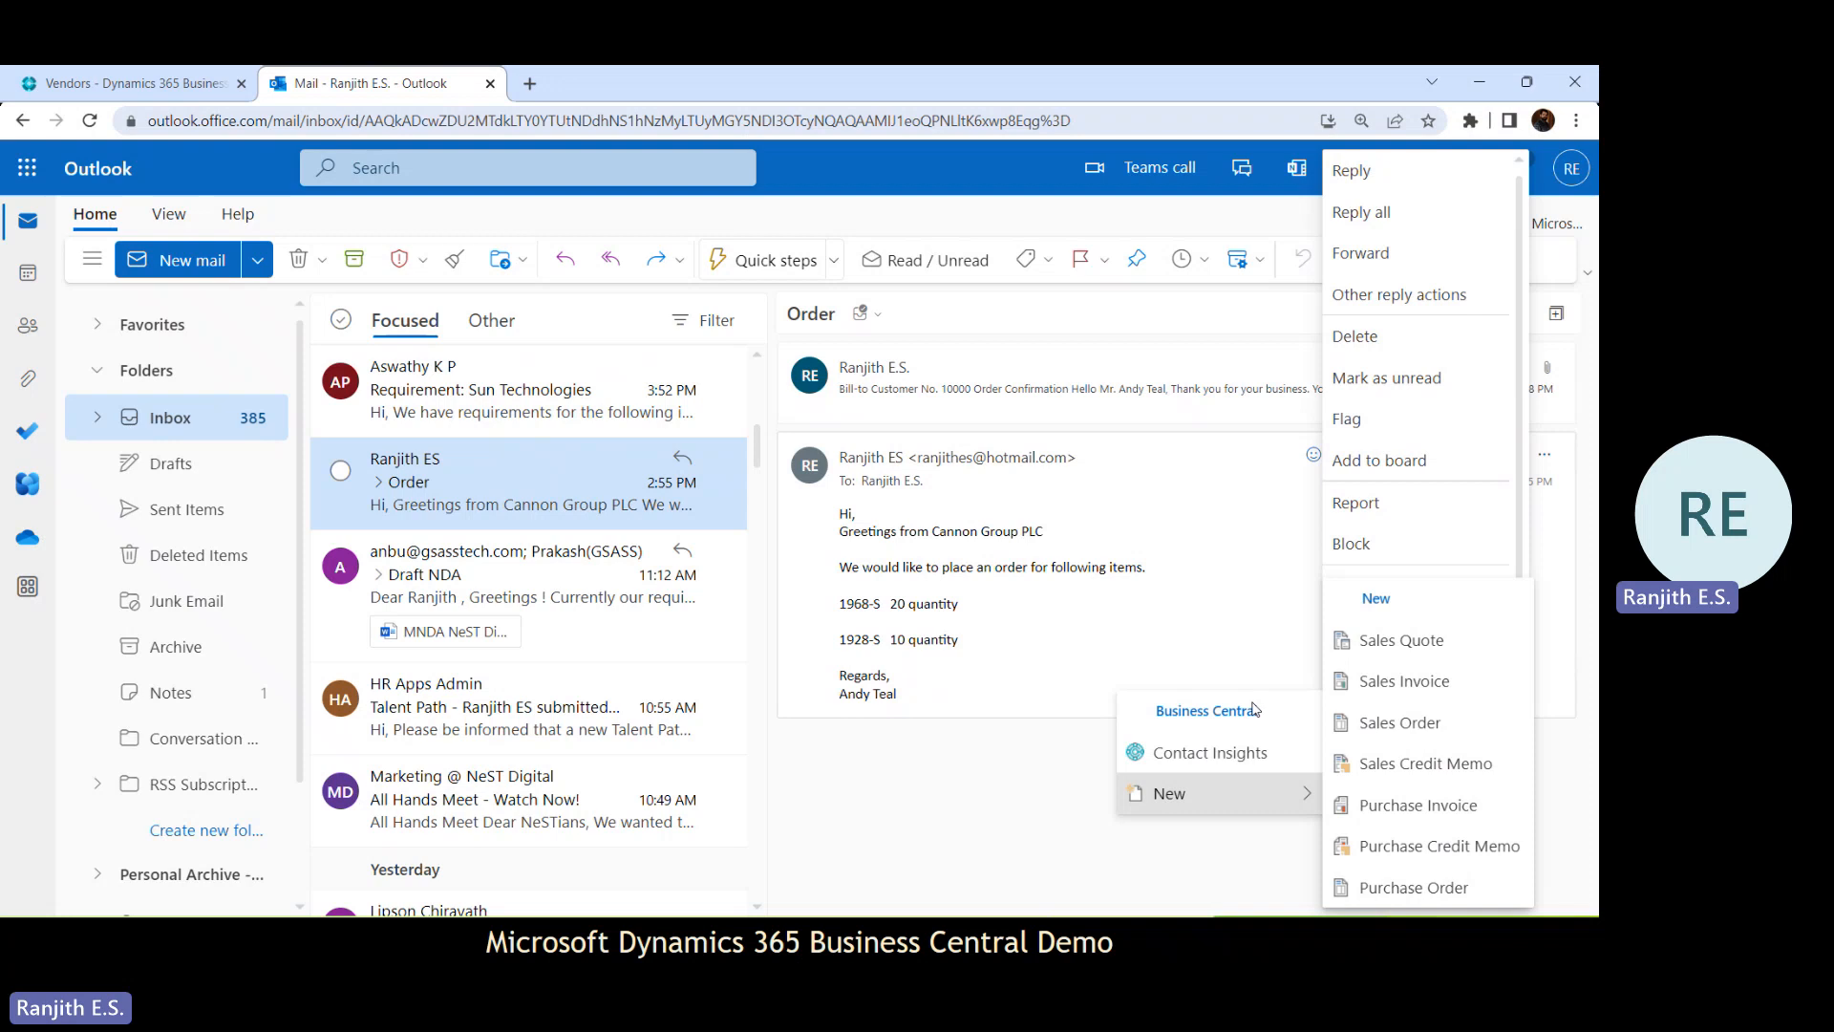
pyautogui.click(1121, 519)
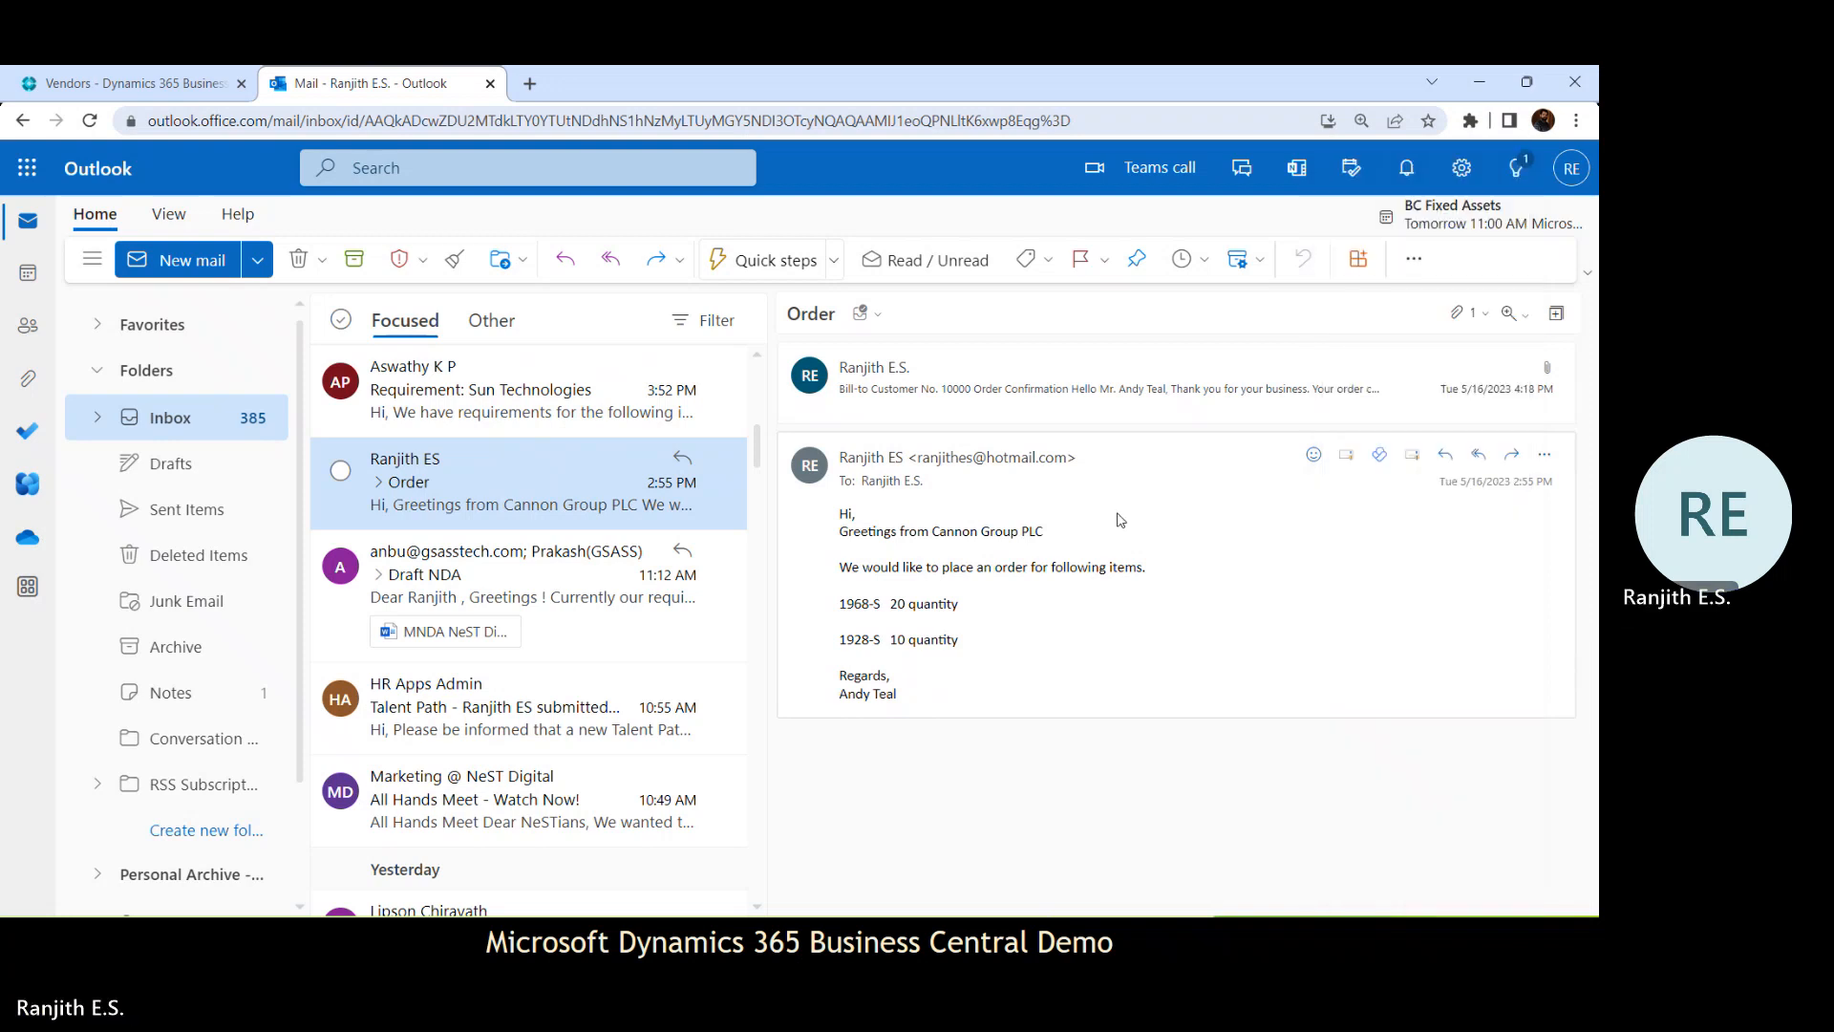
# Open Business Central Contact Insights for the sender of the Requirement: Sun Technologies email
pyautogui.click(489, 392)
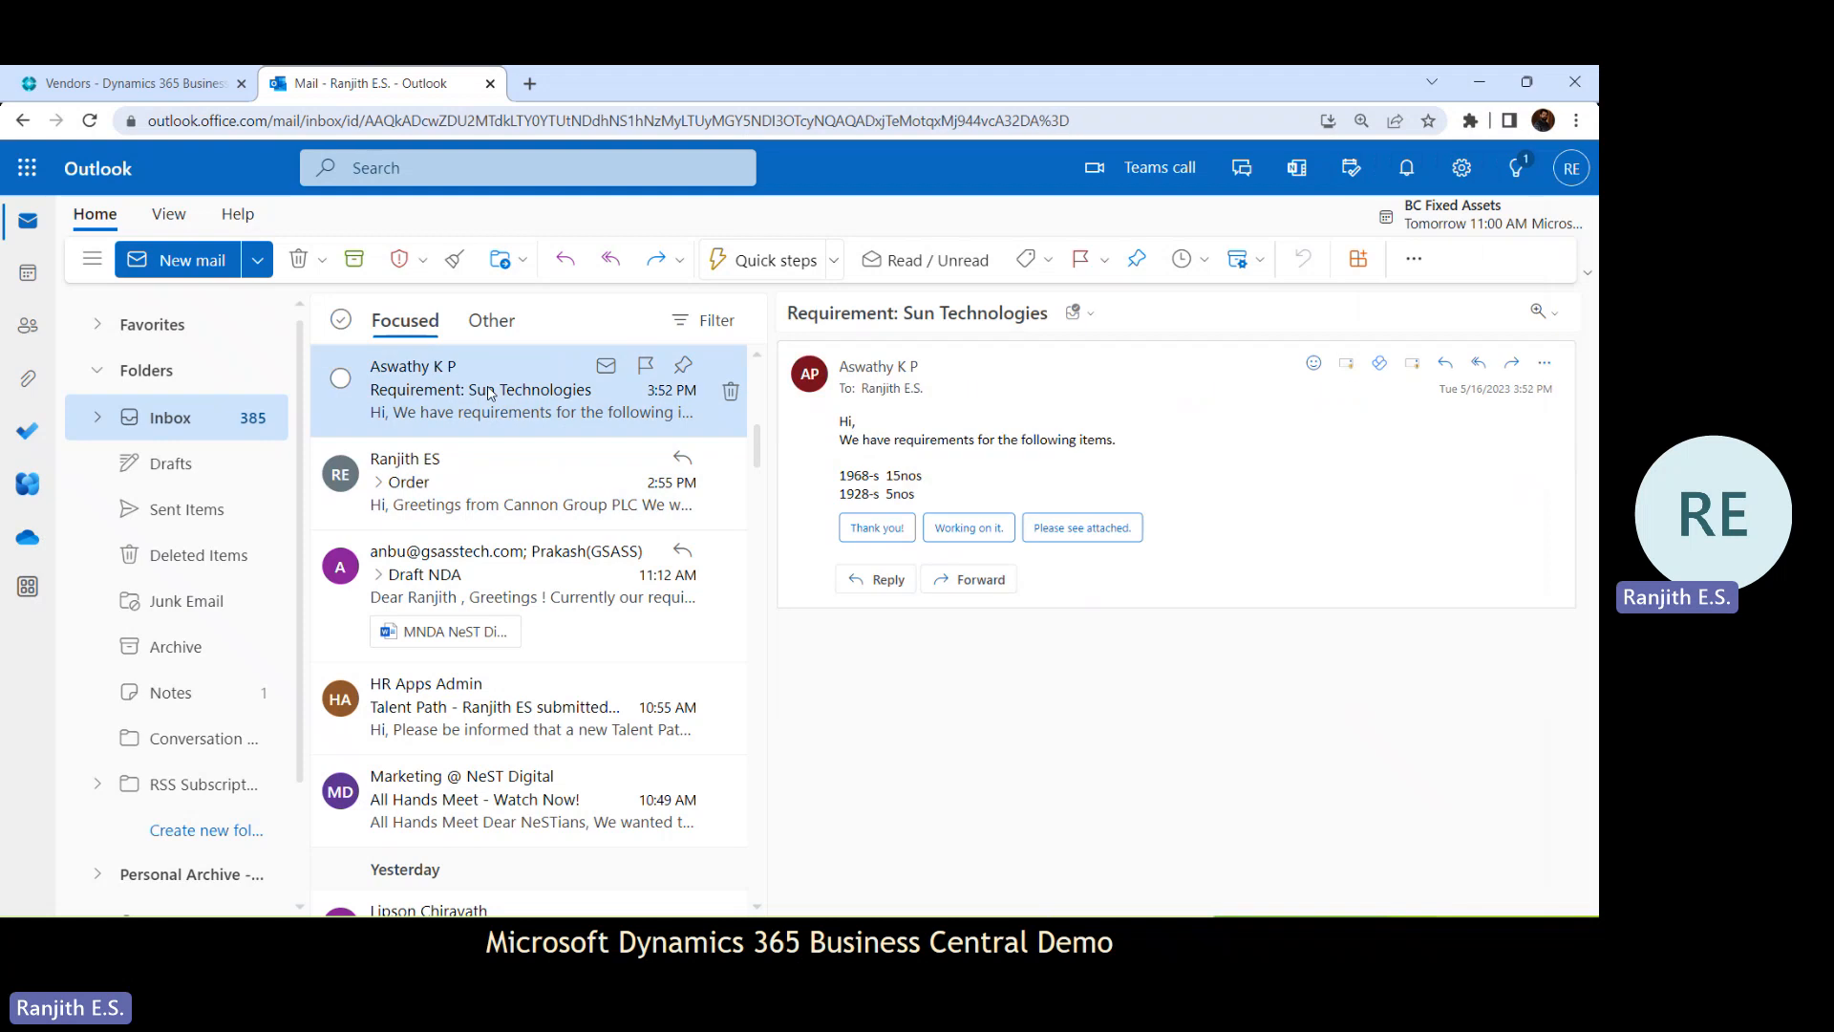
pyautogui.click(1546, 366)
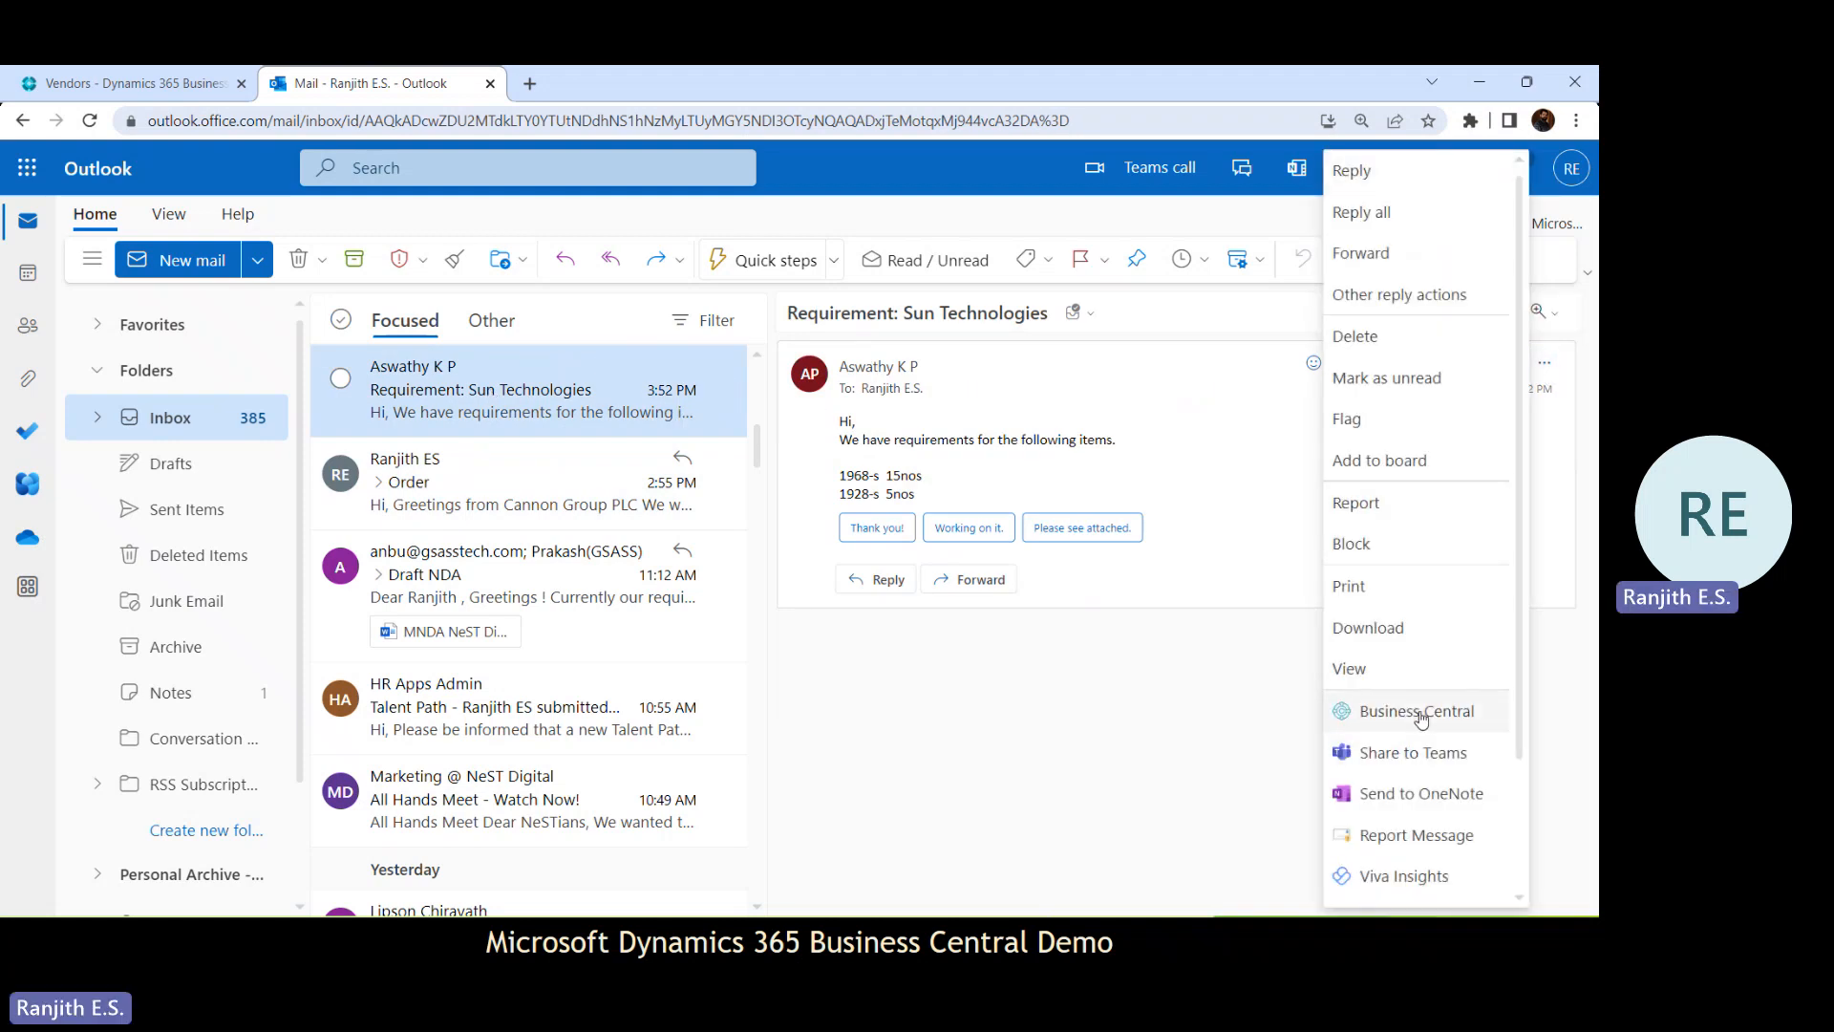
pyautogui.moveTo(1423, 715)
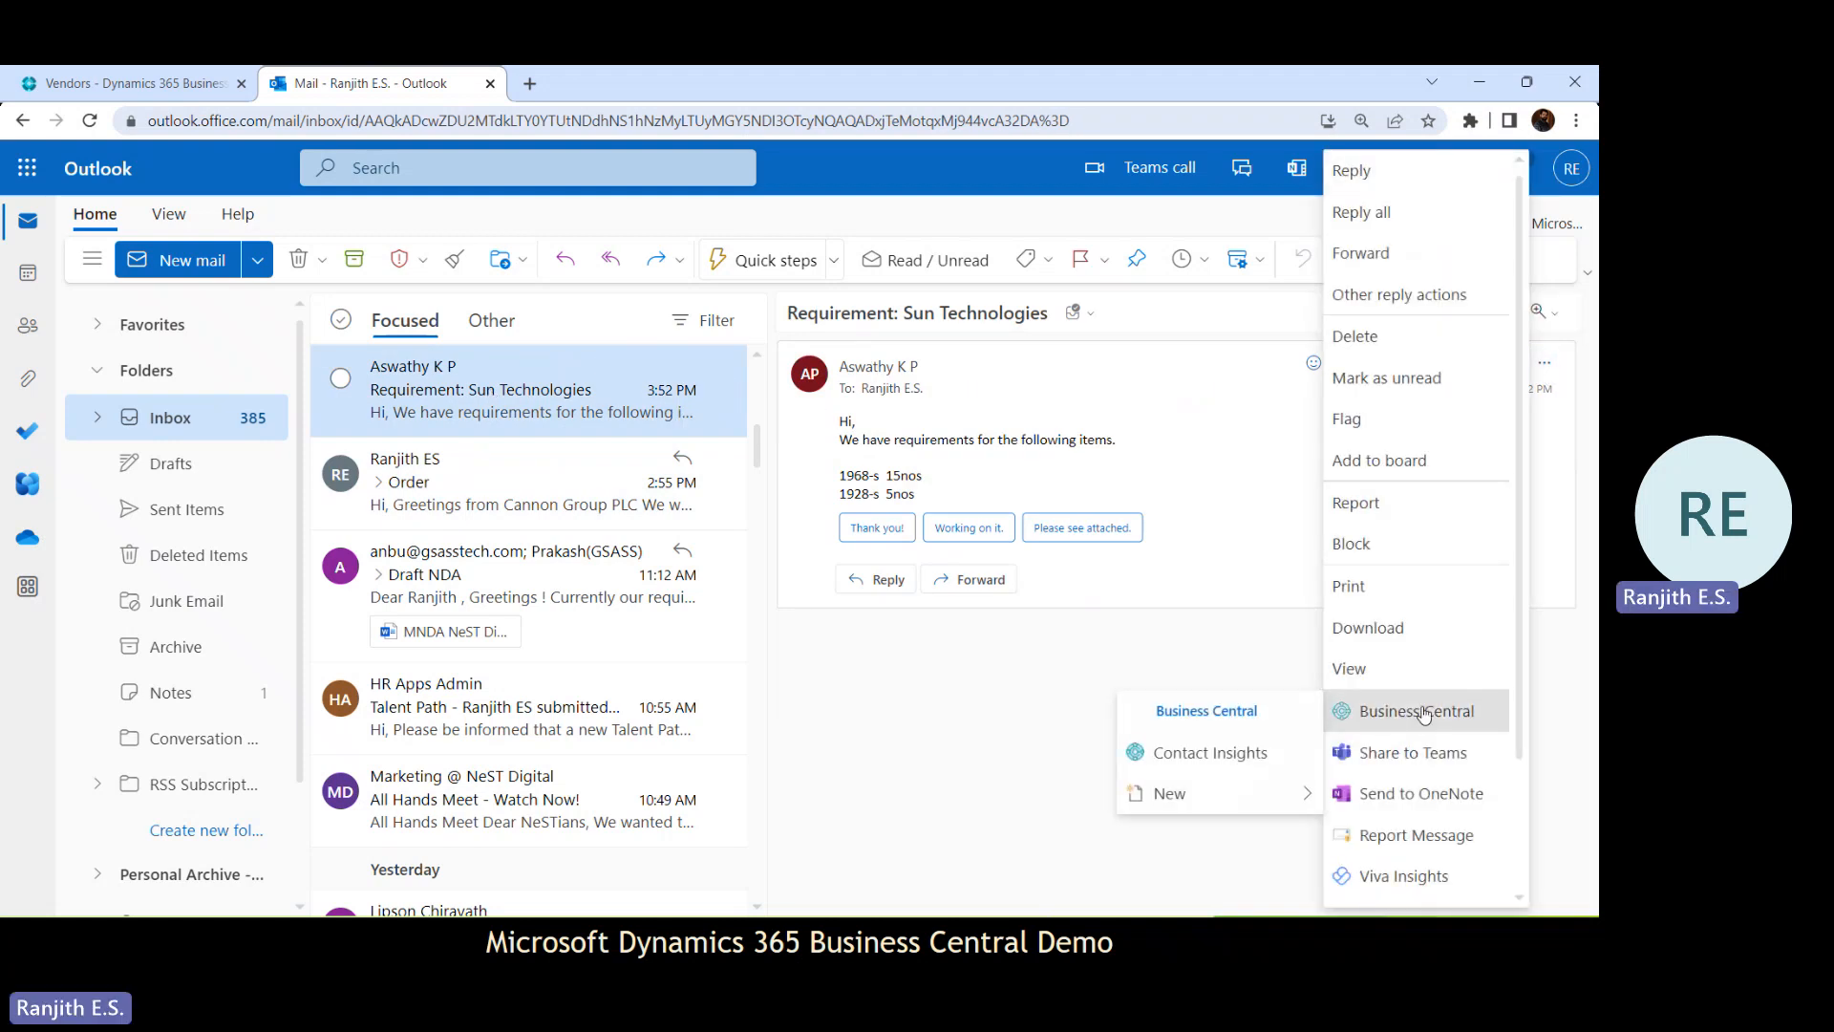
pyautogui.click(1239, 755)
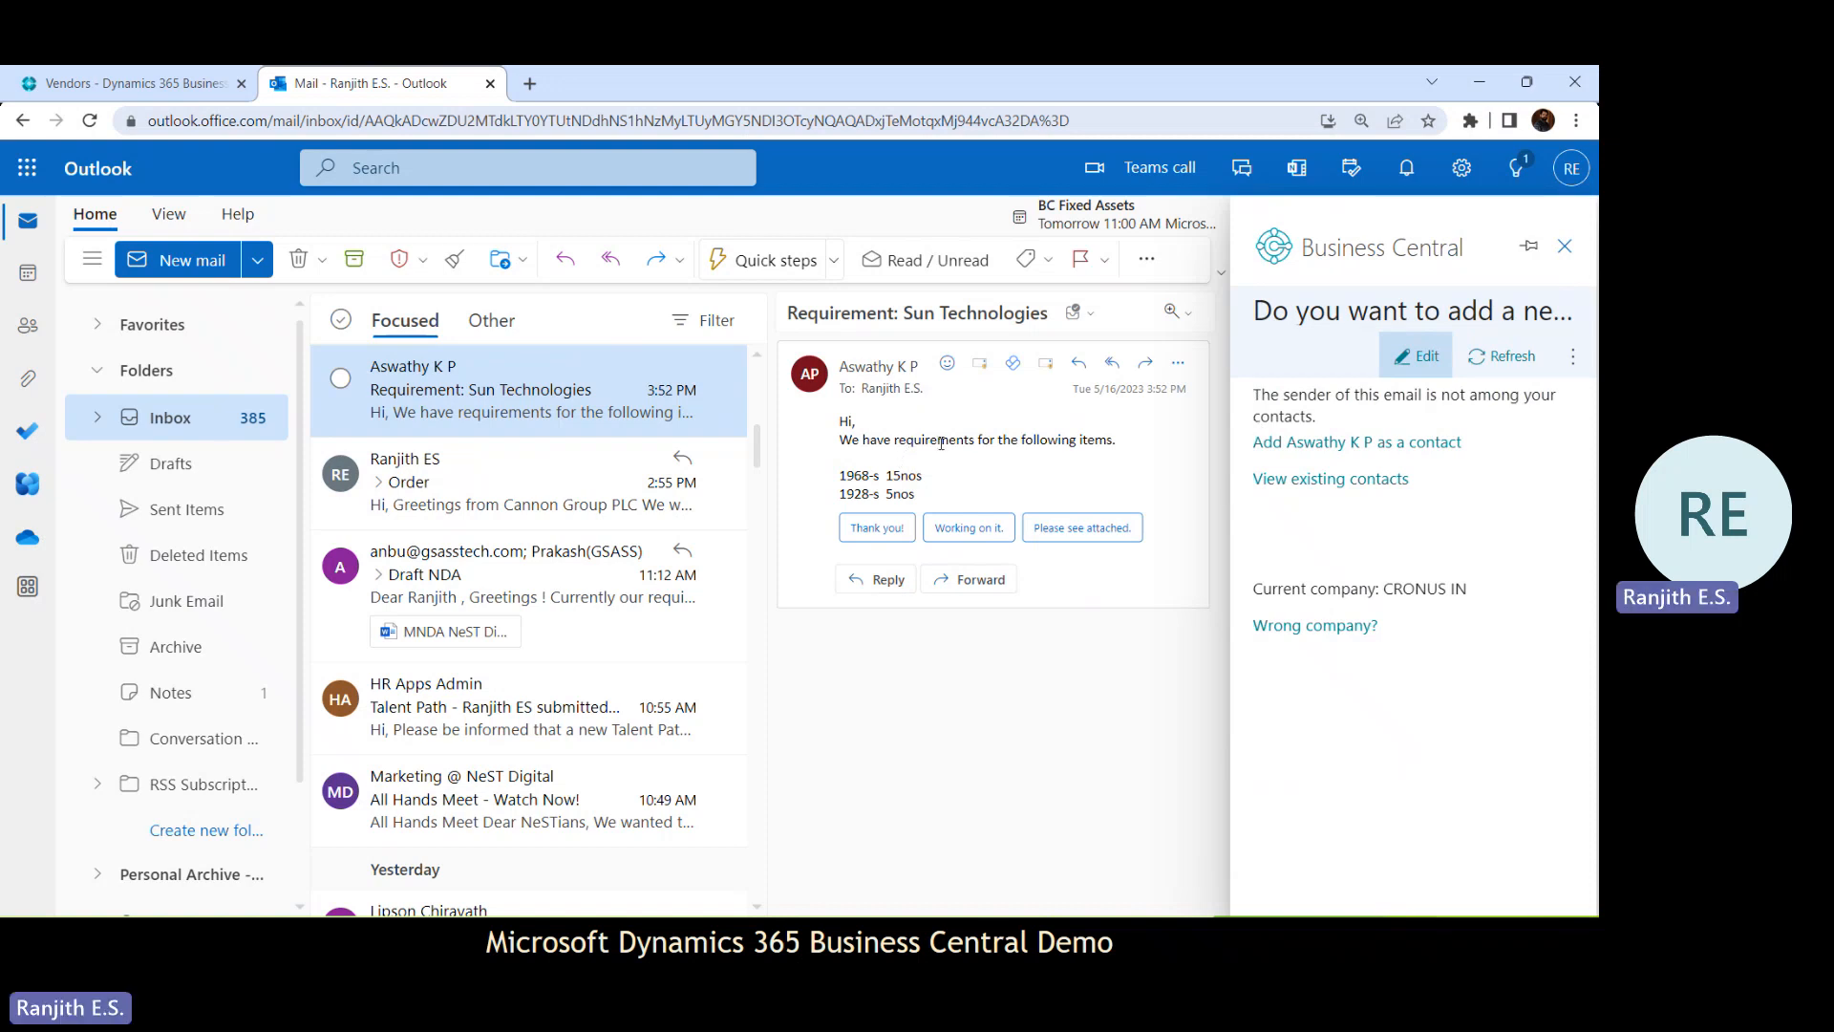
pyautogui.moveTo(892, 393)
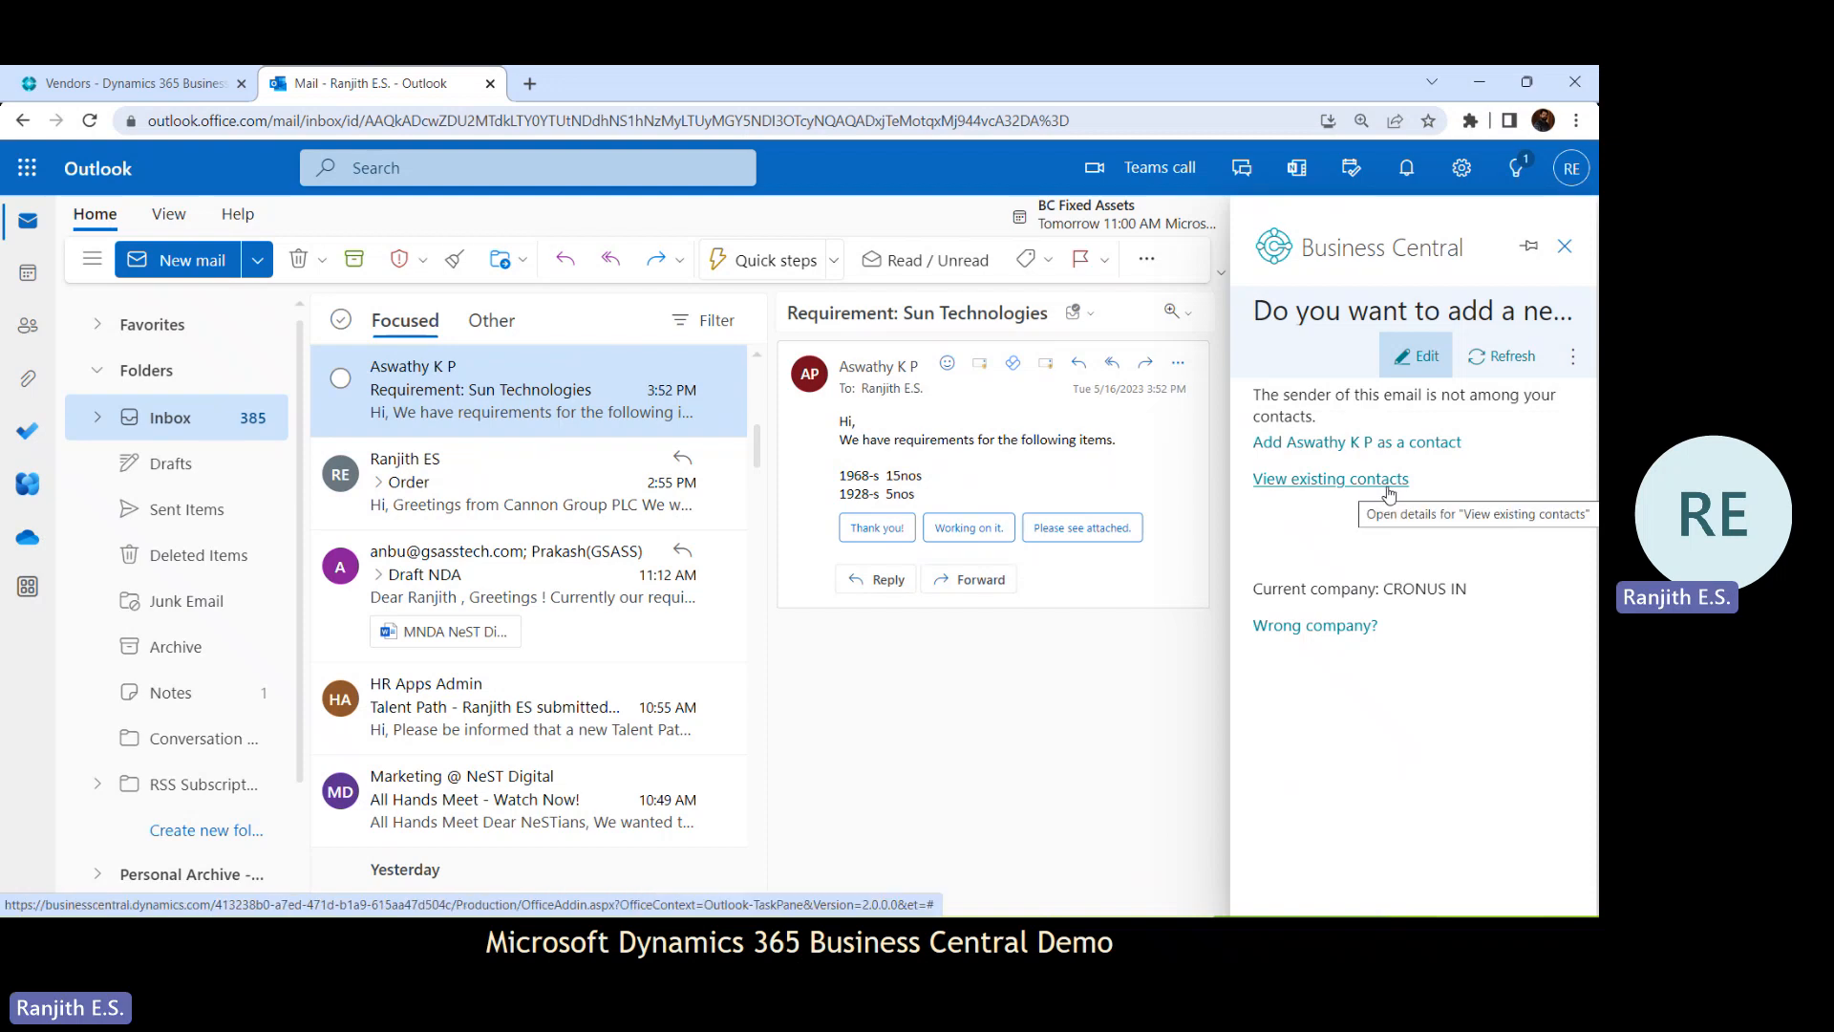
# Open Business Central Contact Insights for the Order email and review the customer's details and sales history
pyautogui.click(467, 488)
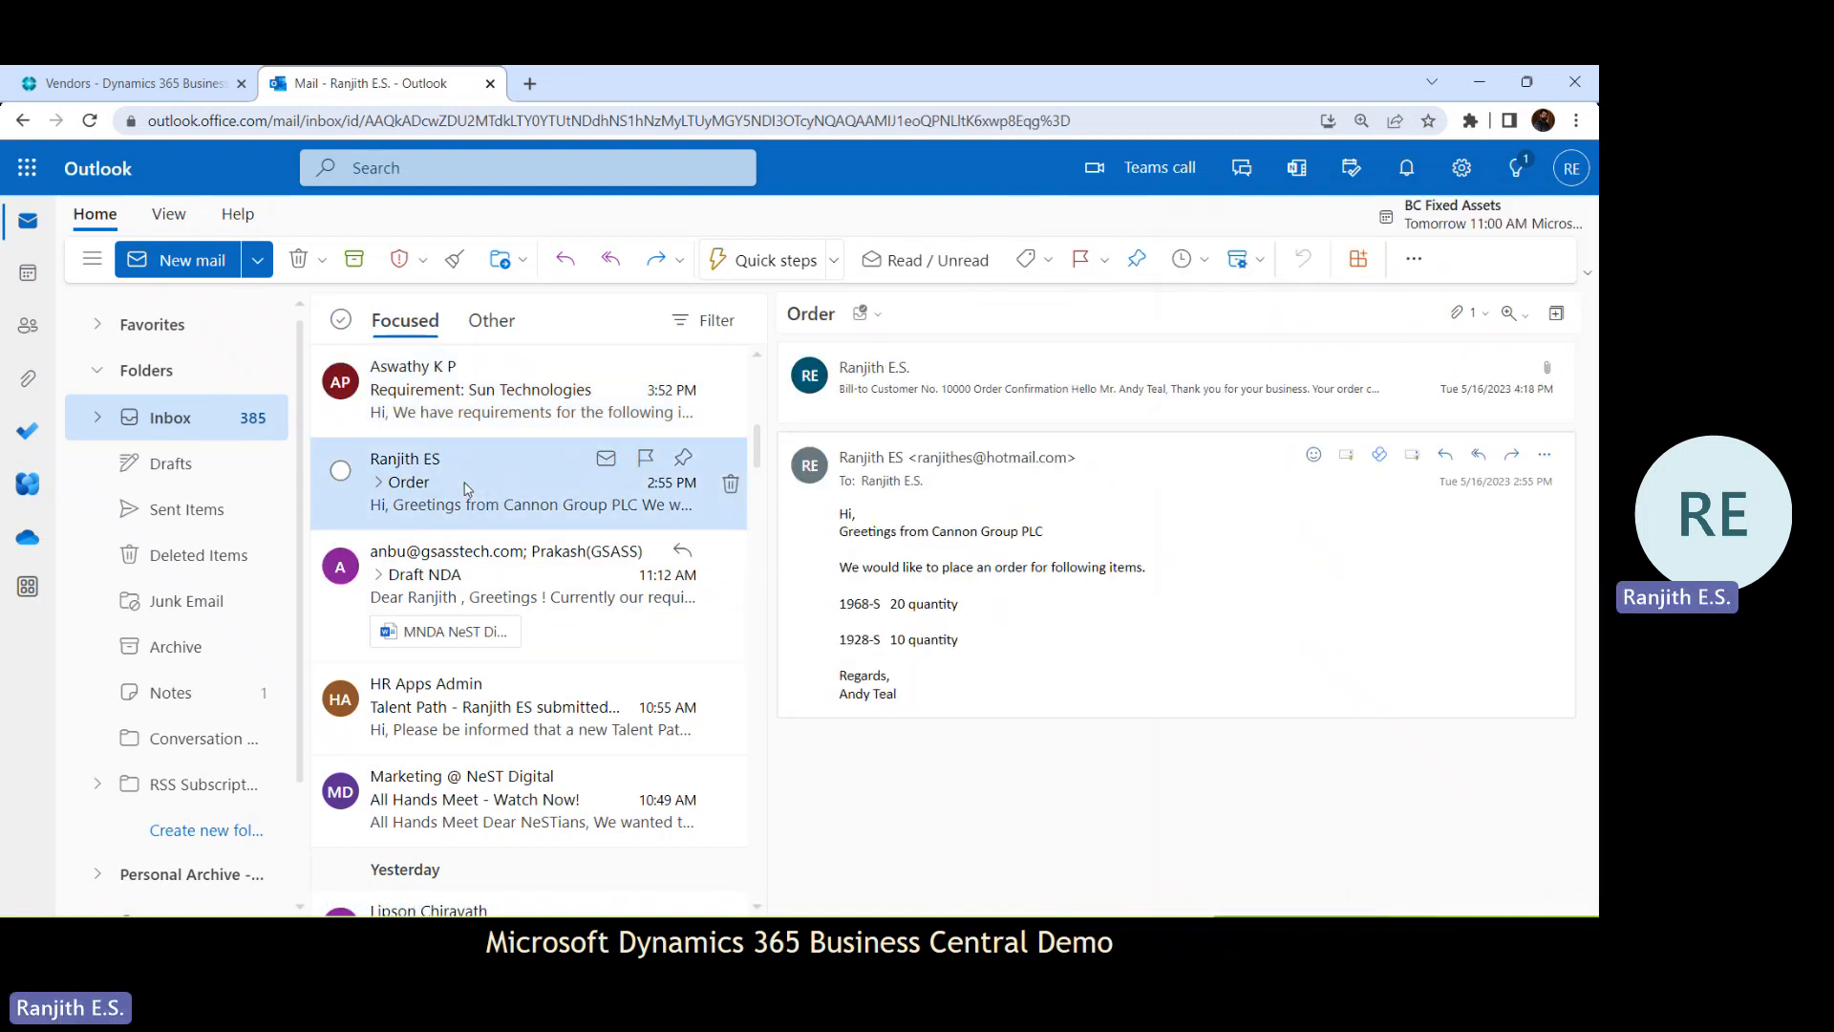
pyautogui.click(1539, 456)
pyautogui.moveTo(1431, 722)
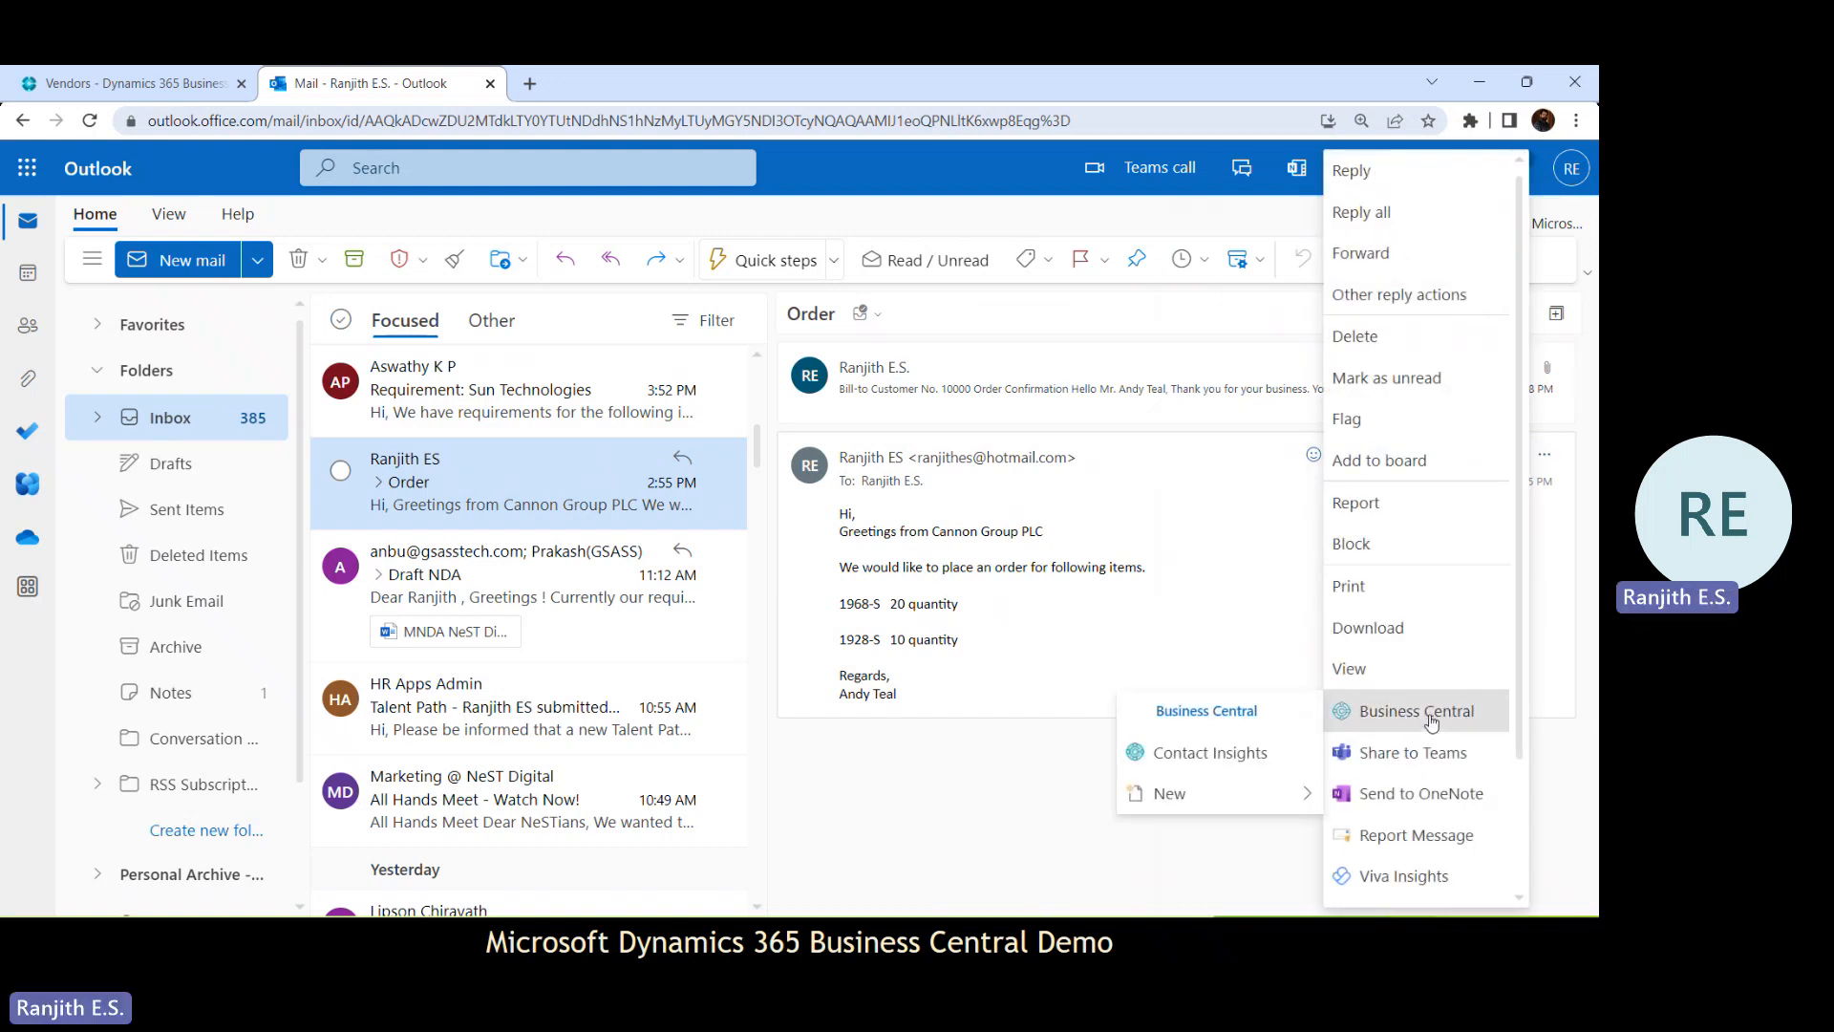
pyautogui.click(1242, 752)
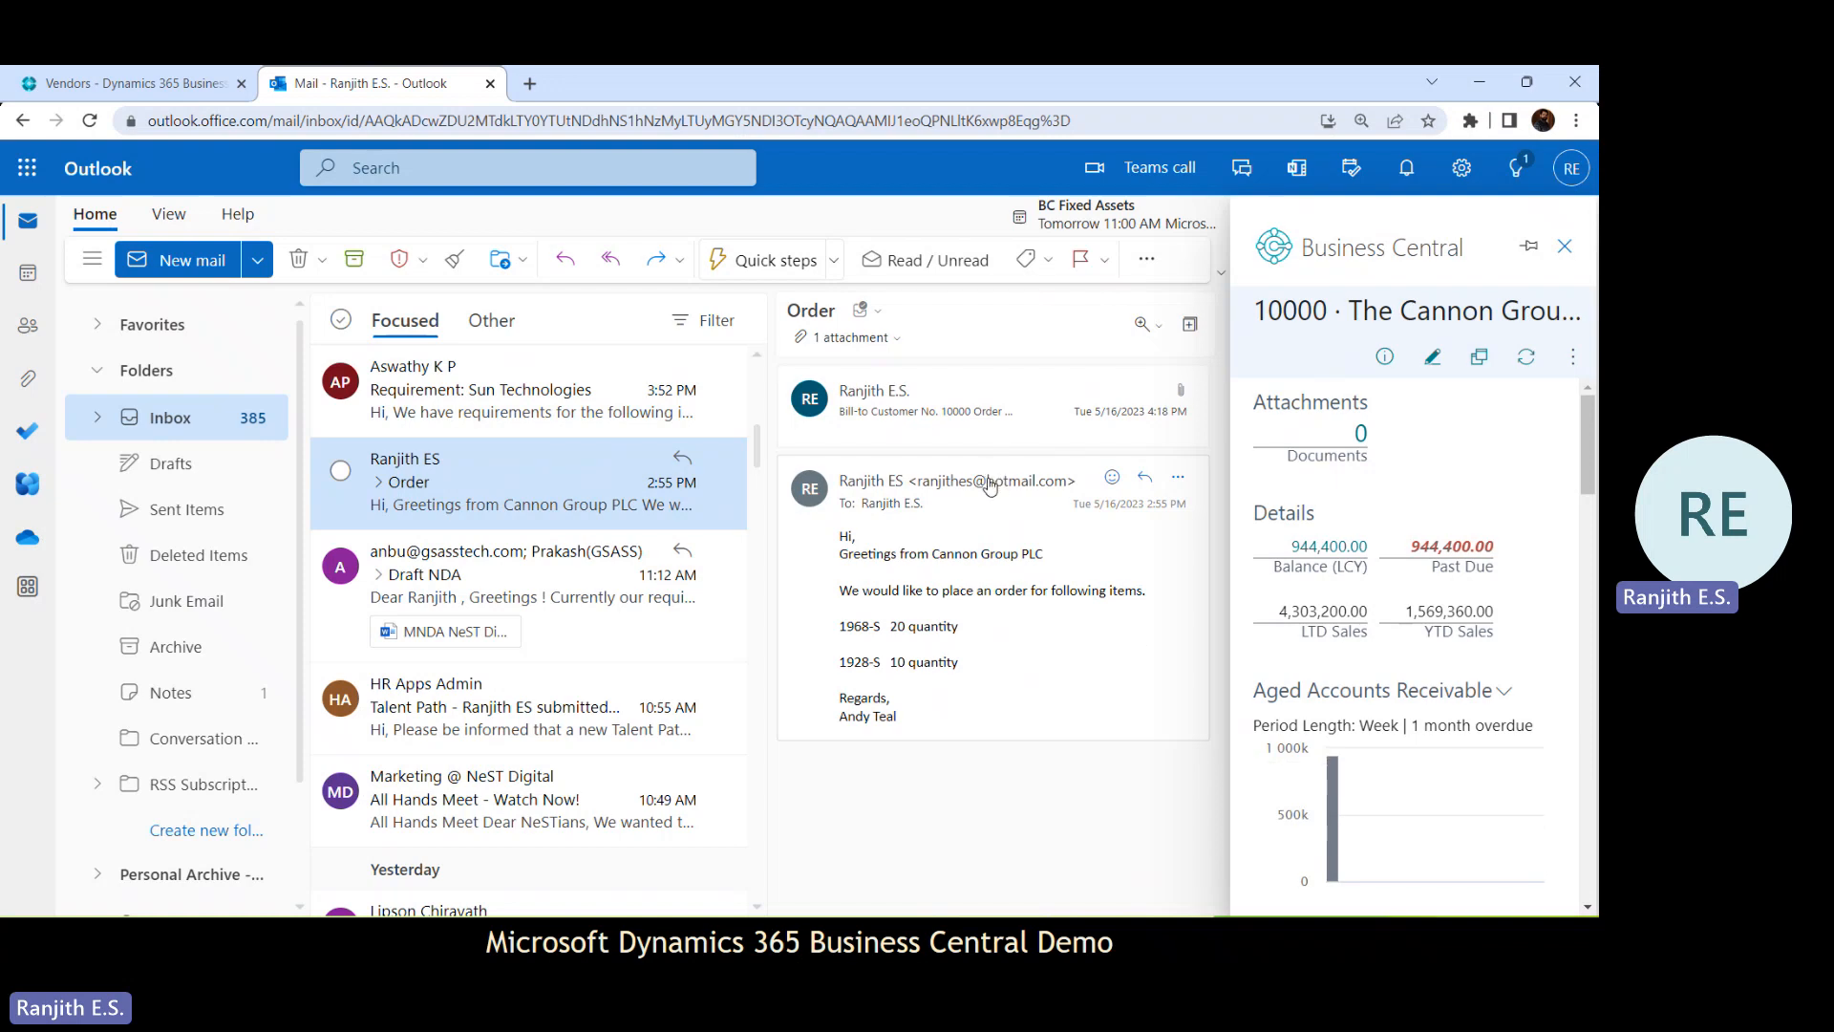
pyautogui.moveTo(990, 488)
pyautogui.moveTo(1584, 439); pyautogui.dragTo(1578, 550)
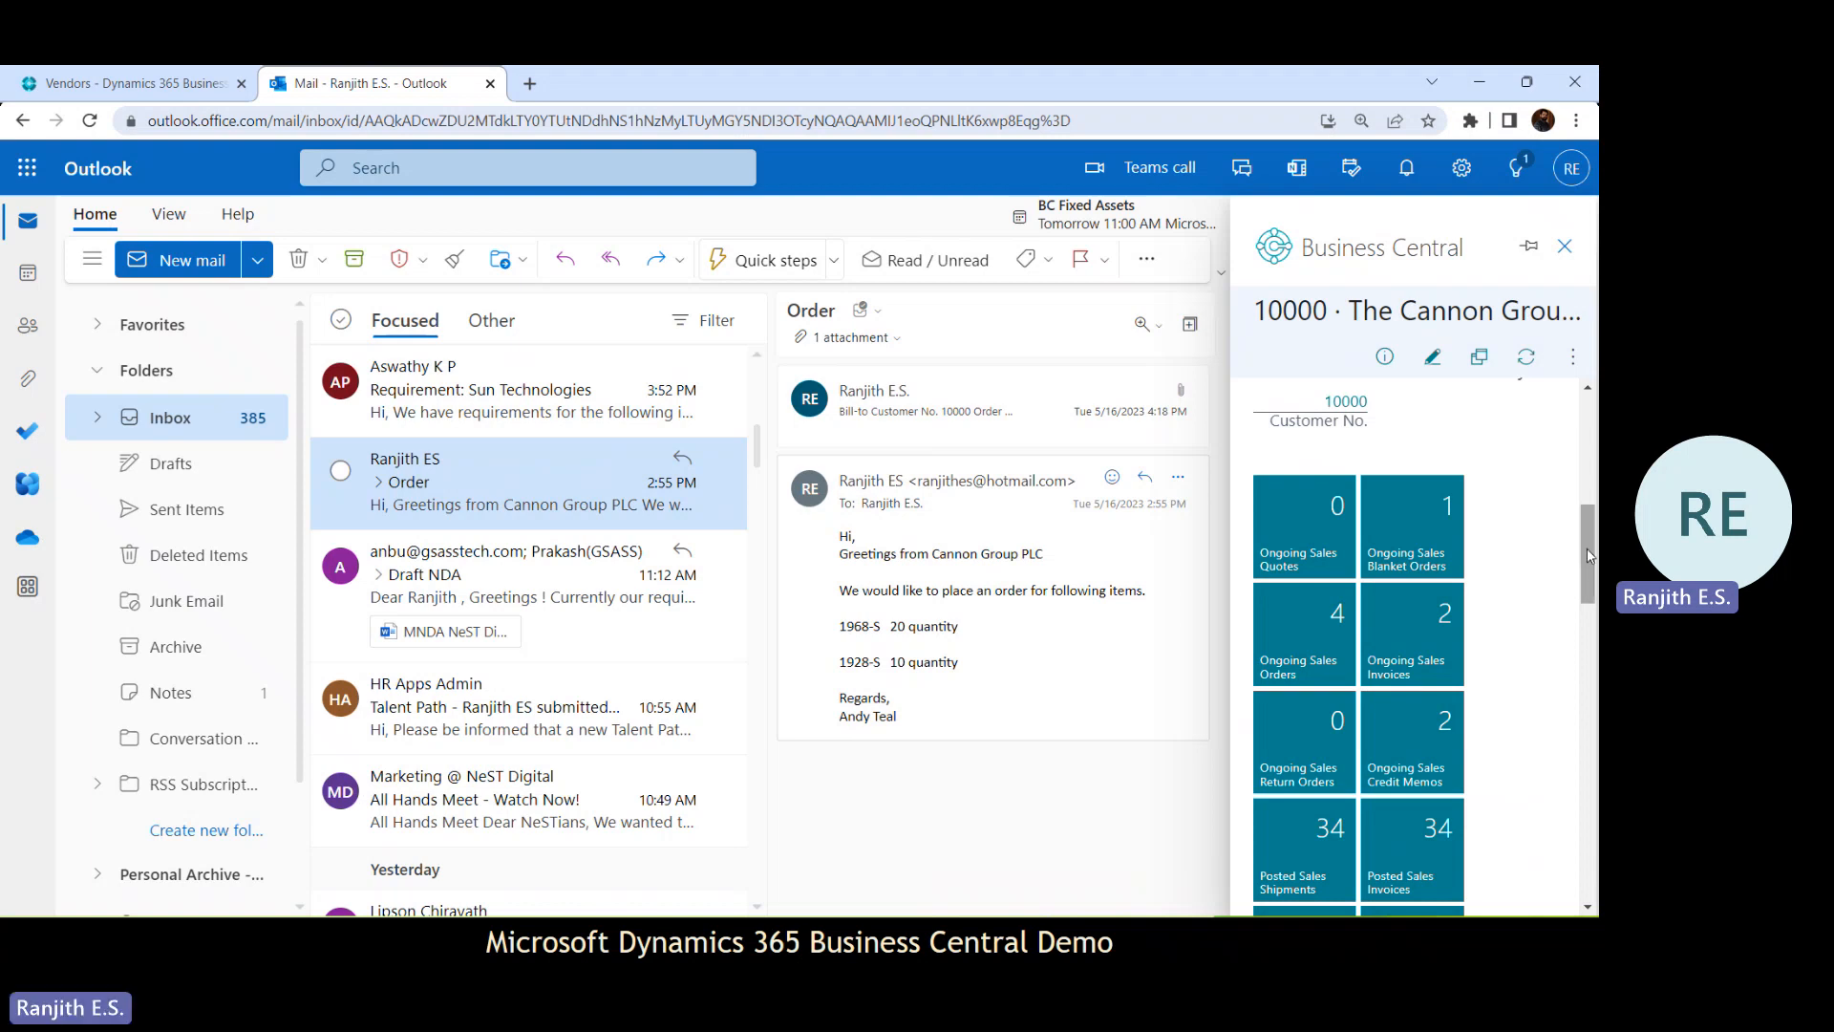
pyautogui.moveTo(1586, 549)
pyautogui.mouseDown()
pyautogui.moveTo(1593, 841)
pyautogui.moveTo(1598, 417)
pyautogui.moveTo(1571, 662)
pyautogui.moveTo(1573, 413)
pyautogui.moveTo(1564, 560)
pyautogui.mouseUp()
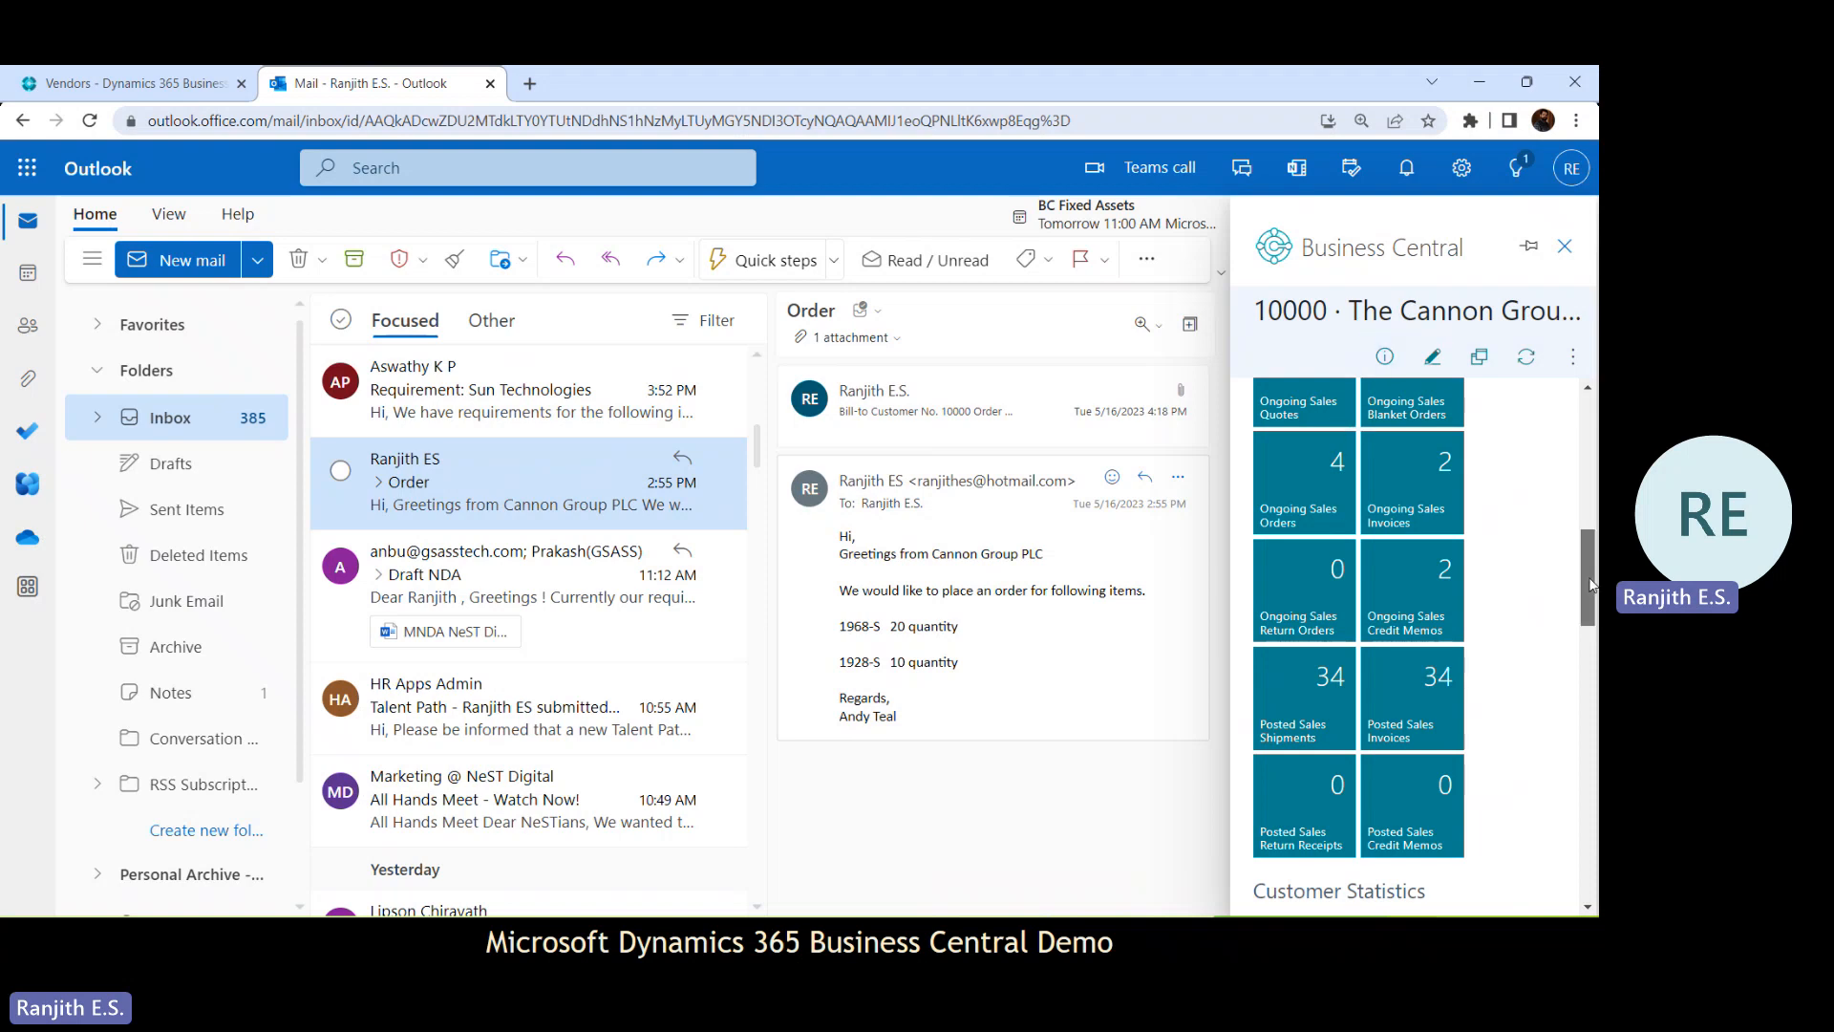
pyautogui.moveTo(1589, 585); pyautogui.dragTo(1581, 518)
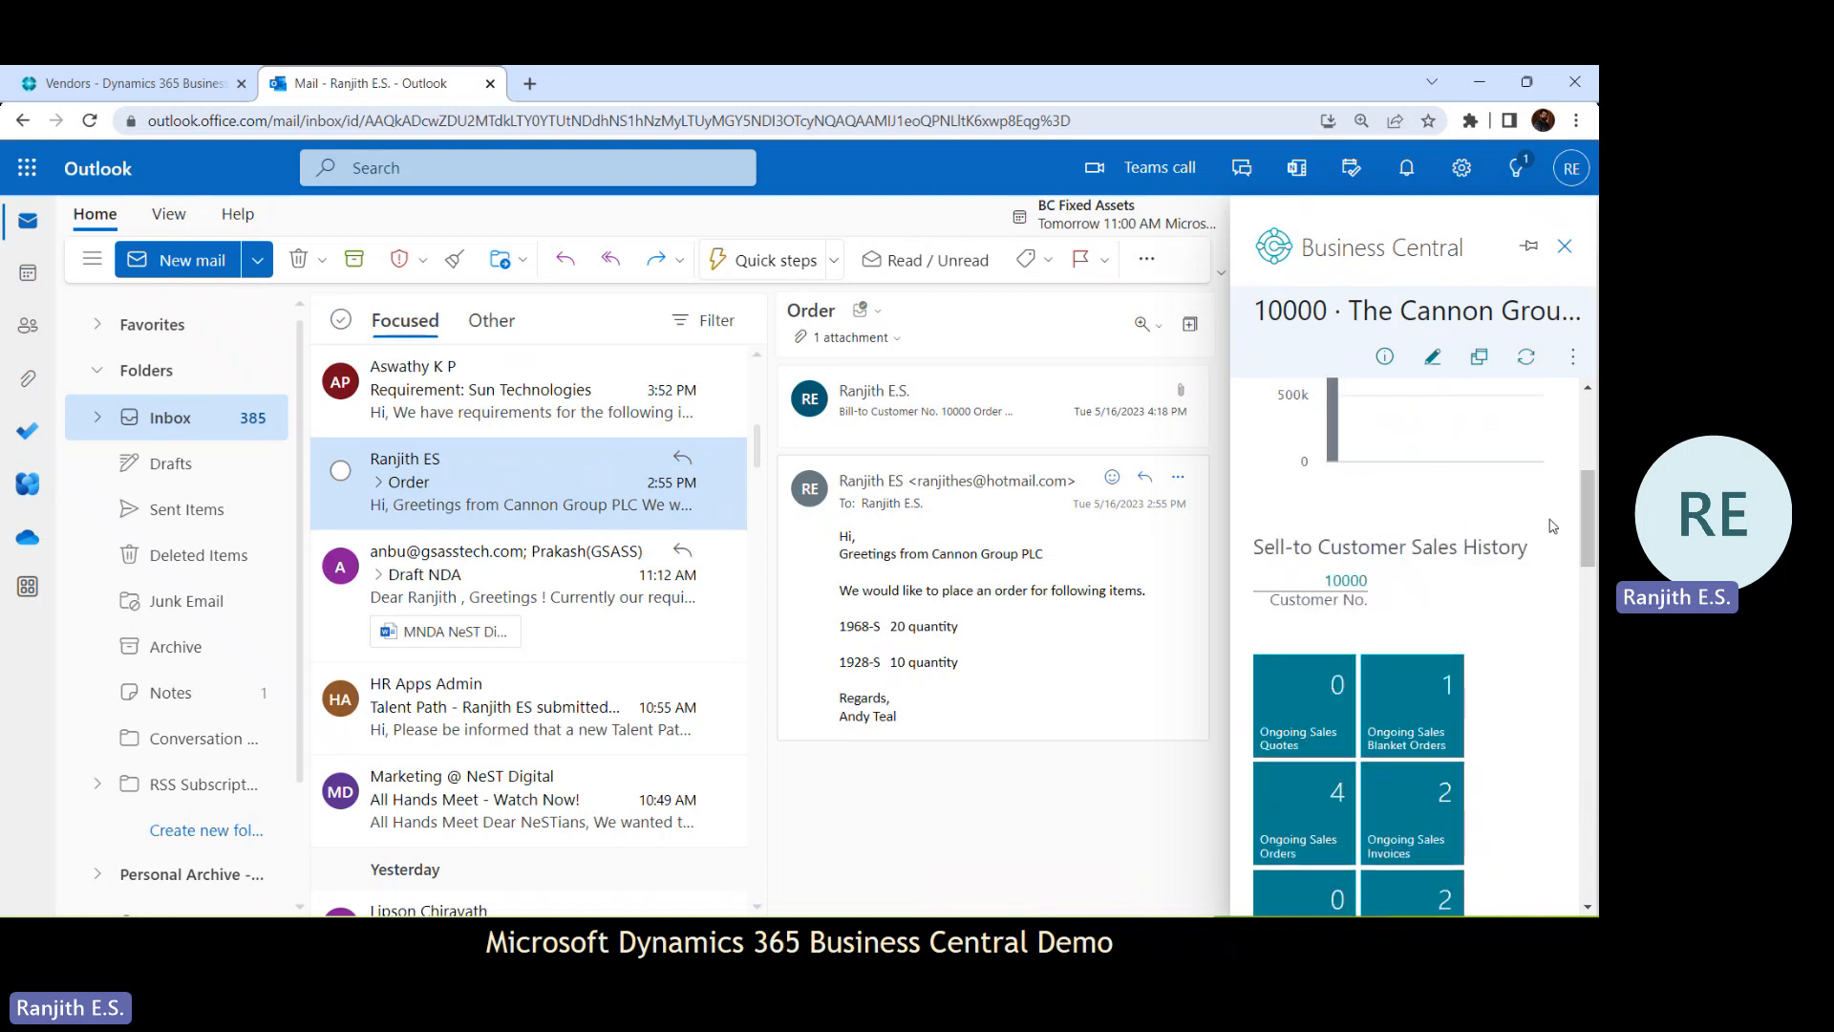
pyautogui.moveTo(1588, 424); pyautogui.dragTo(1586, 424)
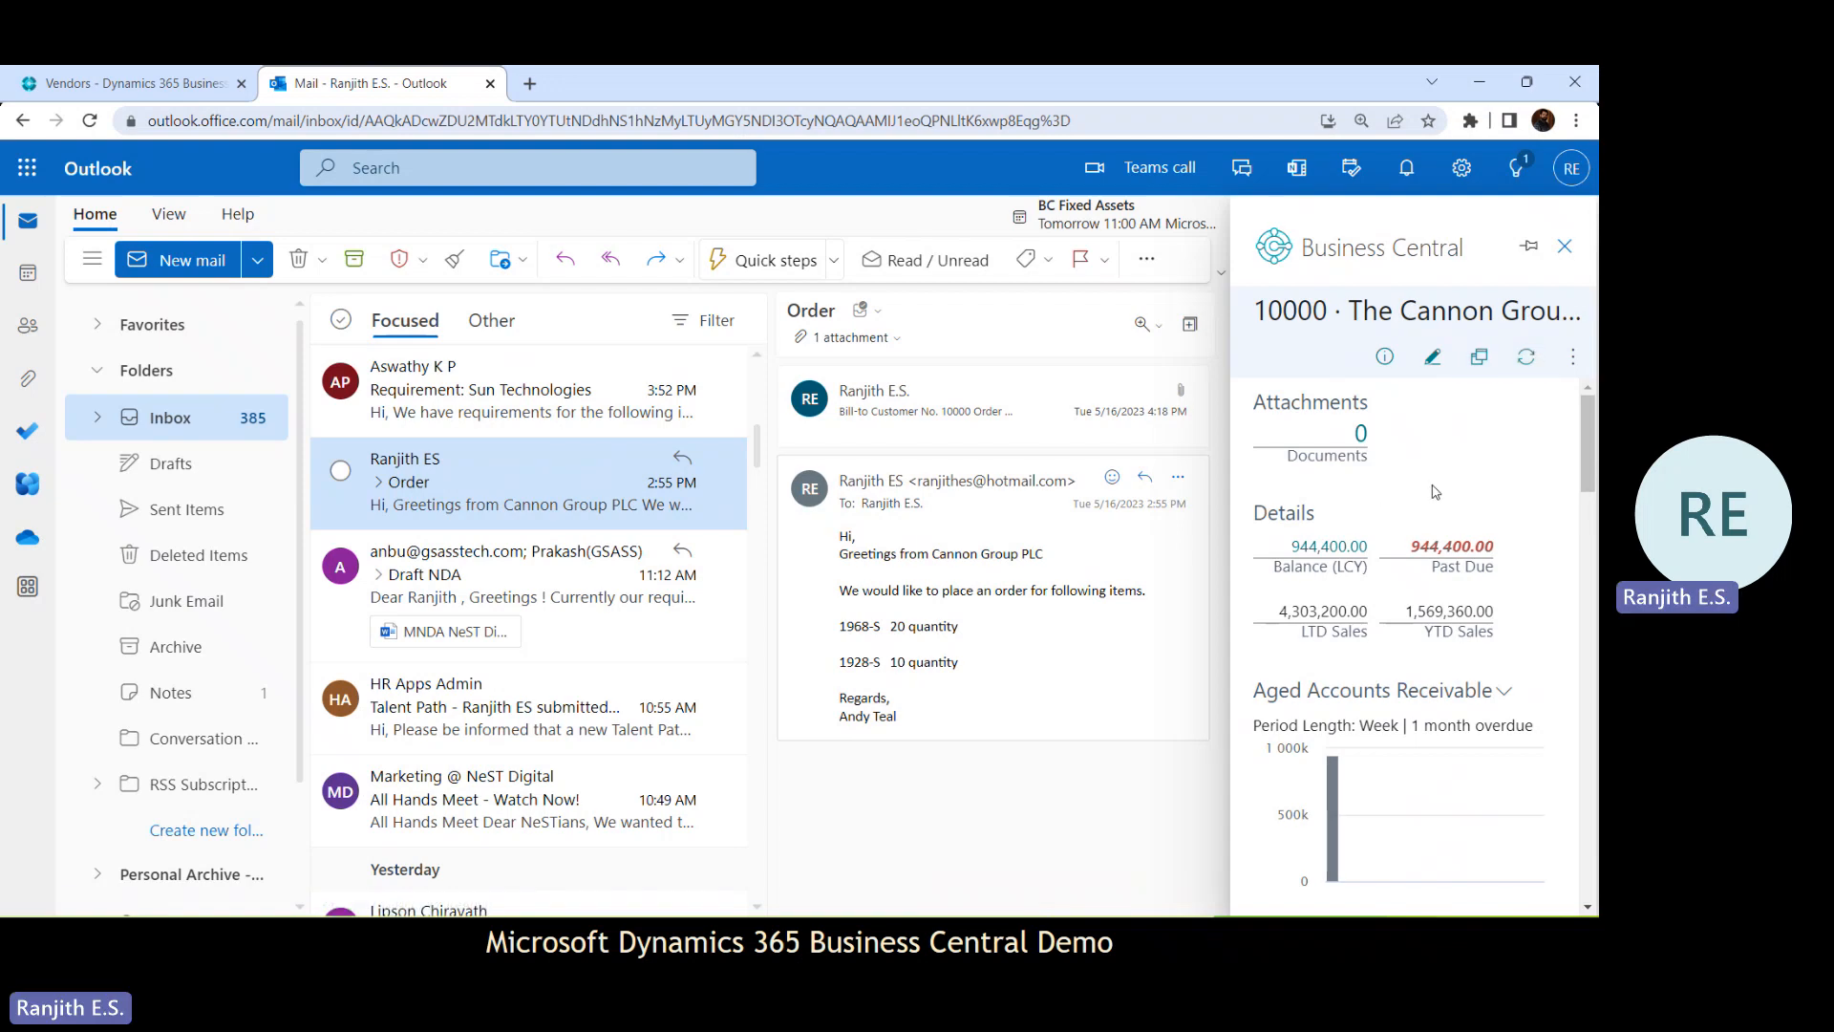
# Create a new sales order for The Cannon Group PLC from its customer card and review the header fields
pyautogui.click(1571, 358)
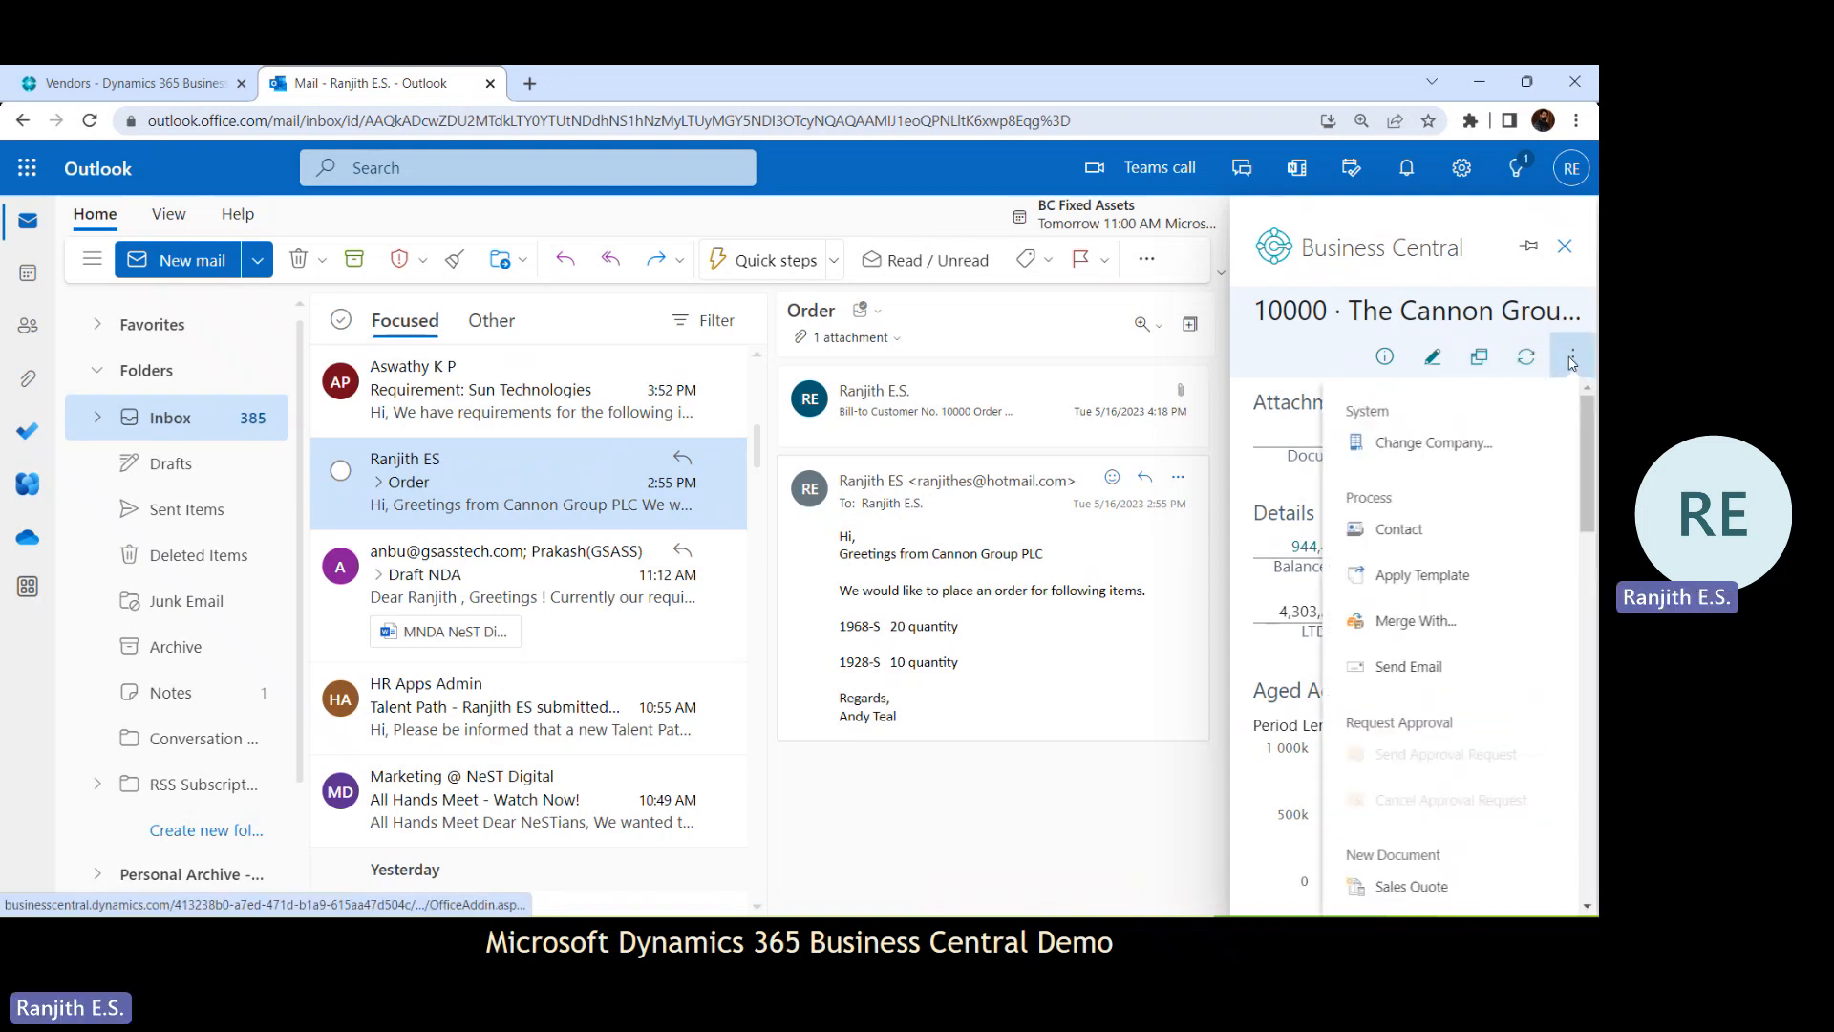
pyautogui.moveTo(1581, 438); pyautogui.dragTo(1581, 559)
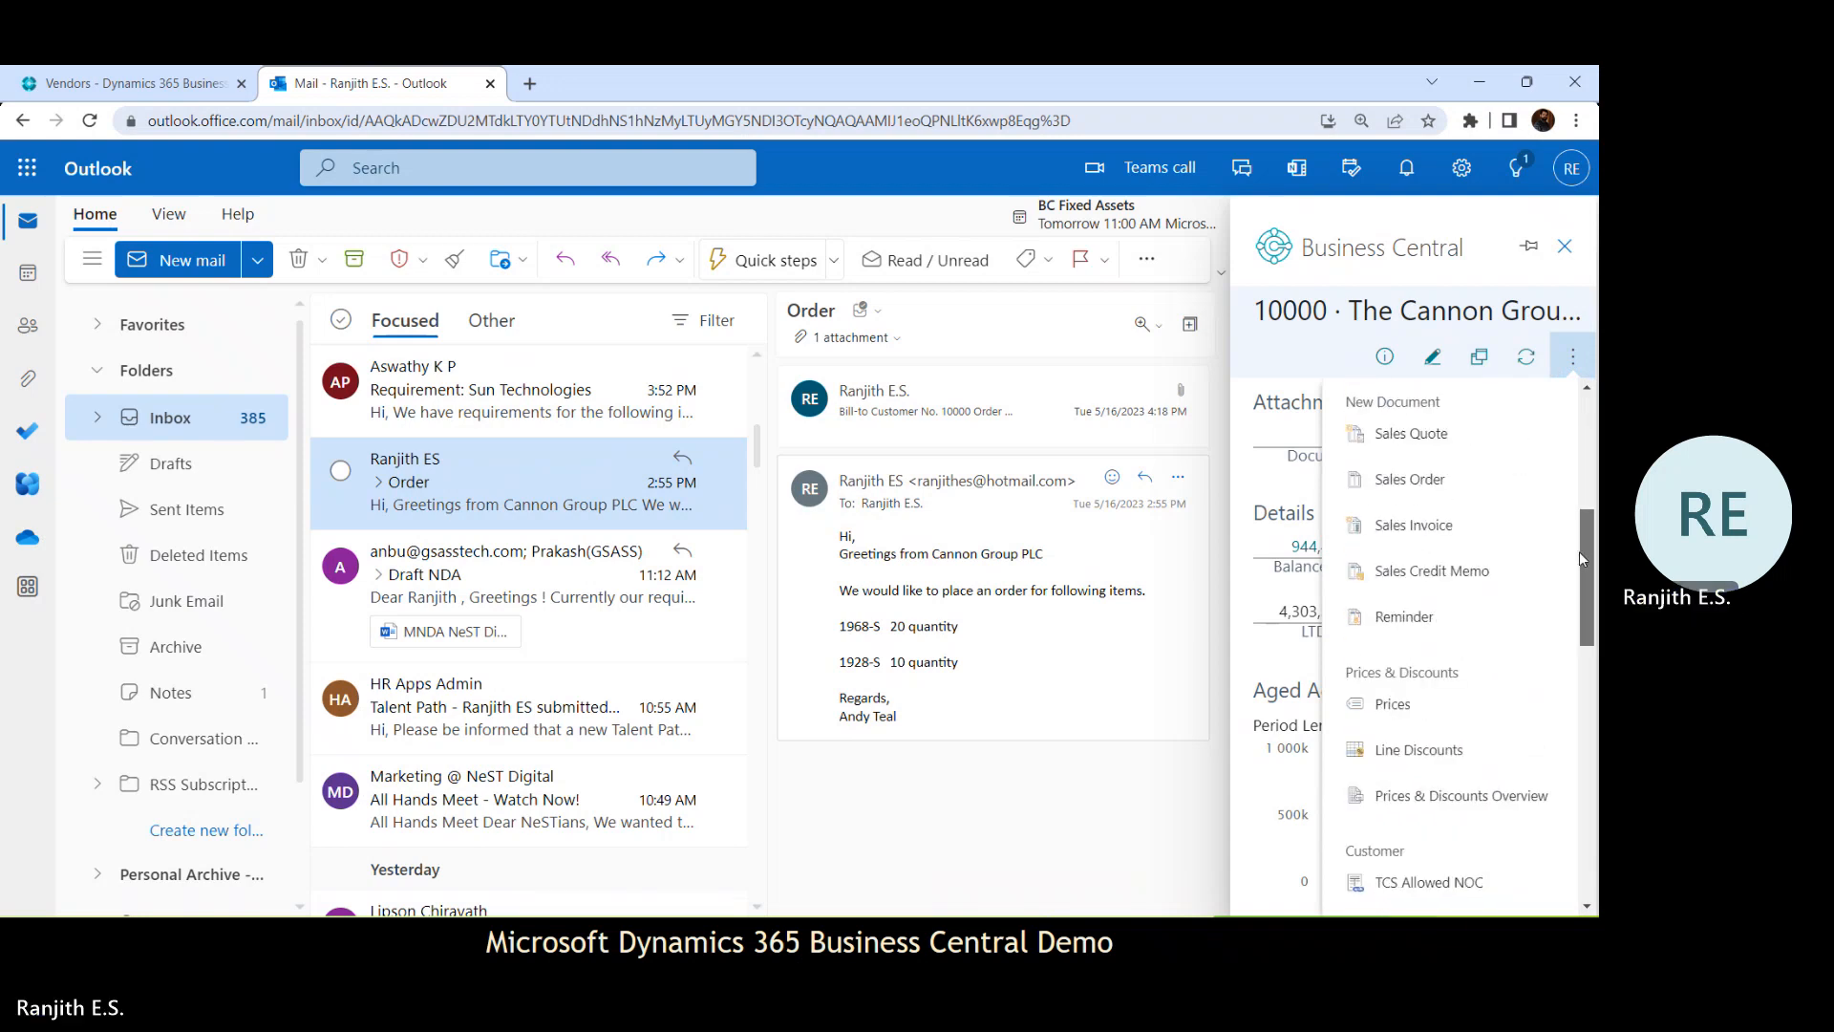
pyautogui.click(1420, 480)
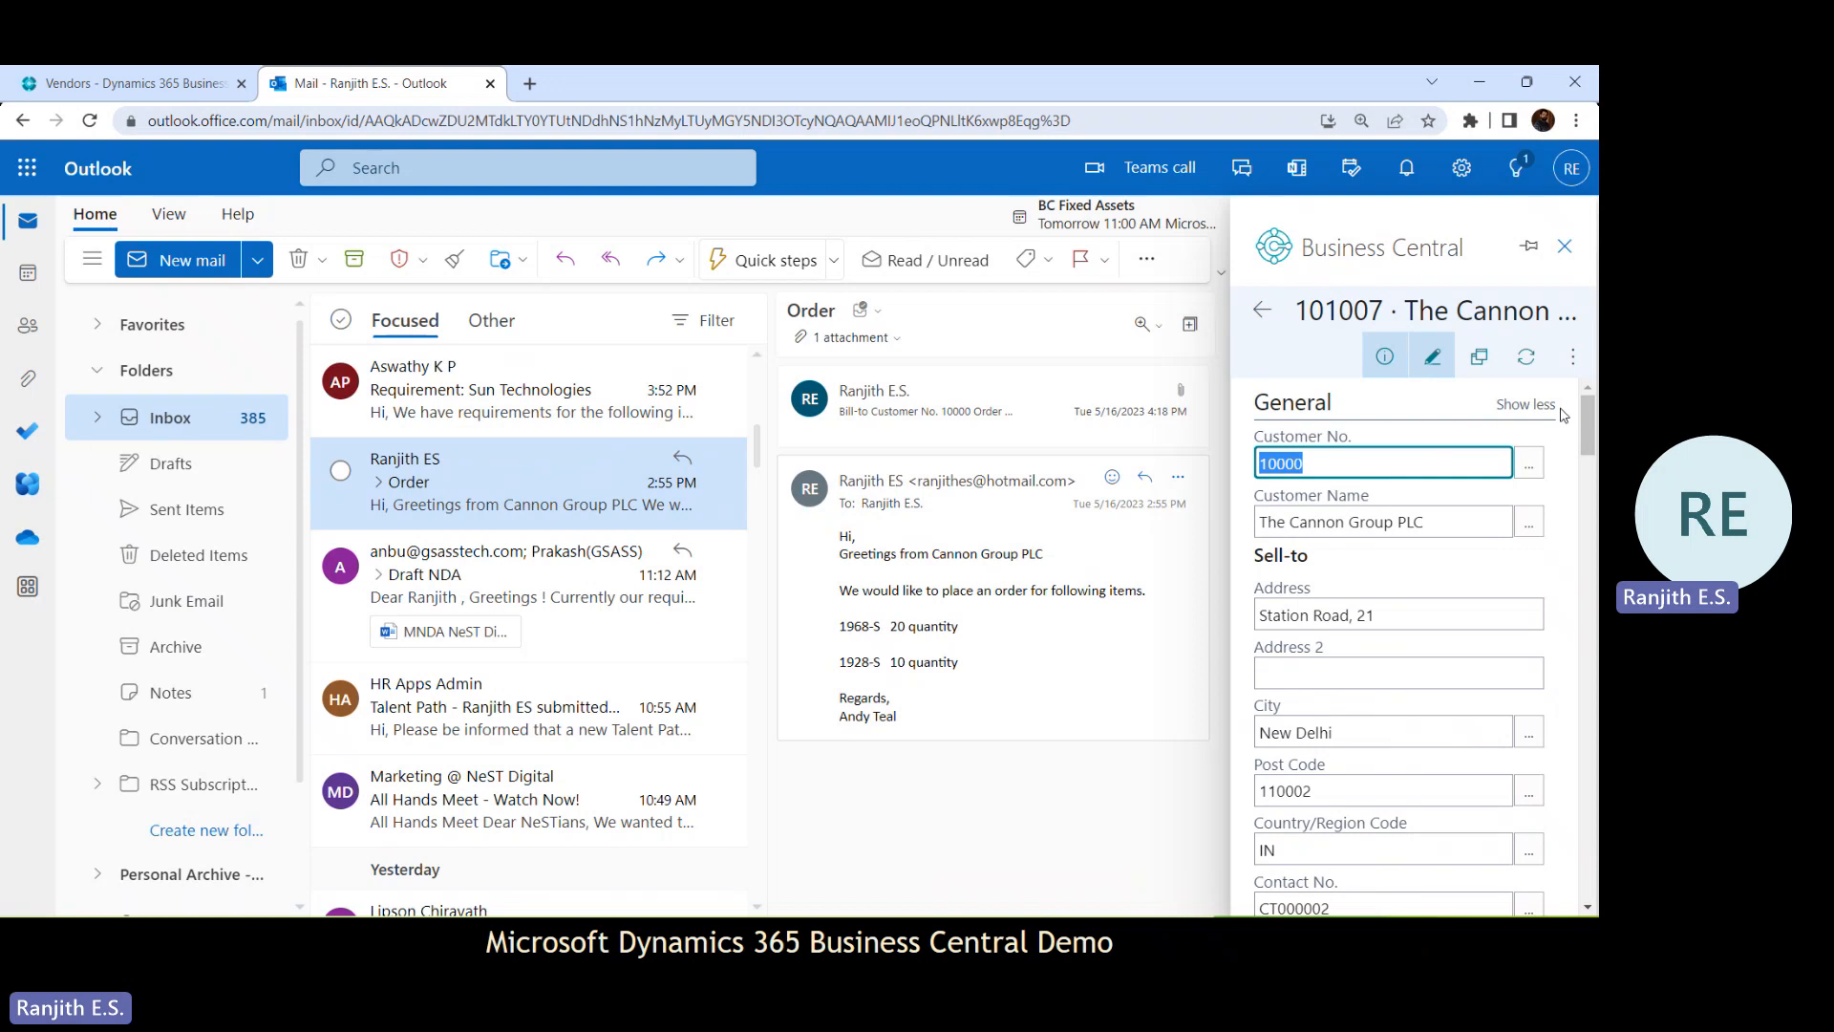
pyautogui.moveTo(1581, 414); pyautogui.dragTo(1581, 709)
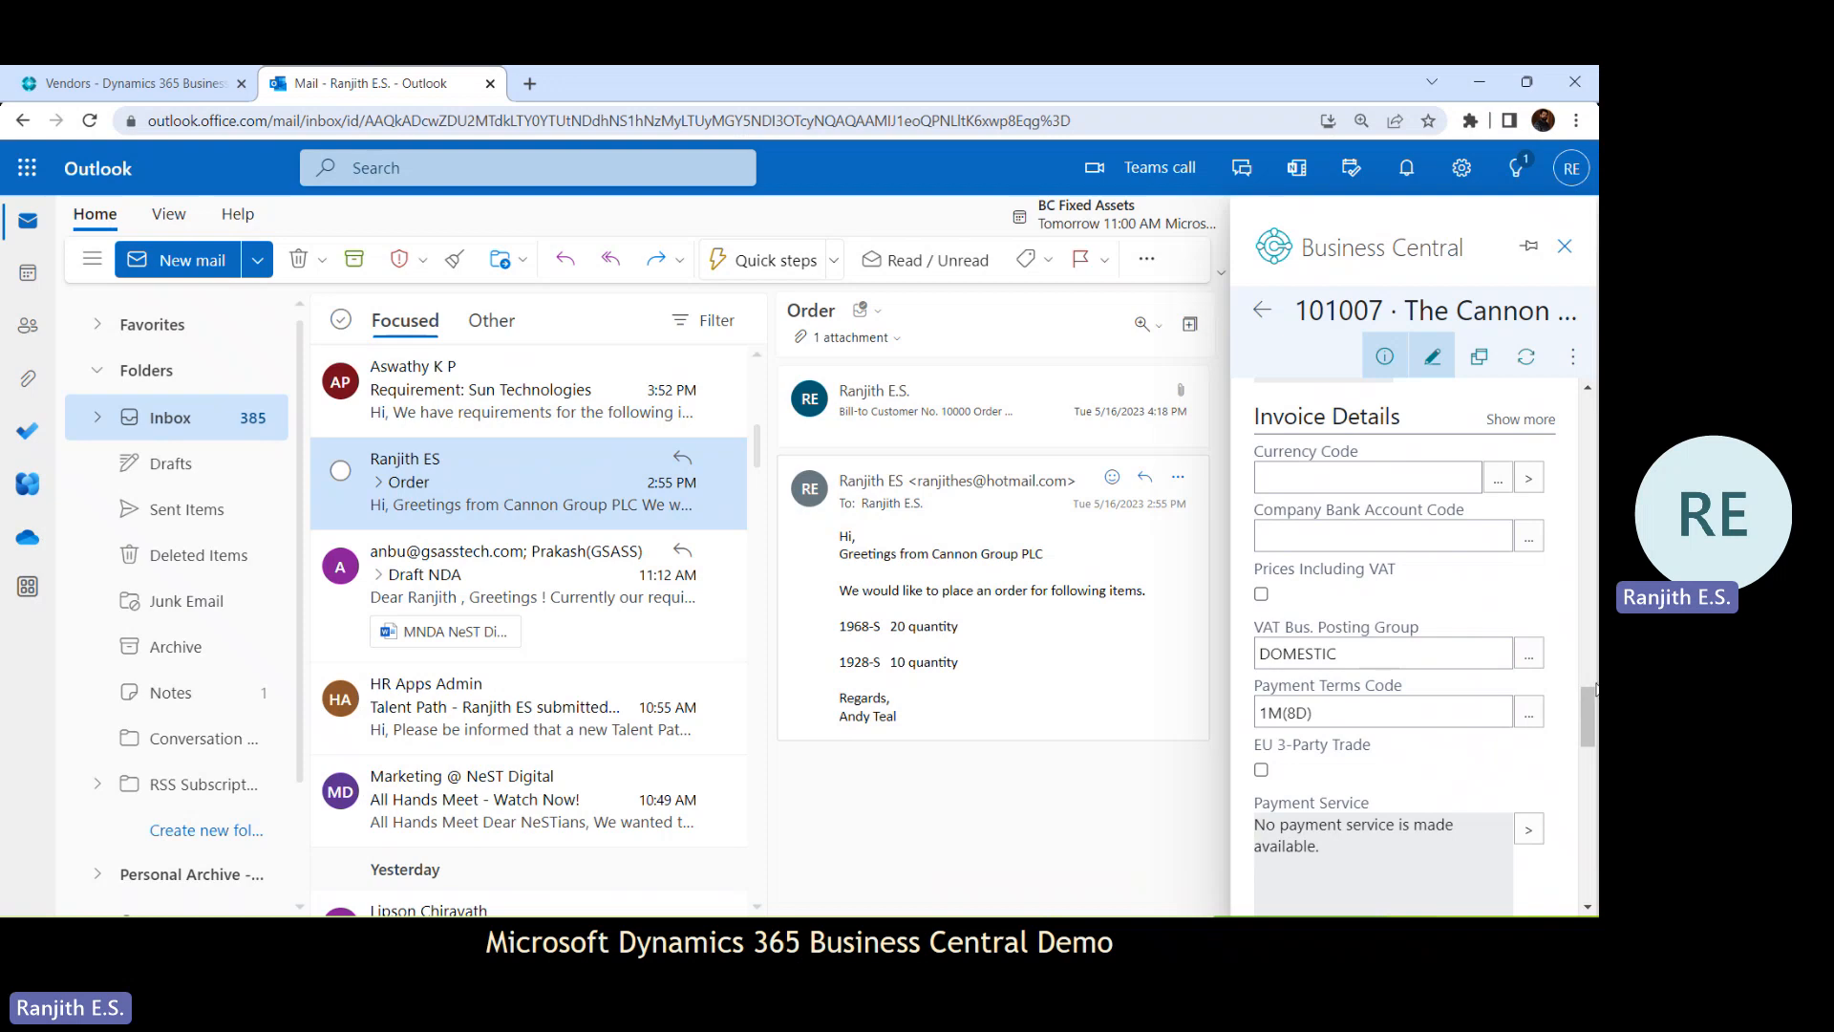
pyautogui.moveTo(1581, 707); pyautogui.dragTo(1596, 498)
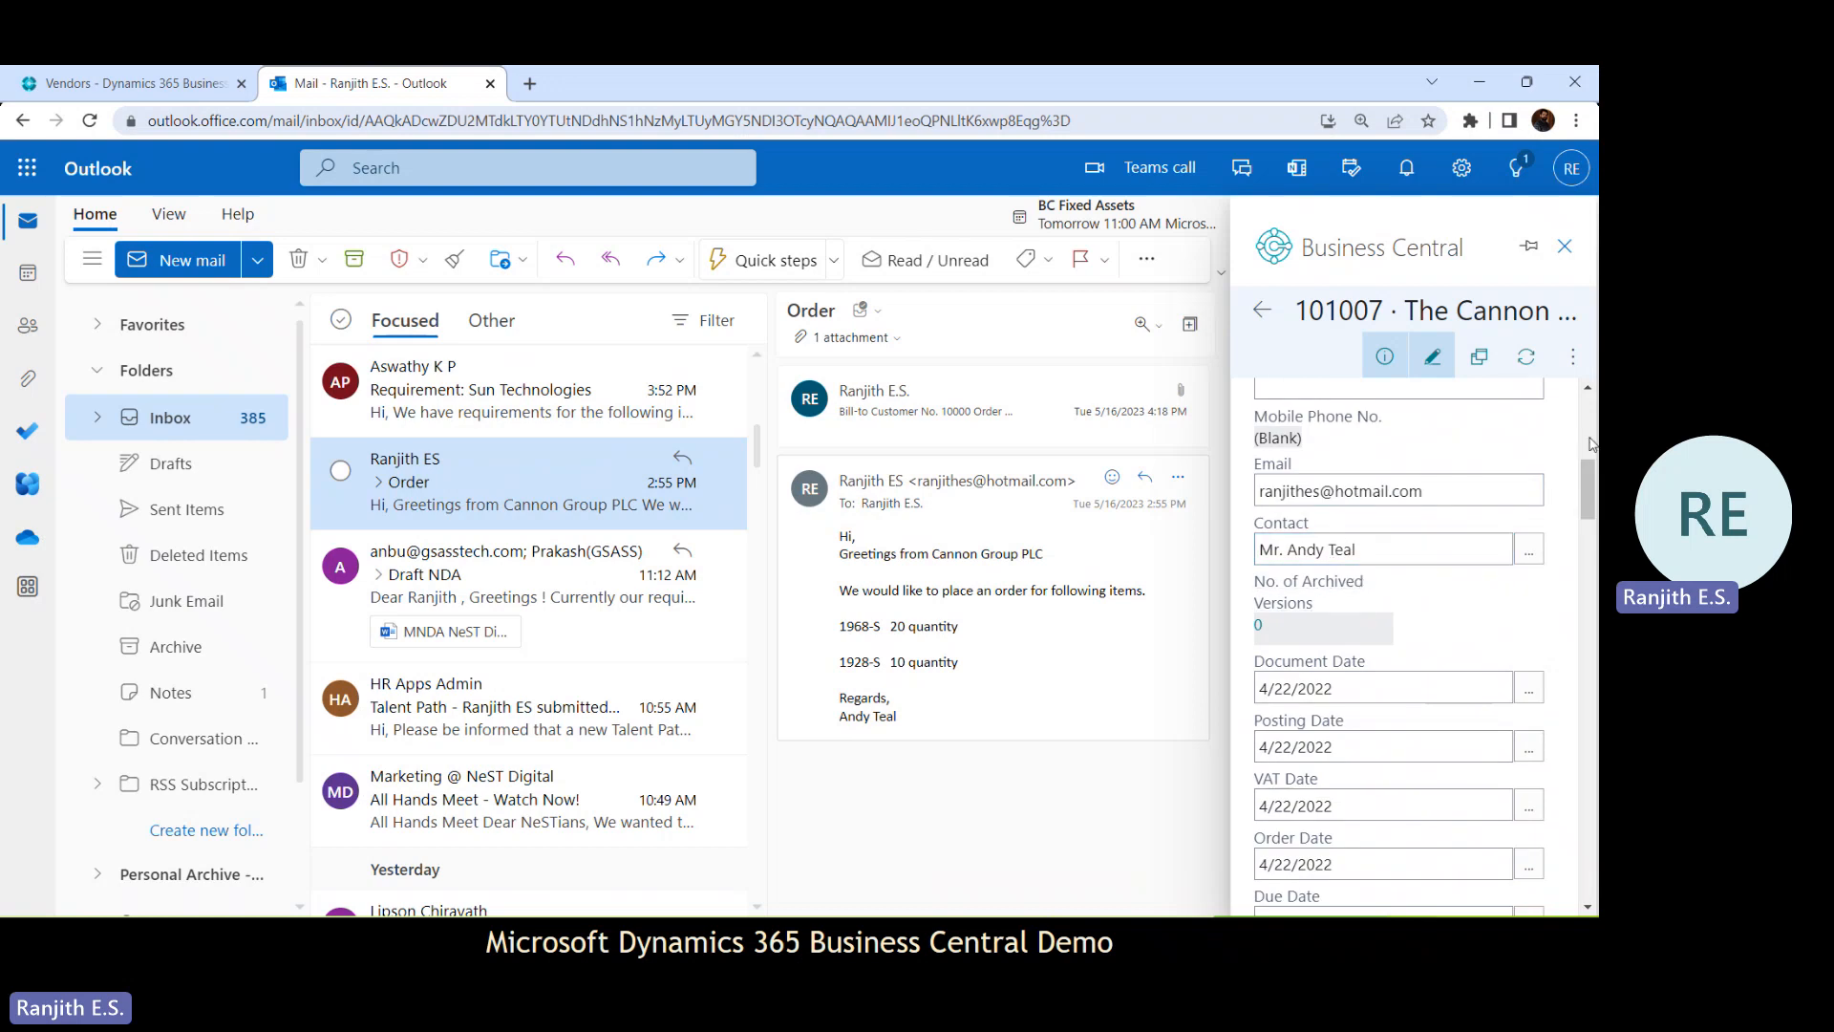
pyautogui.moveTo(1587, 476); pyautogui.dragTo(1586, 514)
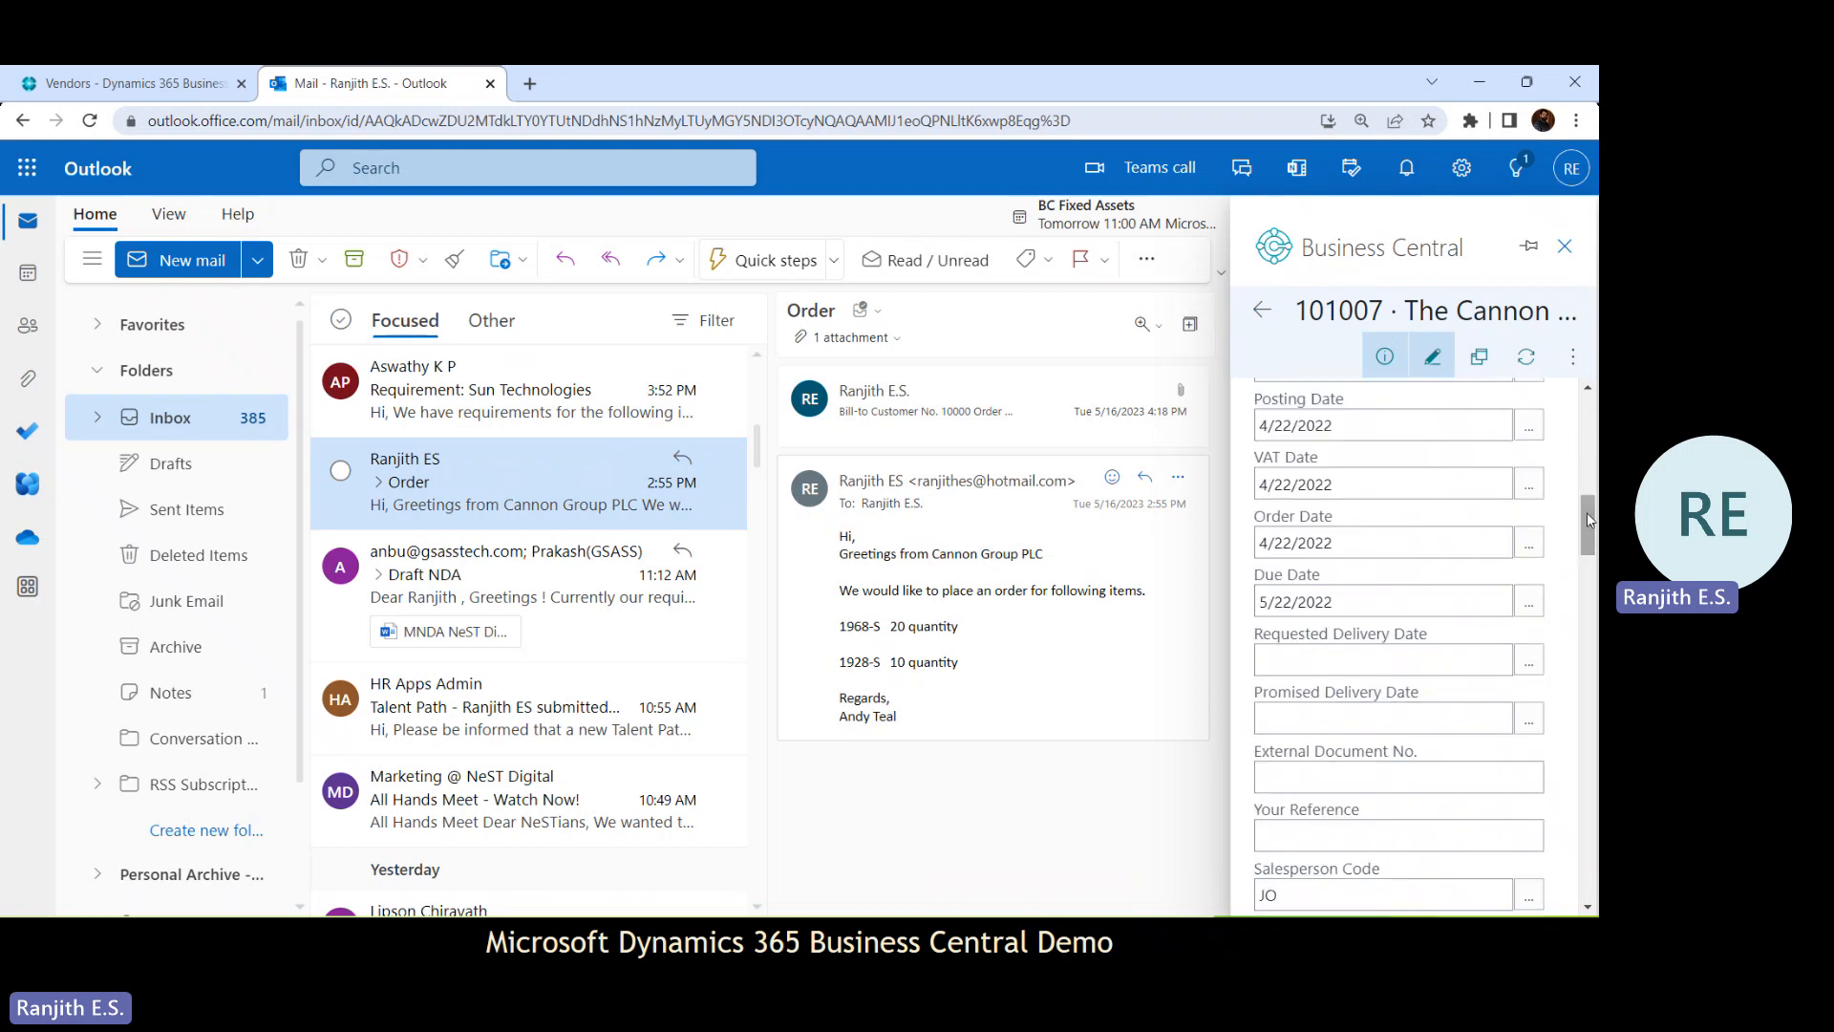
pyautogui.click(1474, 411)
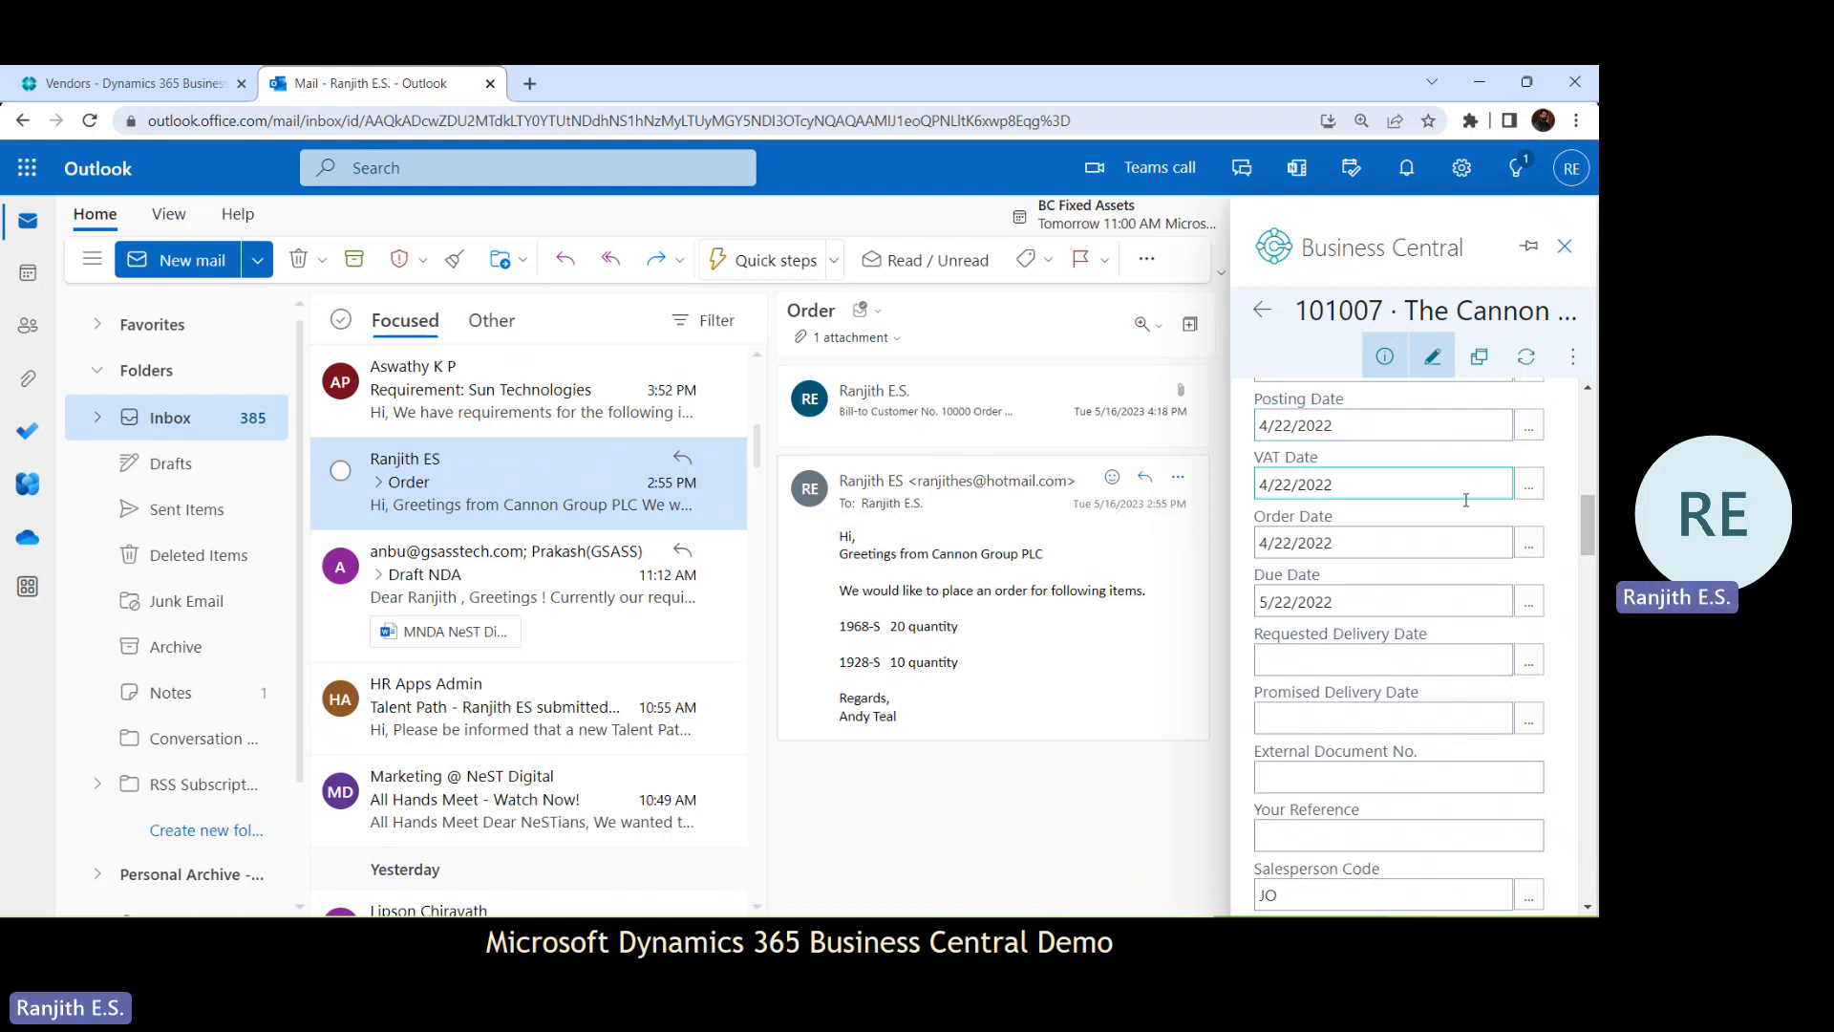
# Look up item 1968-S and select it for the first line of The Cannon Group PLC sales order
pyautogui.moveTo(1587, 540); pyautogui.dragTo(1571, 670)
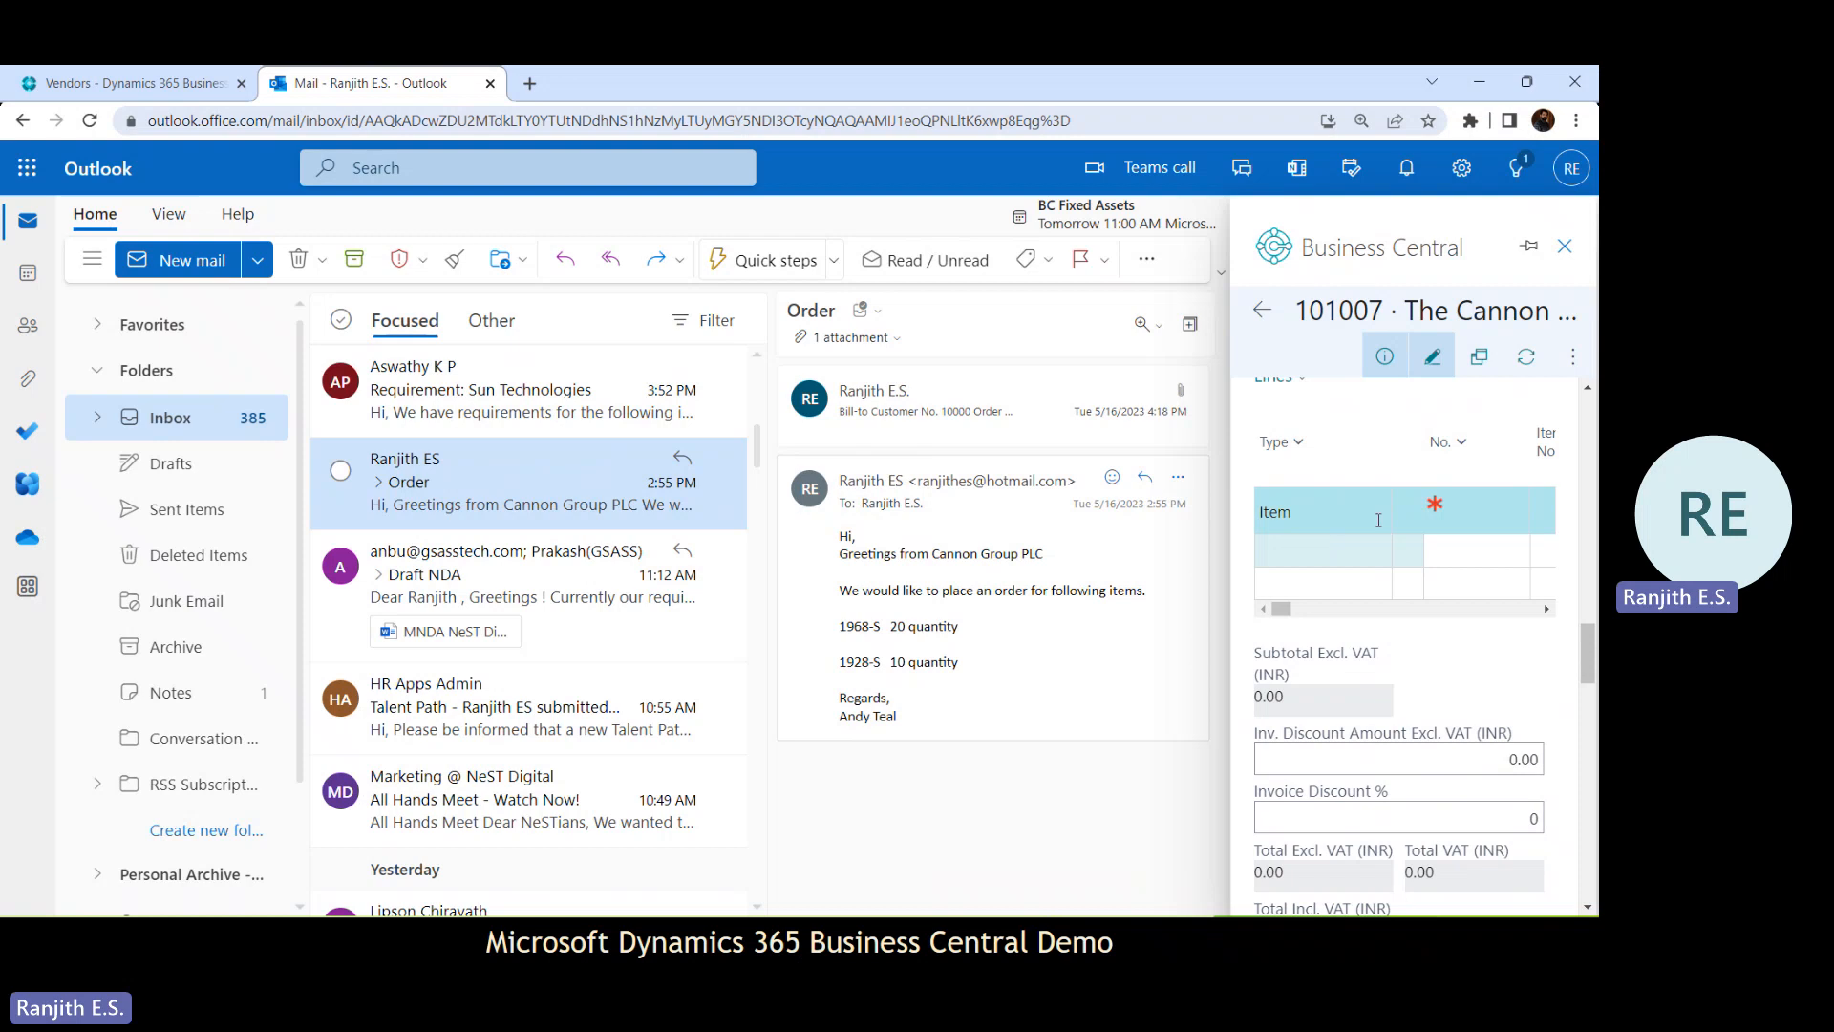
pyautogui.click(1479, 511)
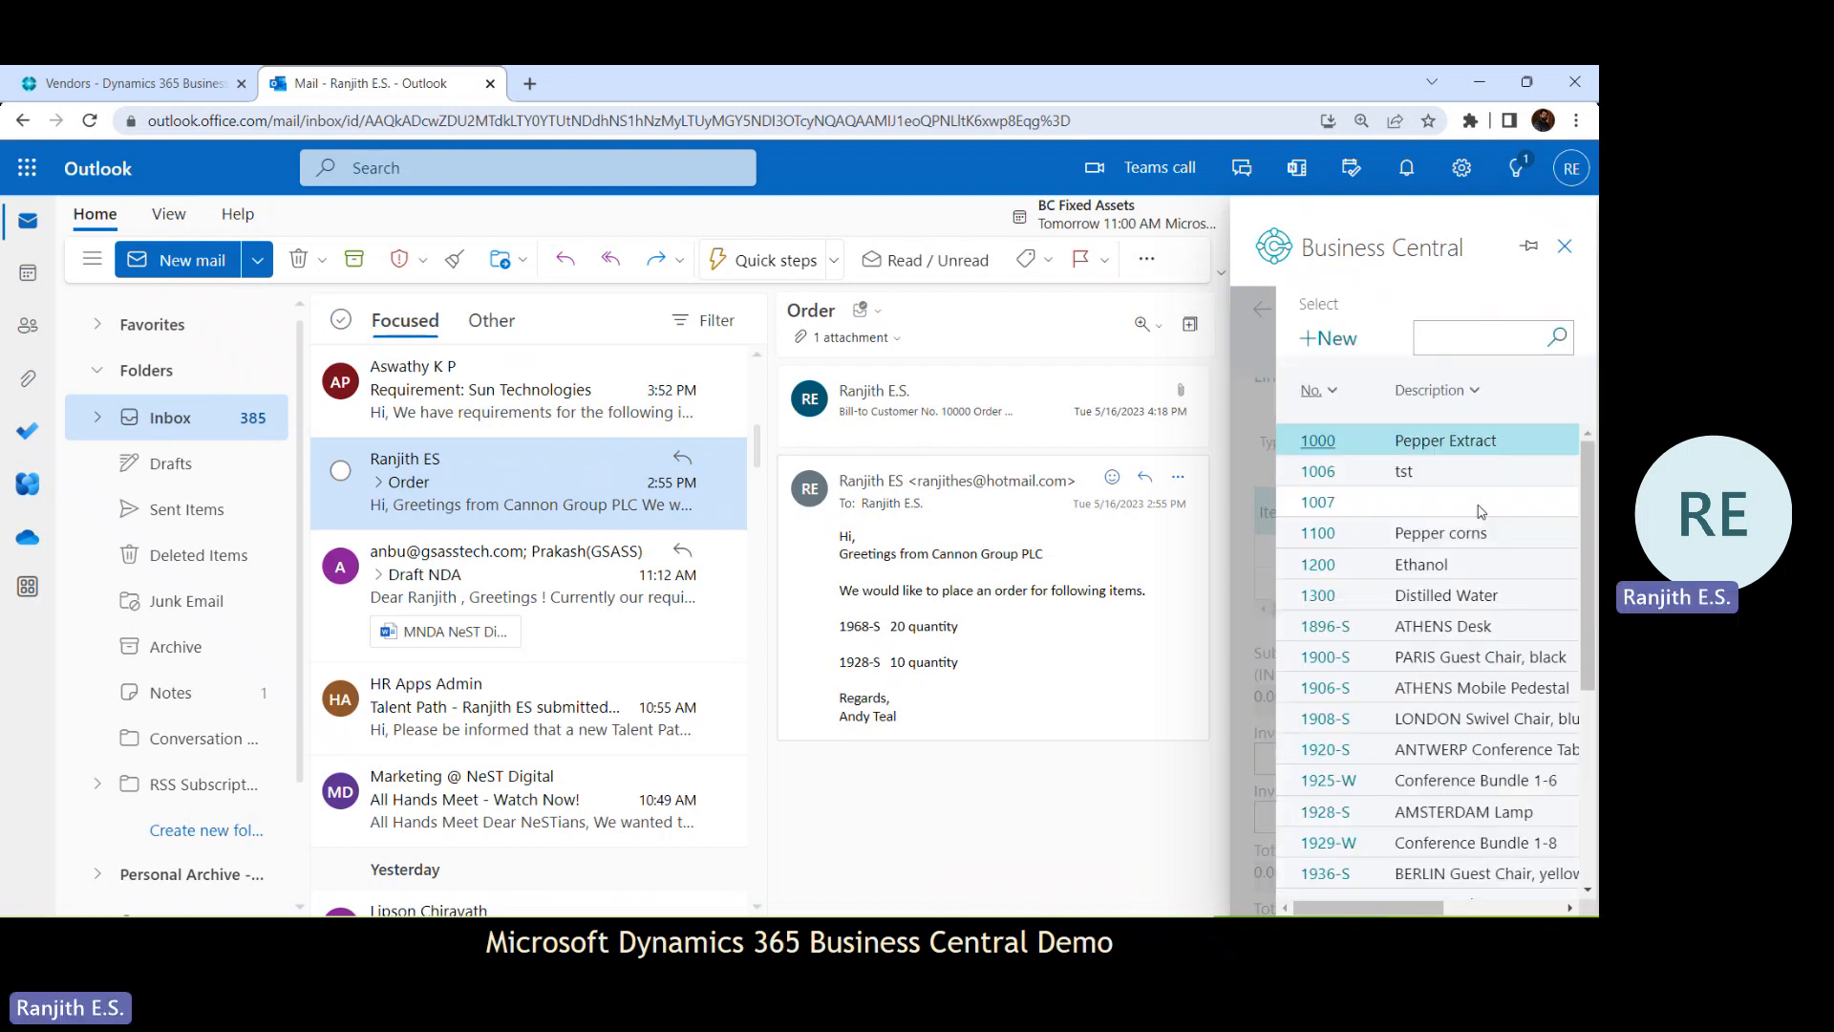
pyautogui.click(1464, 326)
pyautogui.write('19685-')
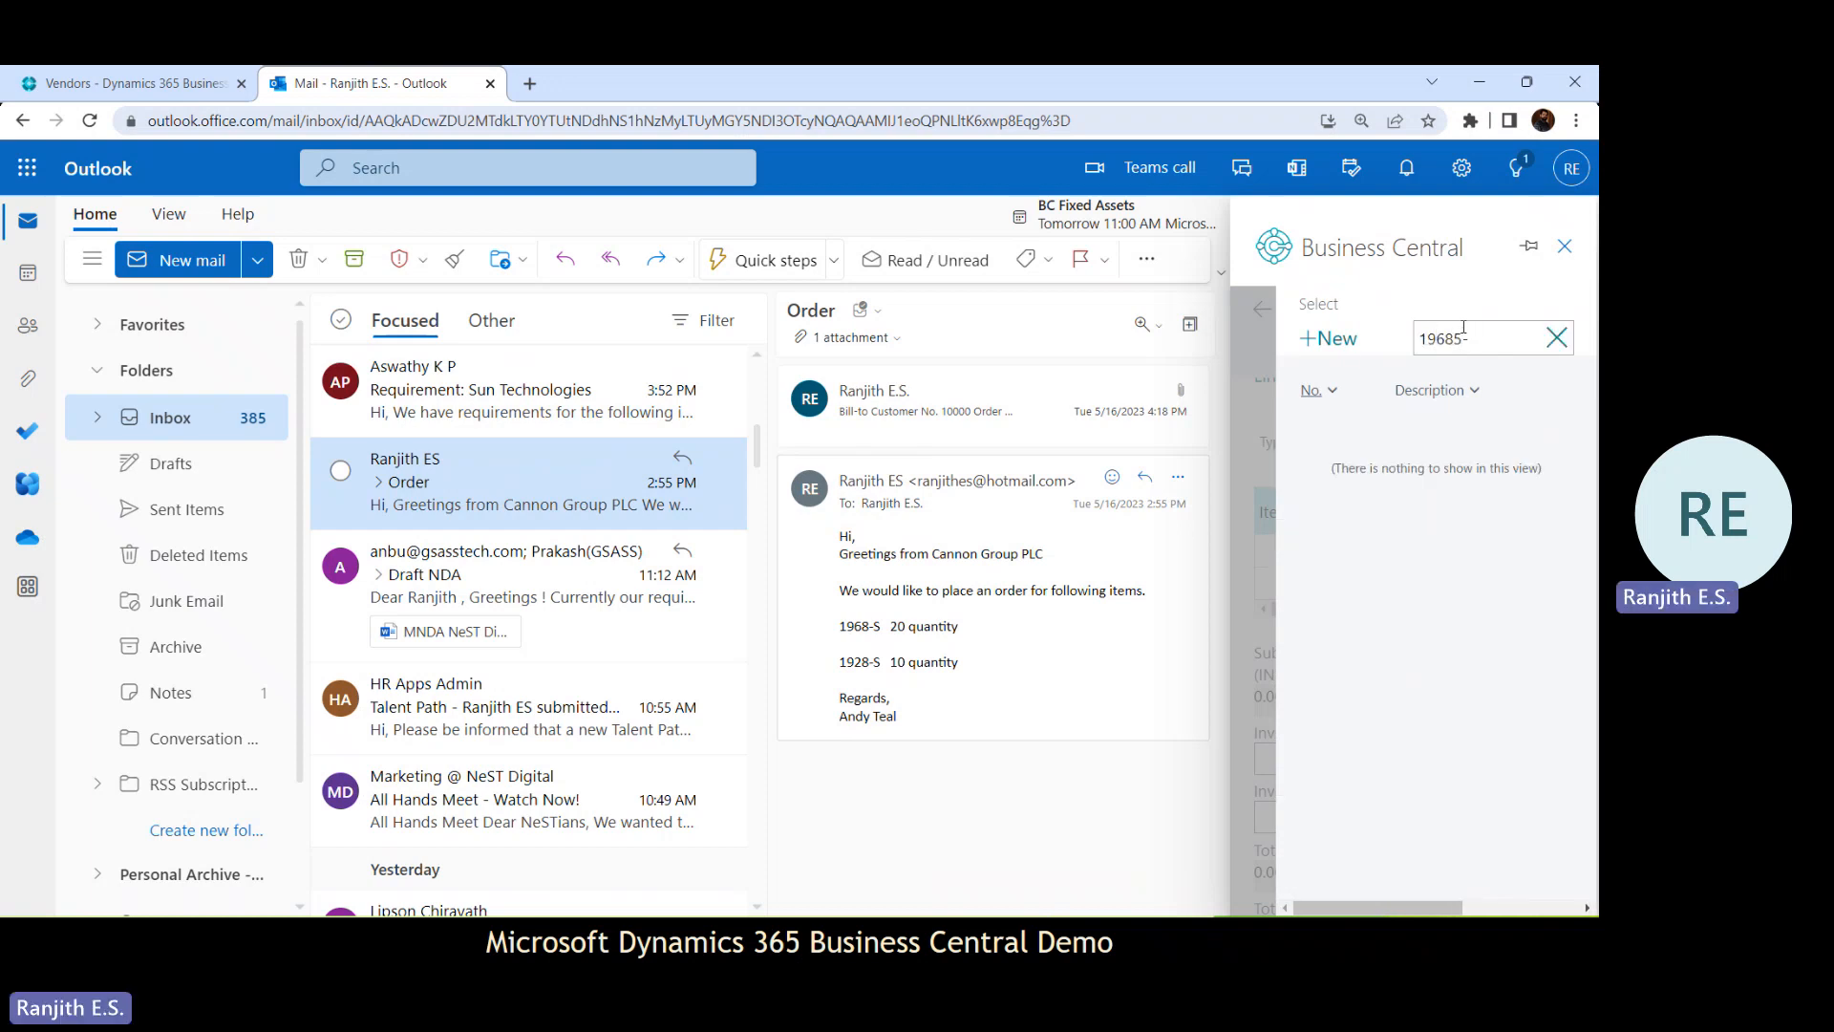
pyautogui.press('BackSpace')
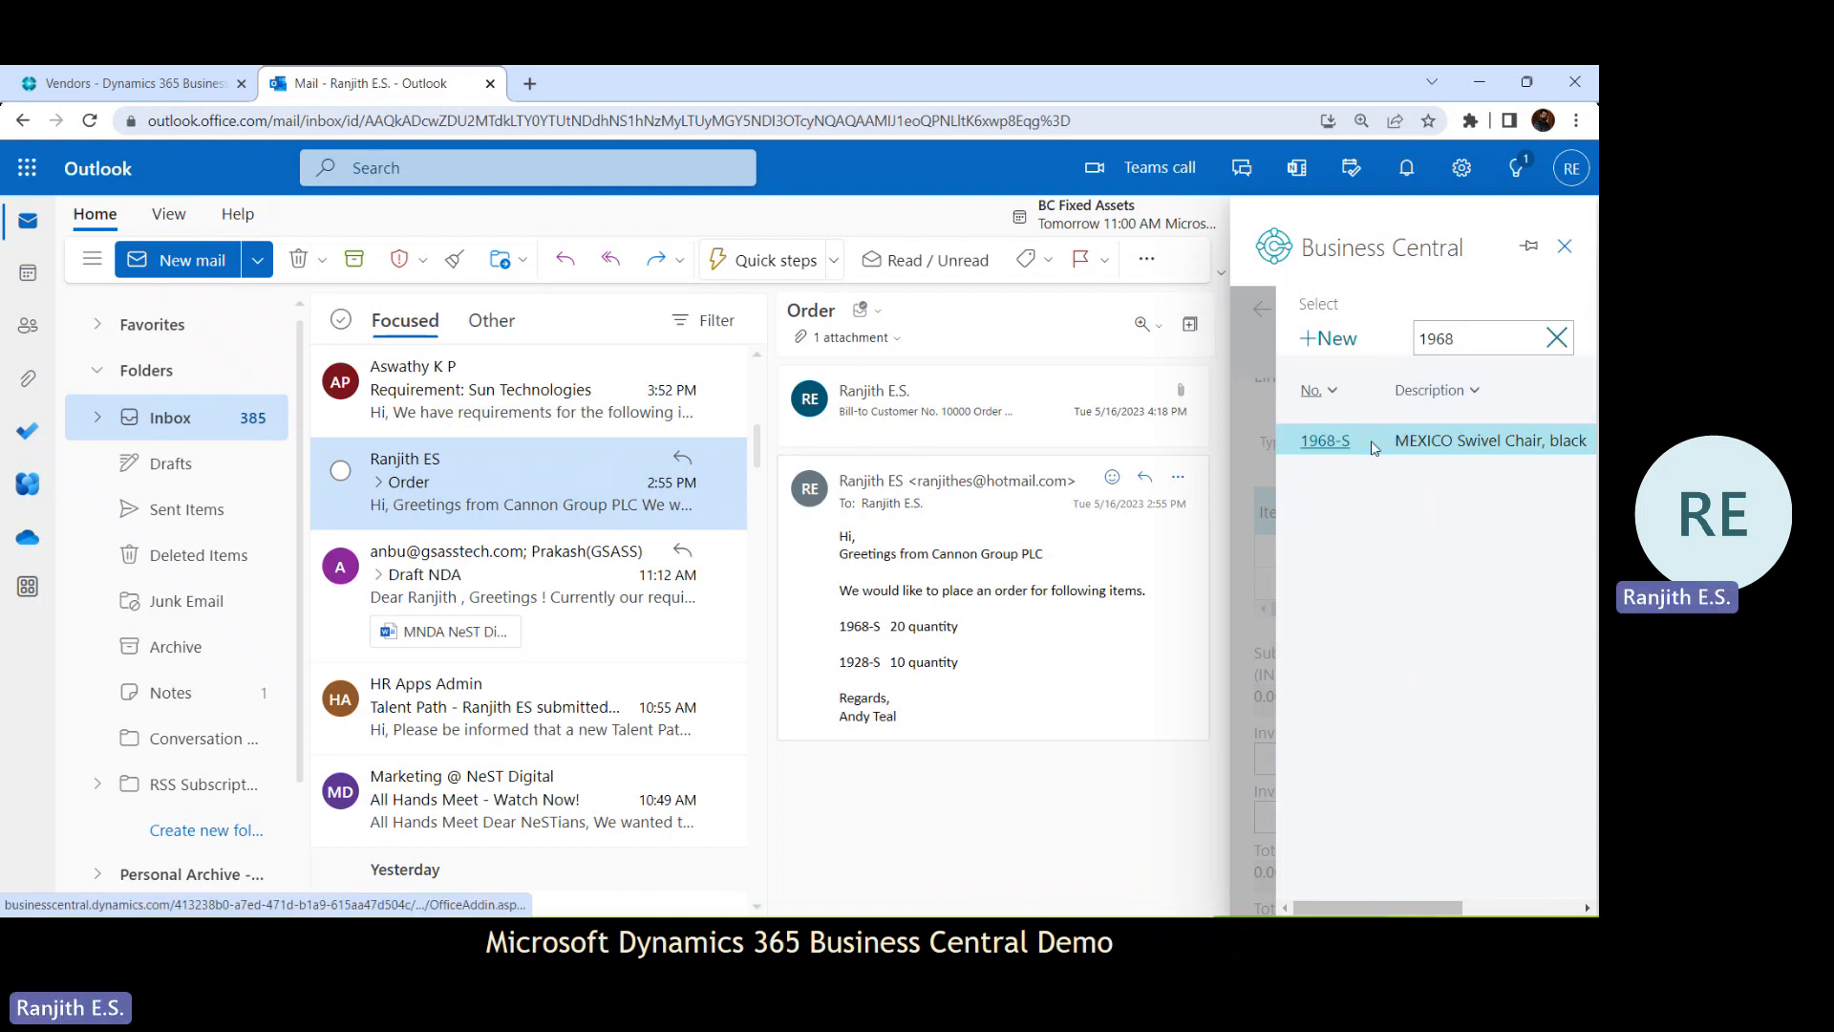
pyautogui.click(1373, 442)
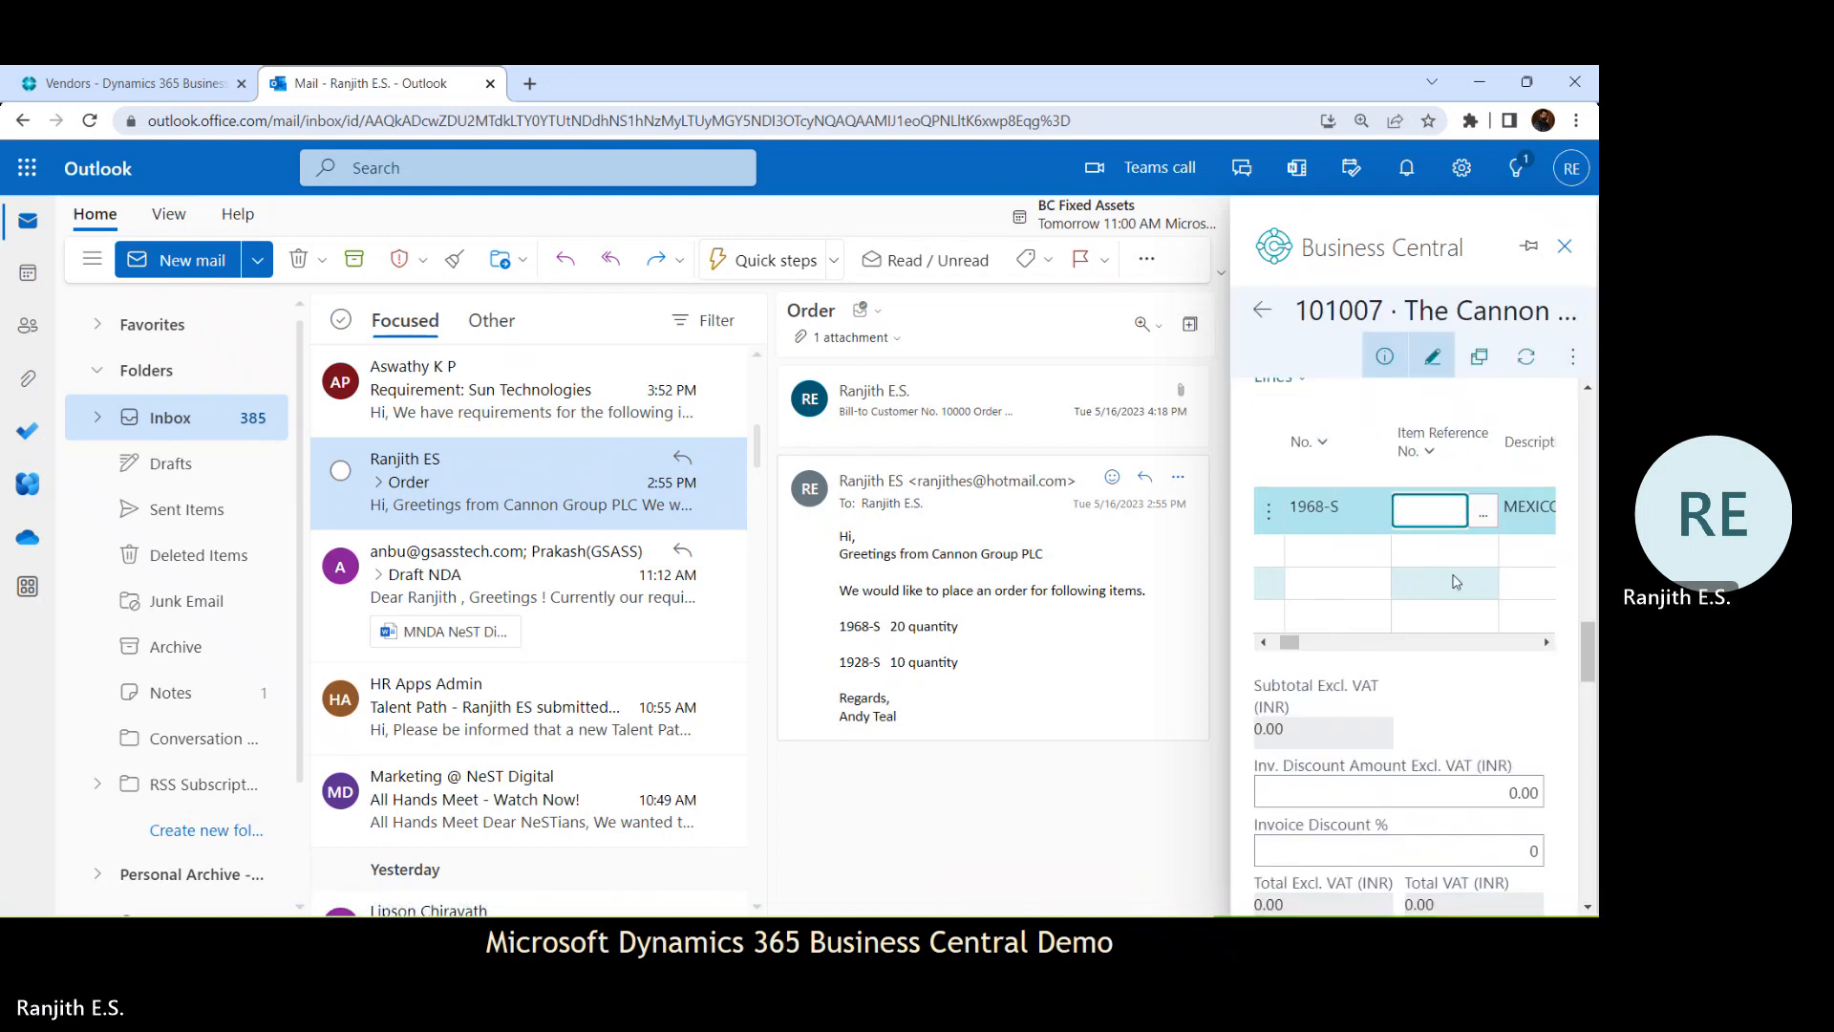
# Set the quantity of the 1968-S order line to 20, leaving its location code as is
pyautogui.press('Tab')
pyautogui.press('Tab')
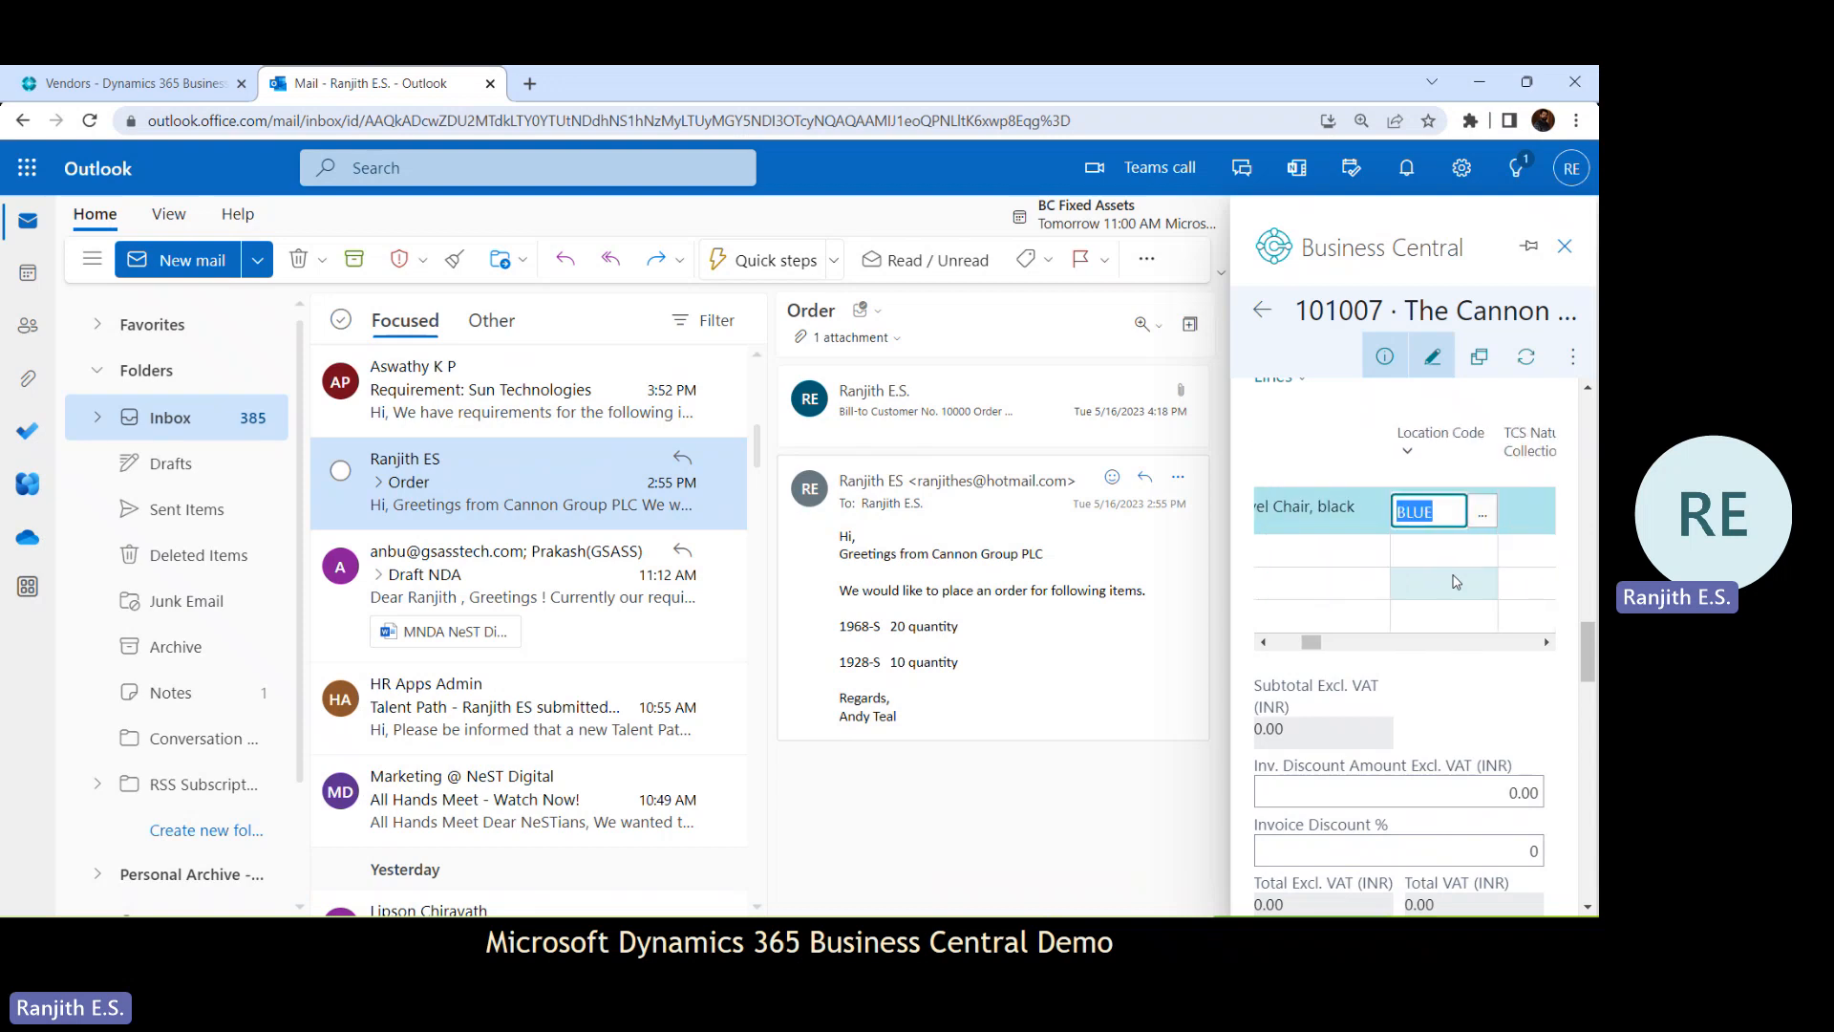
pyautogui.press('Tab')
pyautogui.press('Tab')
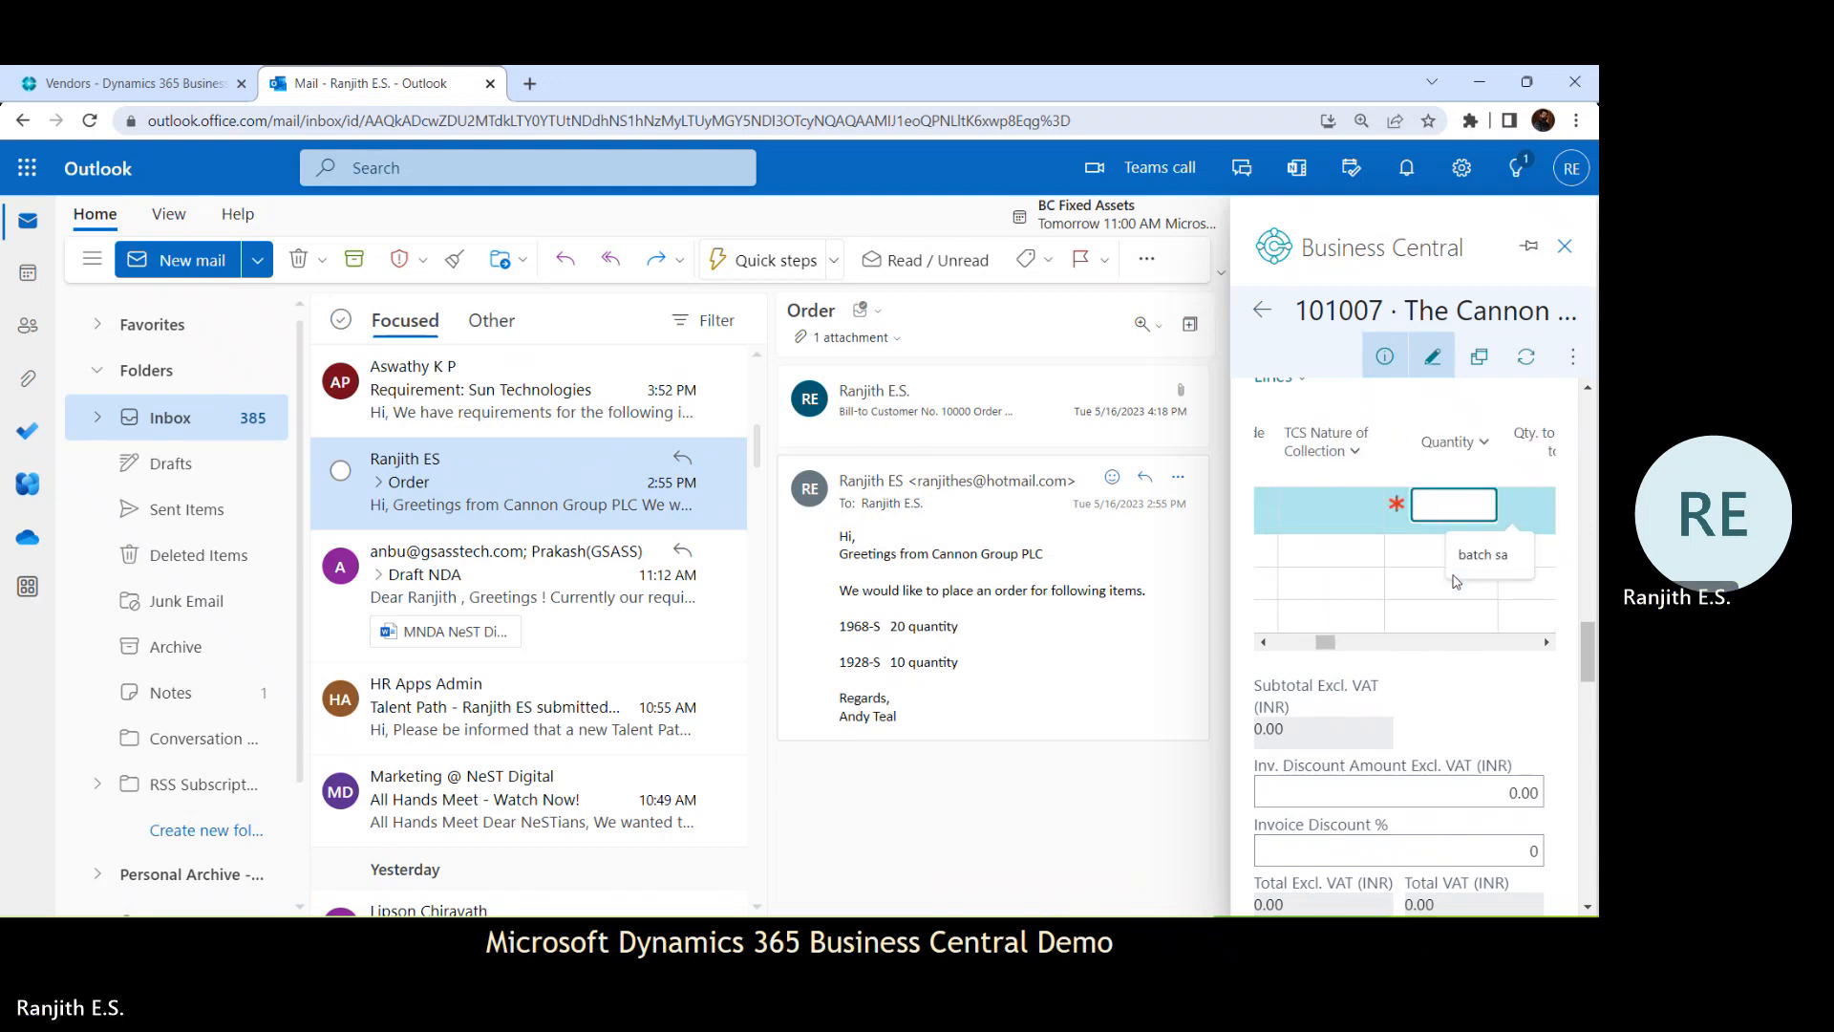
pyautogui.write('20')
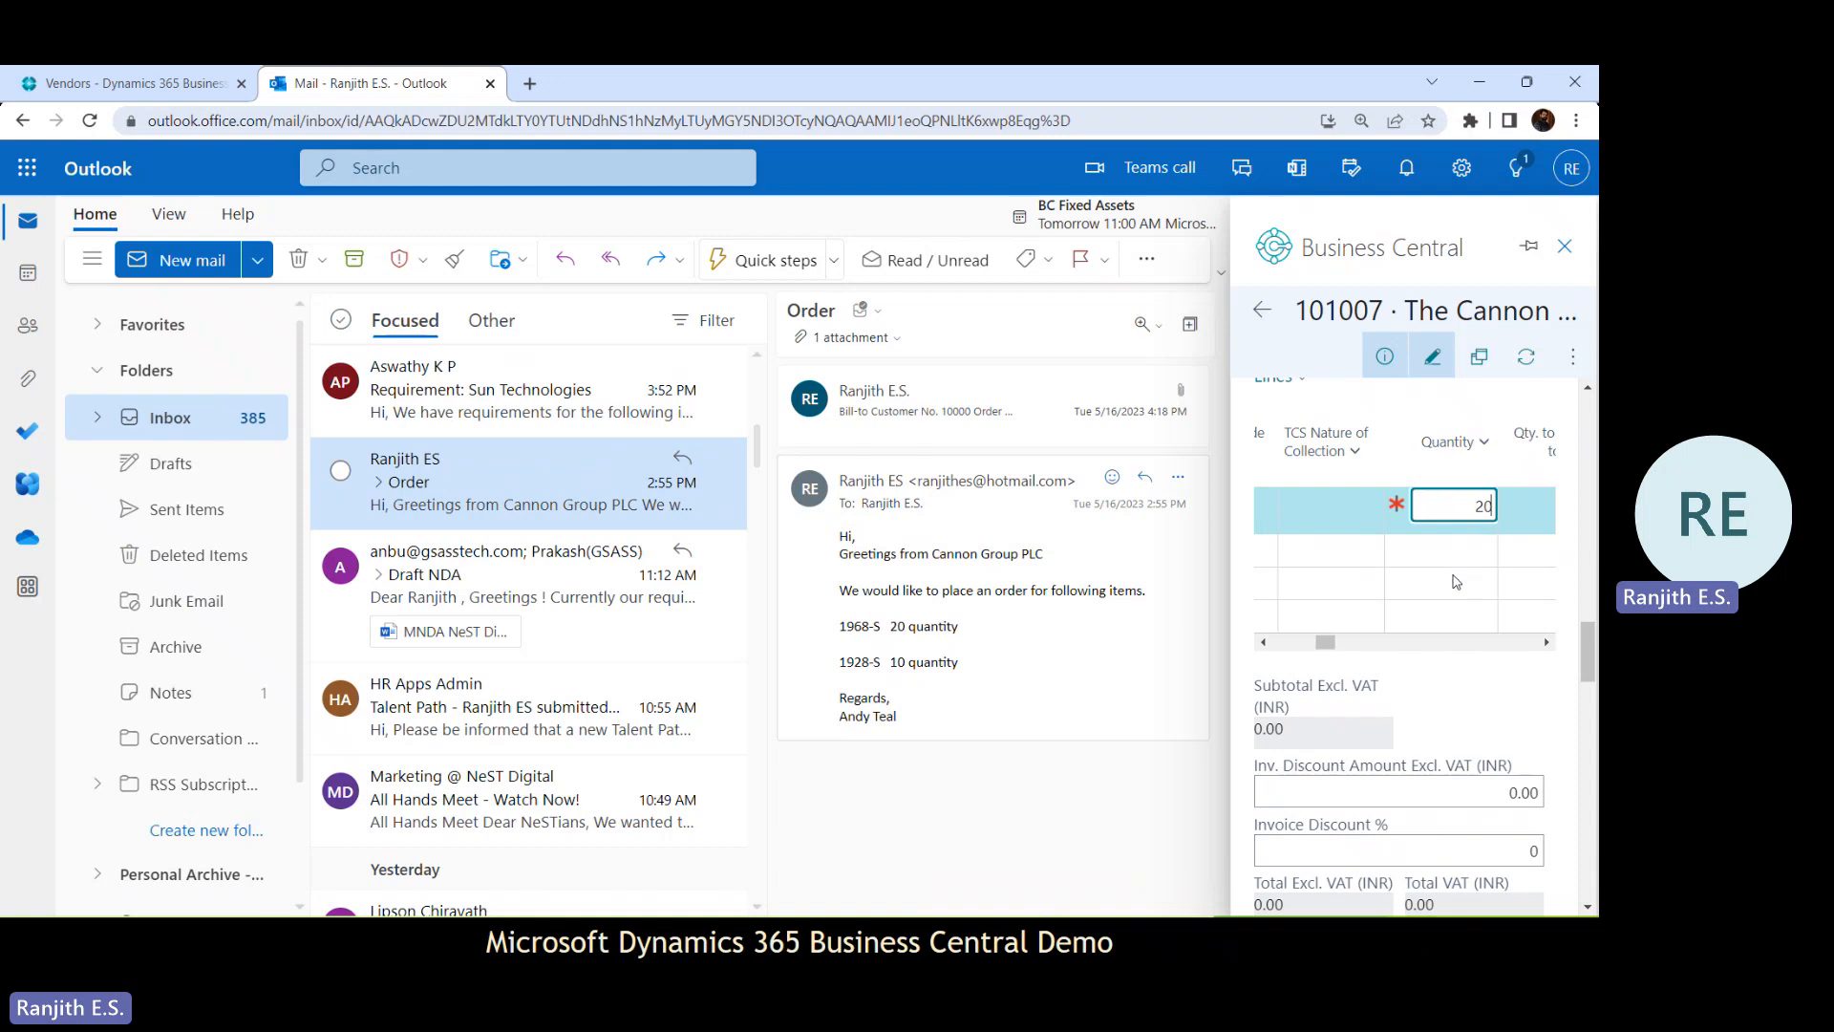
pyautogui.press('Tab')
# Go through the remaining fields of the 1968-S line, including unit price, GST details and planned dates, up to a new line
pyautogui.press('Tab')
pyautogui.press('Tab')
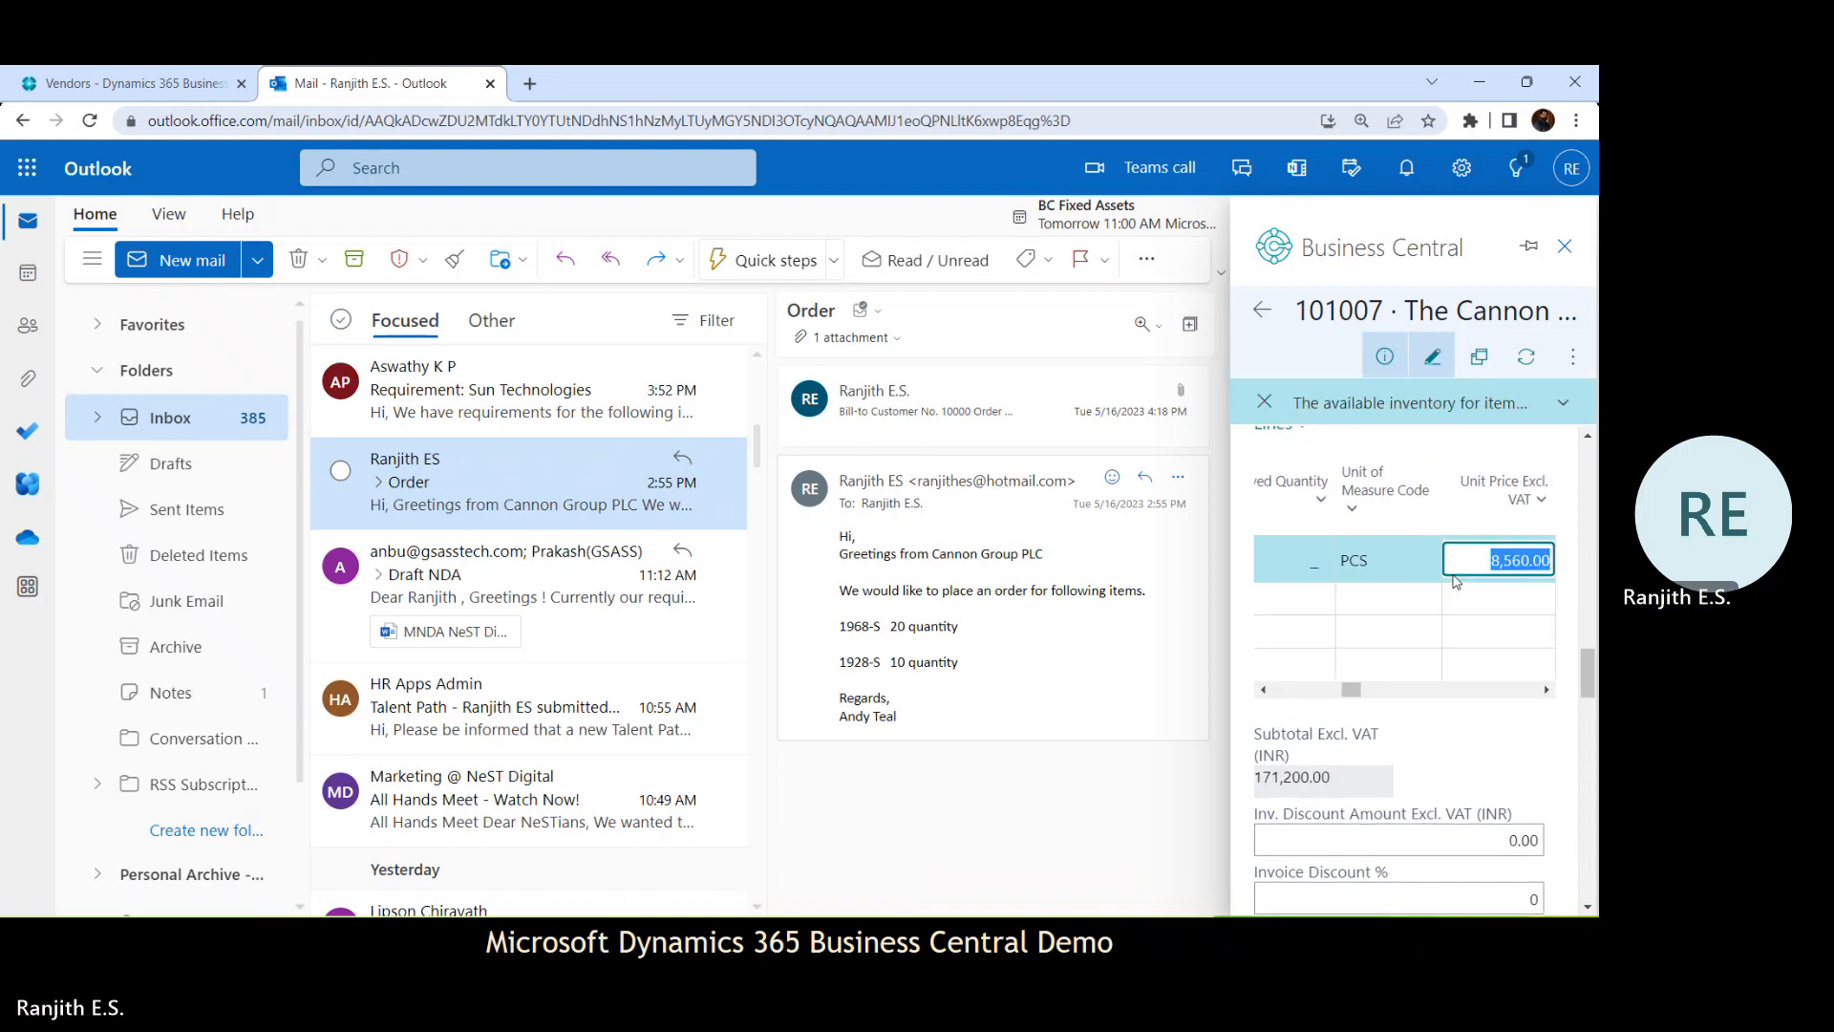
pyautogui.press('Tab')
pyautogui.press('Tab')
pyautogui.press('Tab')
pyautogui.press('Tab')
pyautogui.press('Tab')
pyautogui.press('Tab')
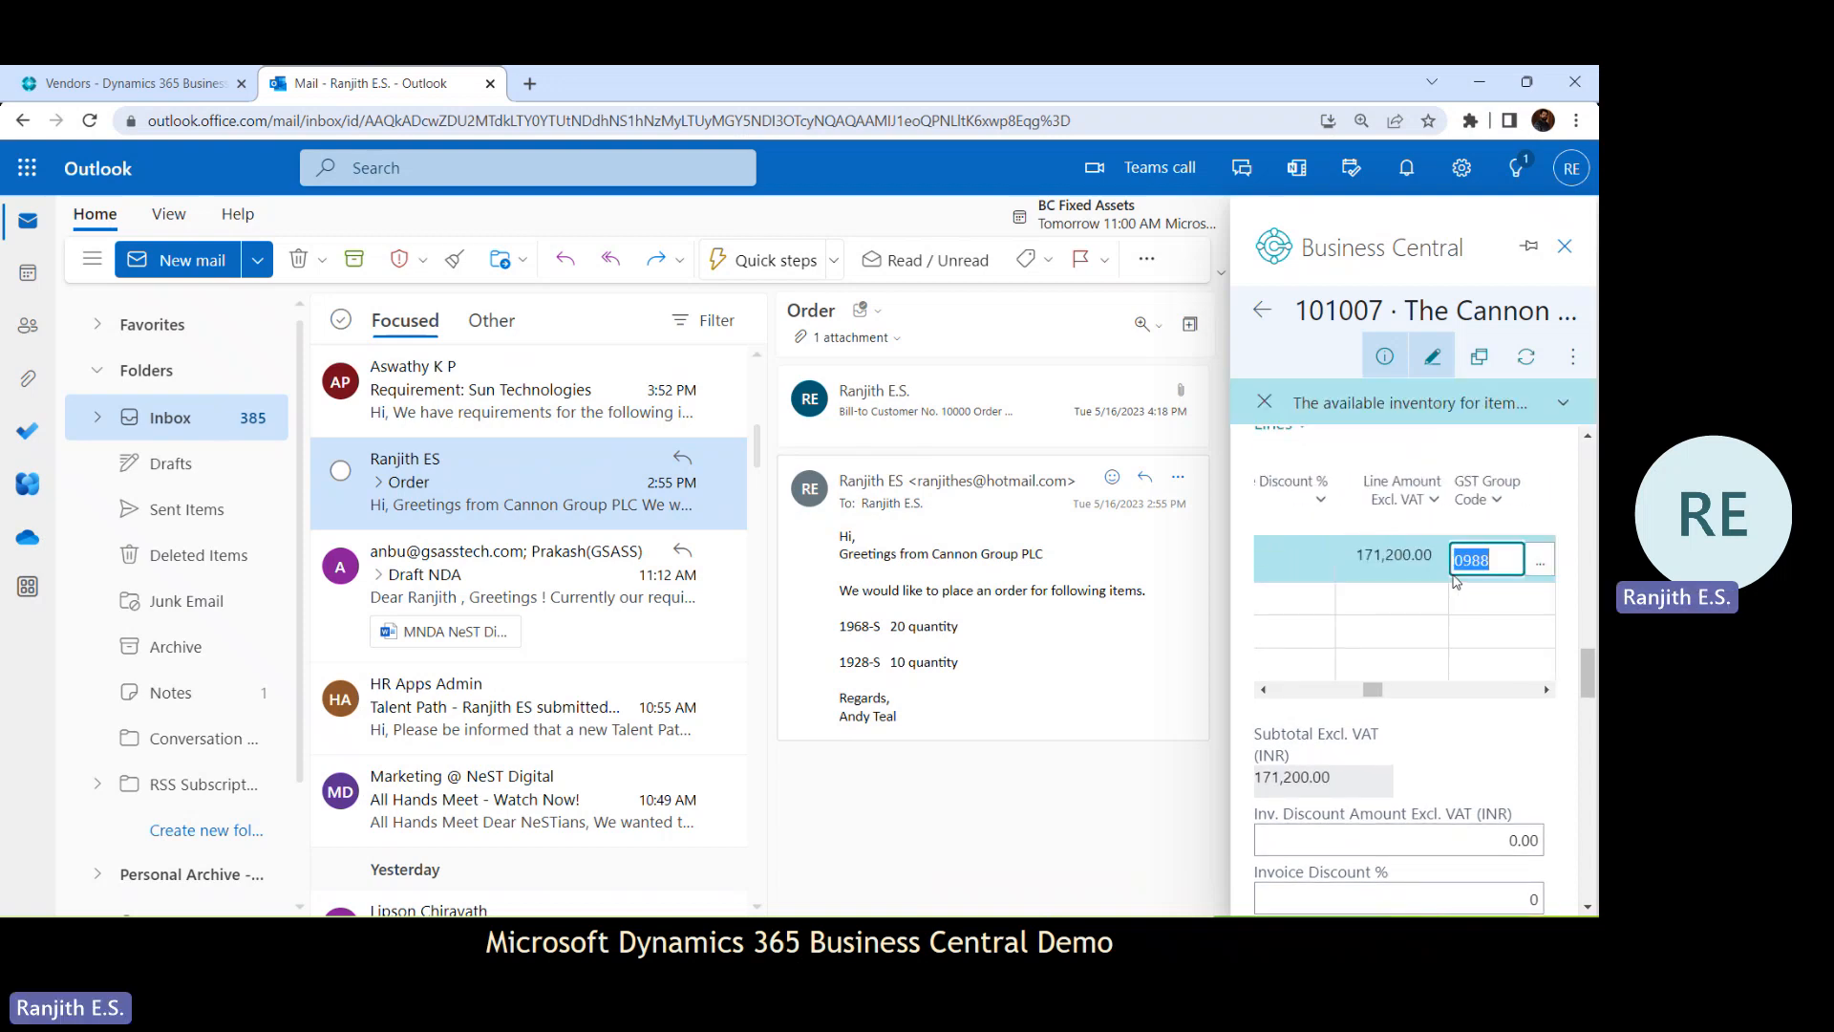
pyautogui.press('Tab')
pyautogui.press('Tab')
pyautogui.press('Tab')
pyautogui.press('Tab')
pyautogui.press('Tab')
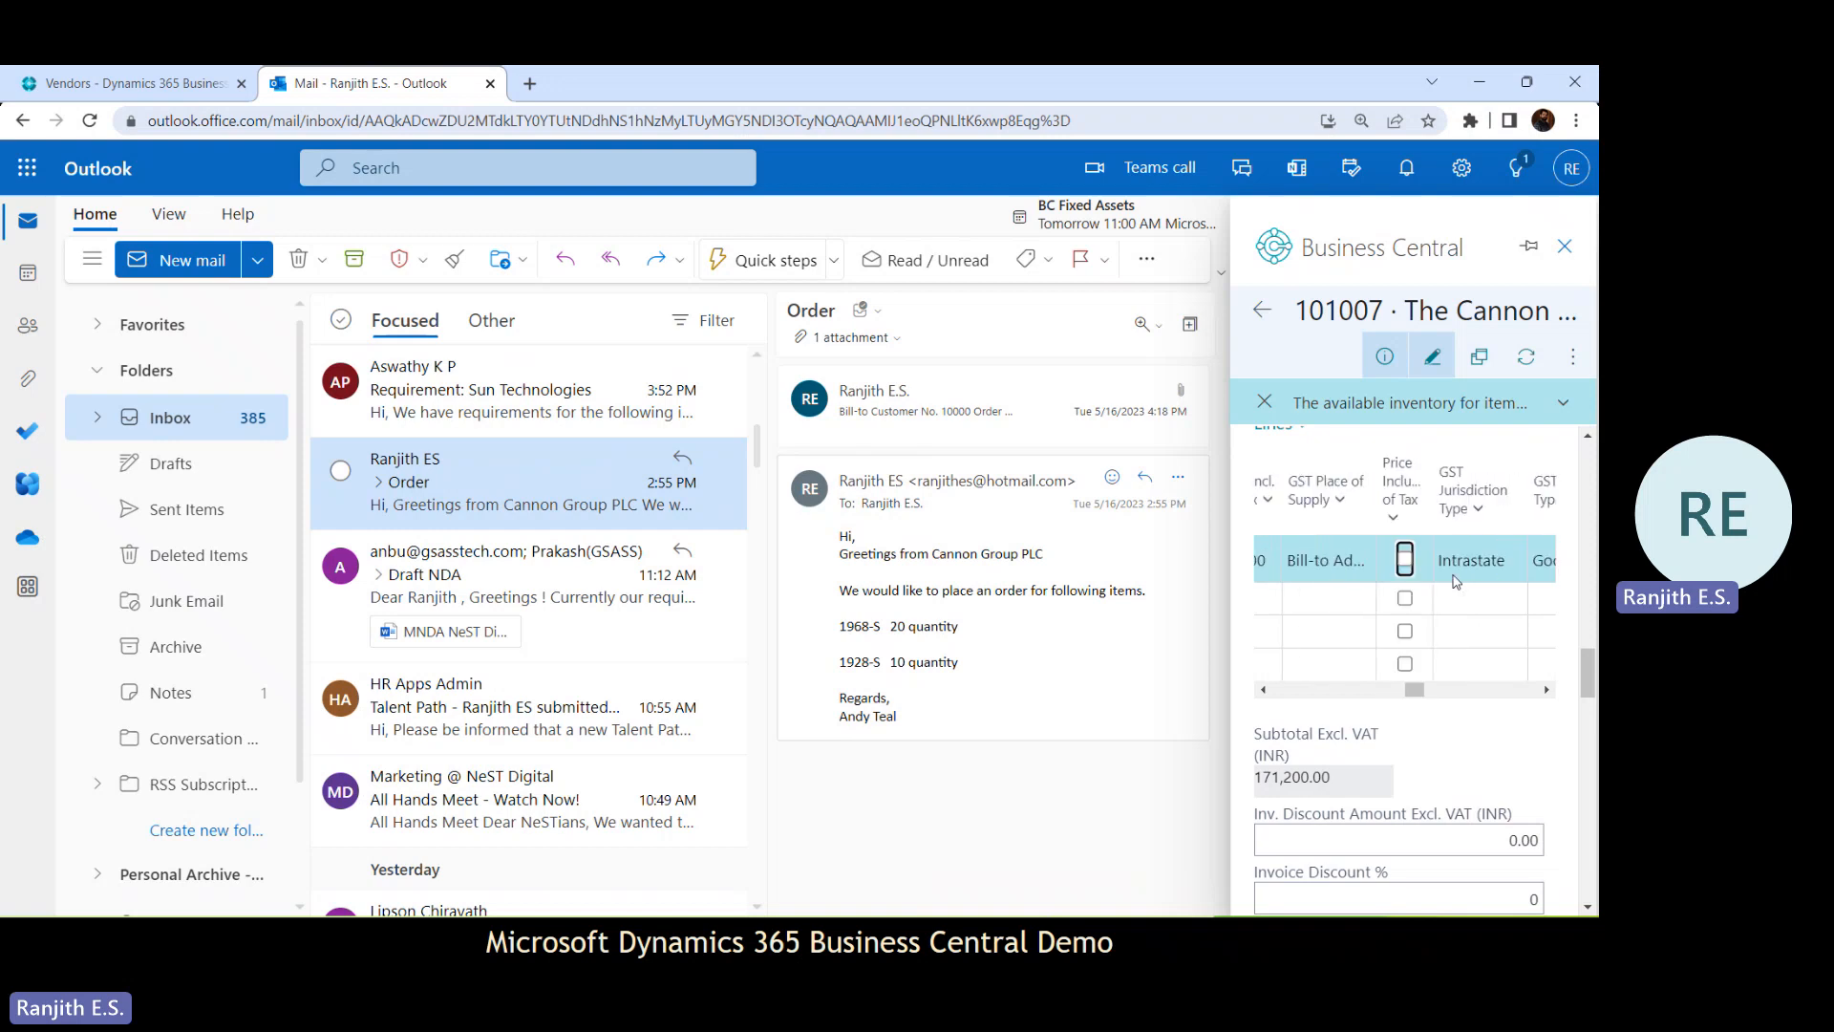
pyautogui.press('Tab')
pyautogui.press('Tab')
pyautogui.press('Tab')
pyautogui.press('Tab')
pyautogui.press('Tab')
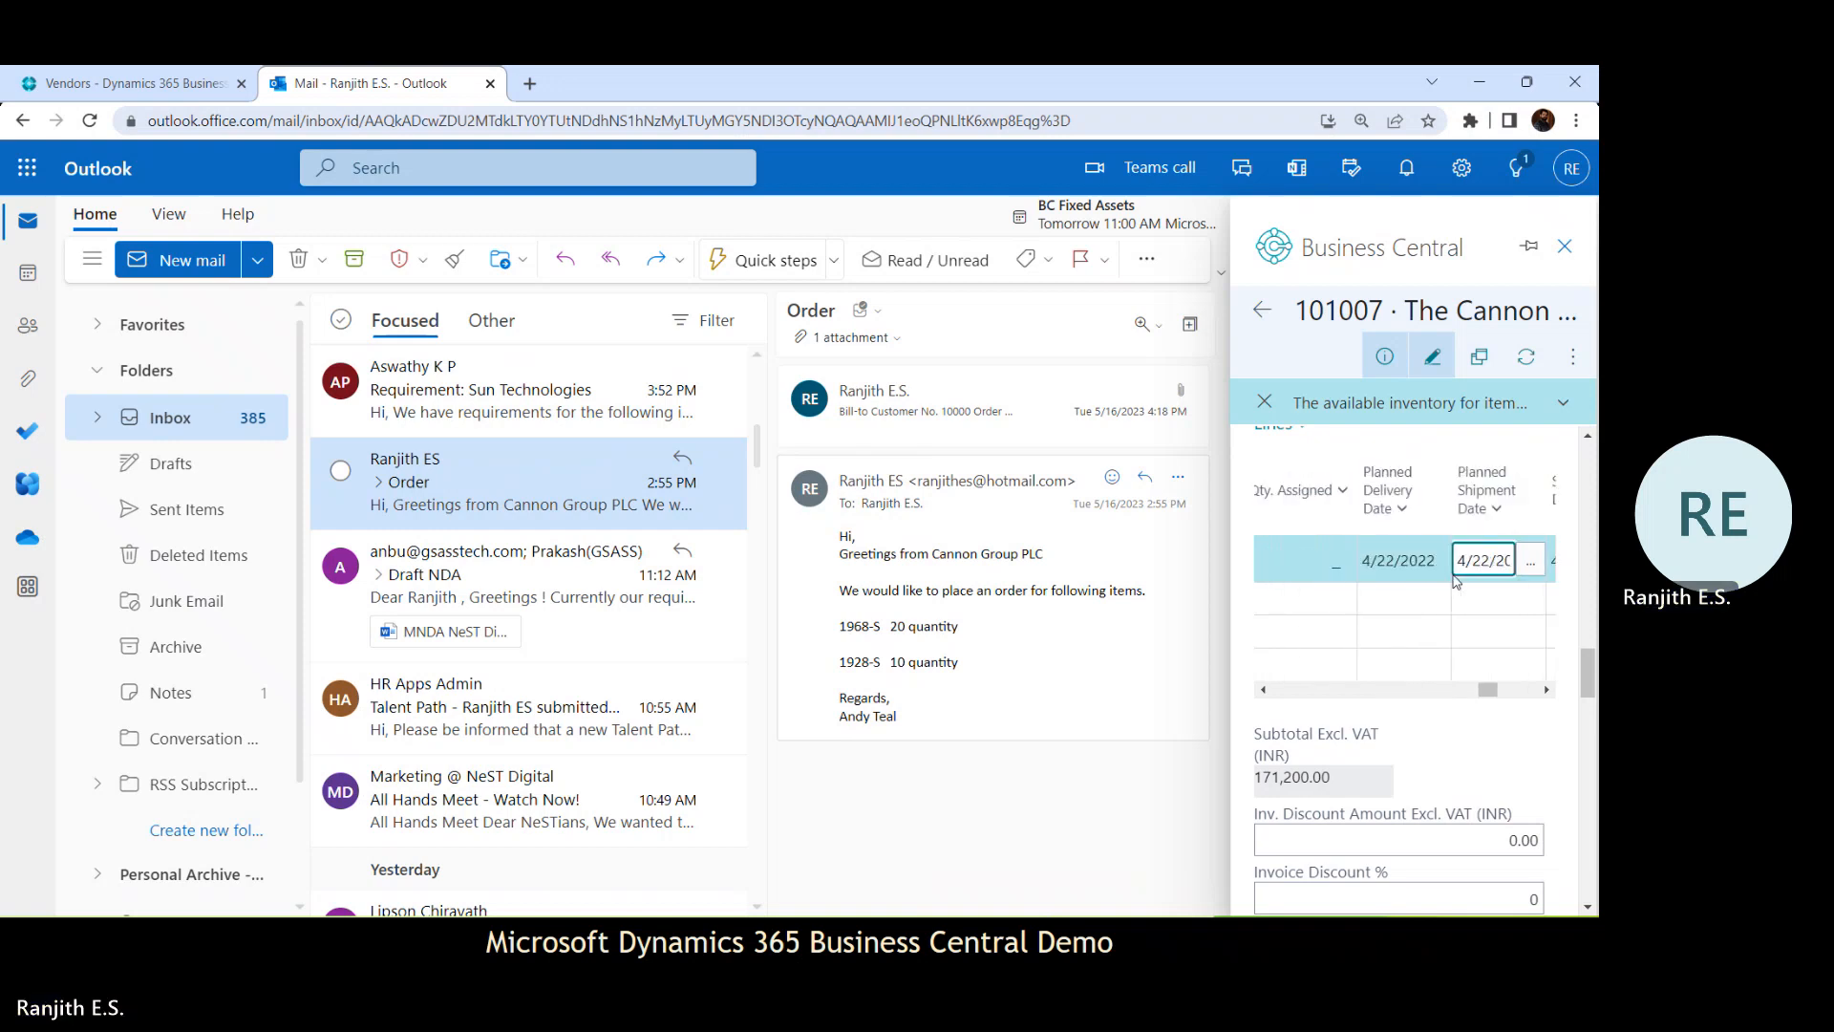
pyautogui.press('Tab')
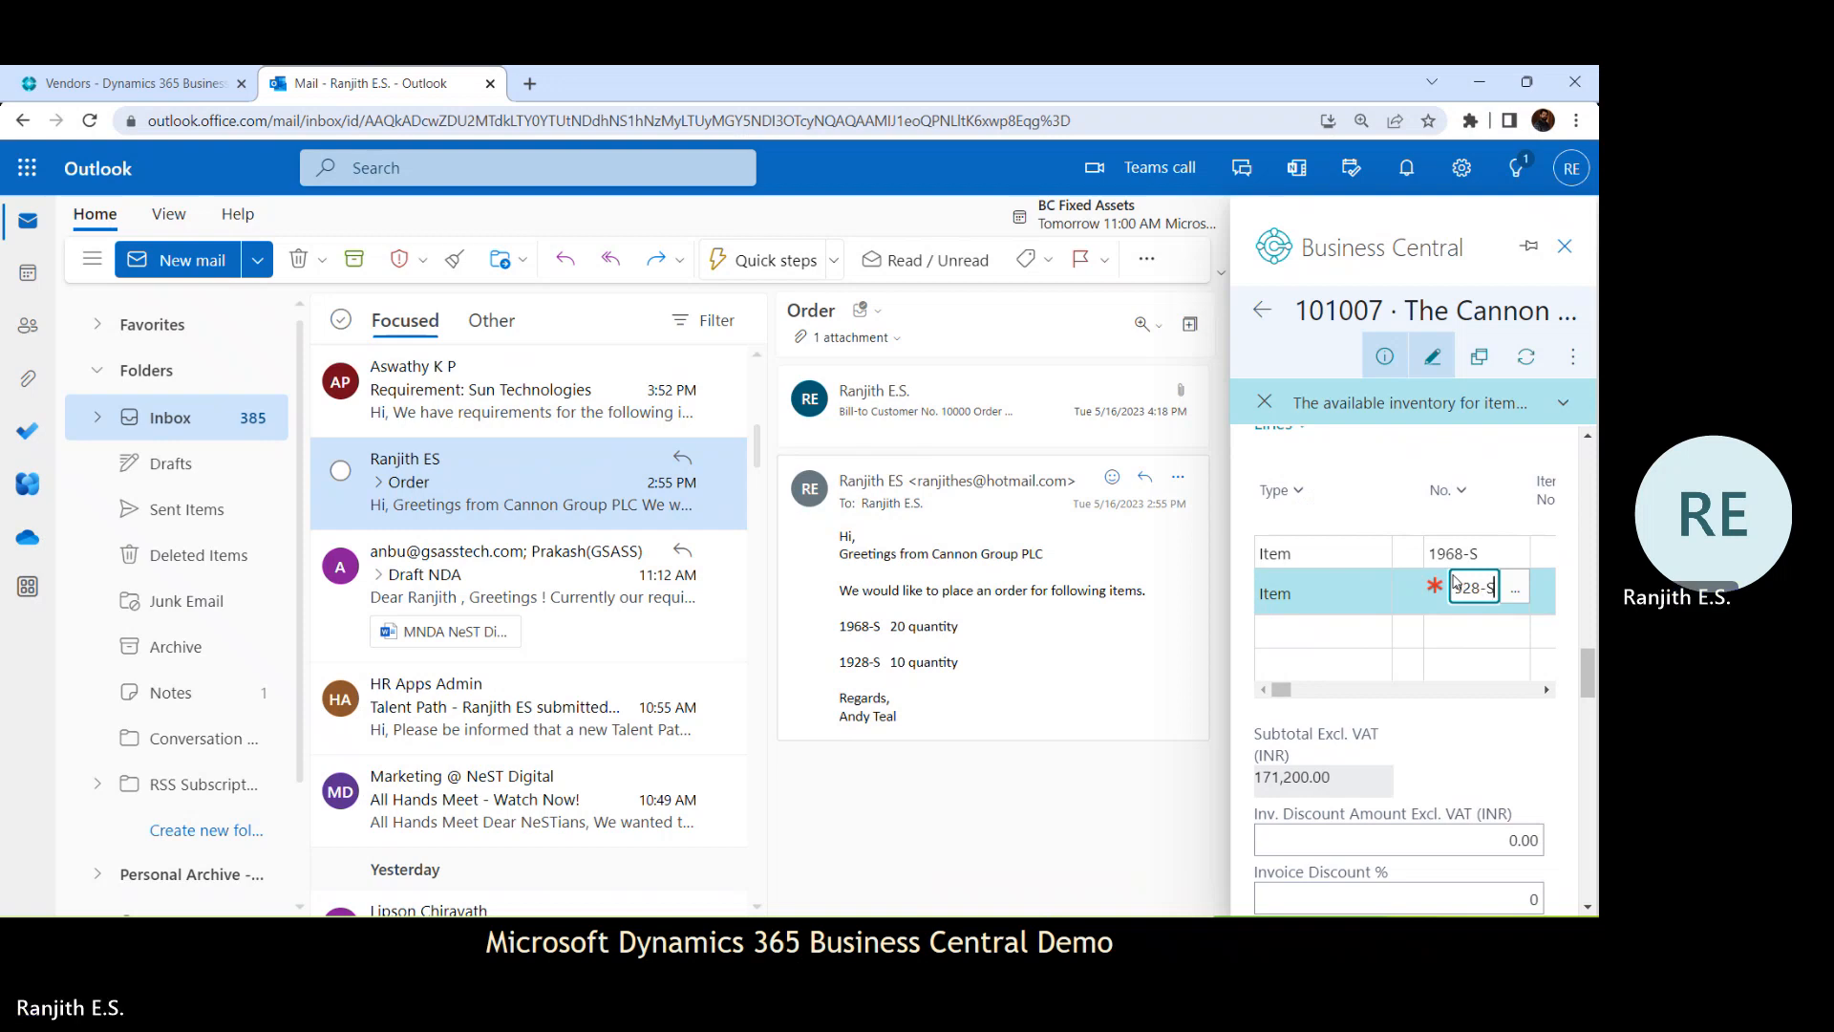
# Add item 1928-S as the second order line with a quantity of 10
pyautogui.write('1928-S')
pyautogui.press('Tab')
pyautogui.press('Tab')
pyautogui.press('Tab')
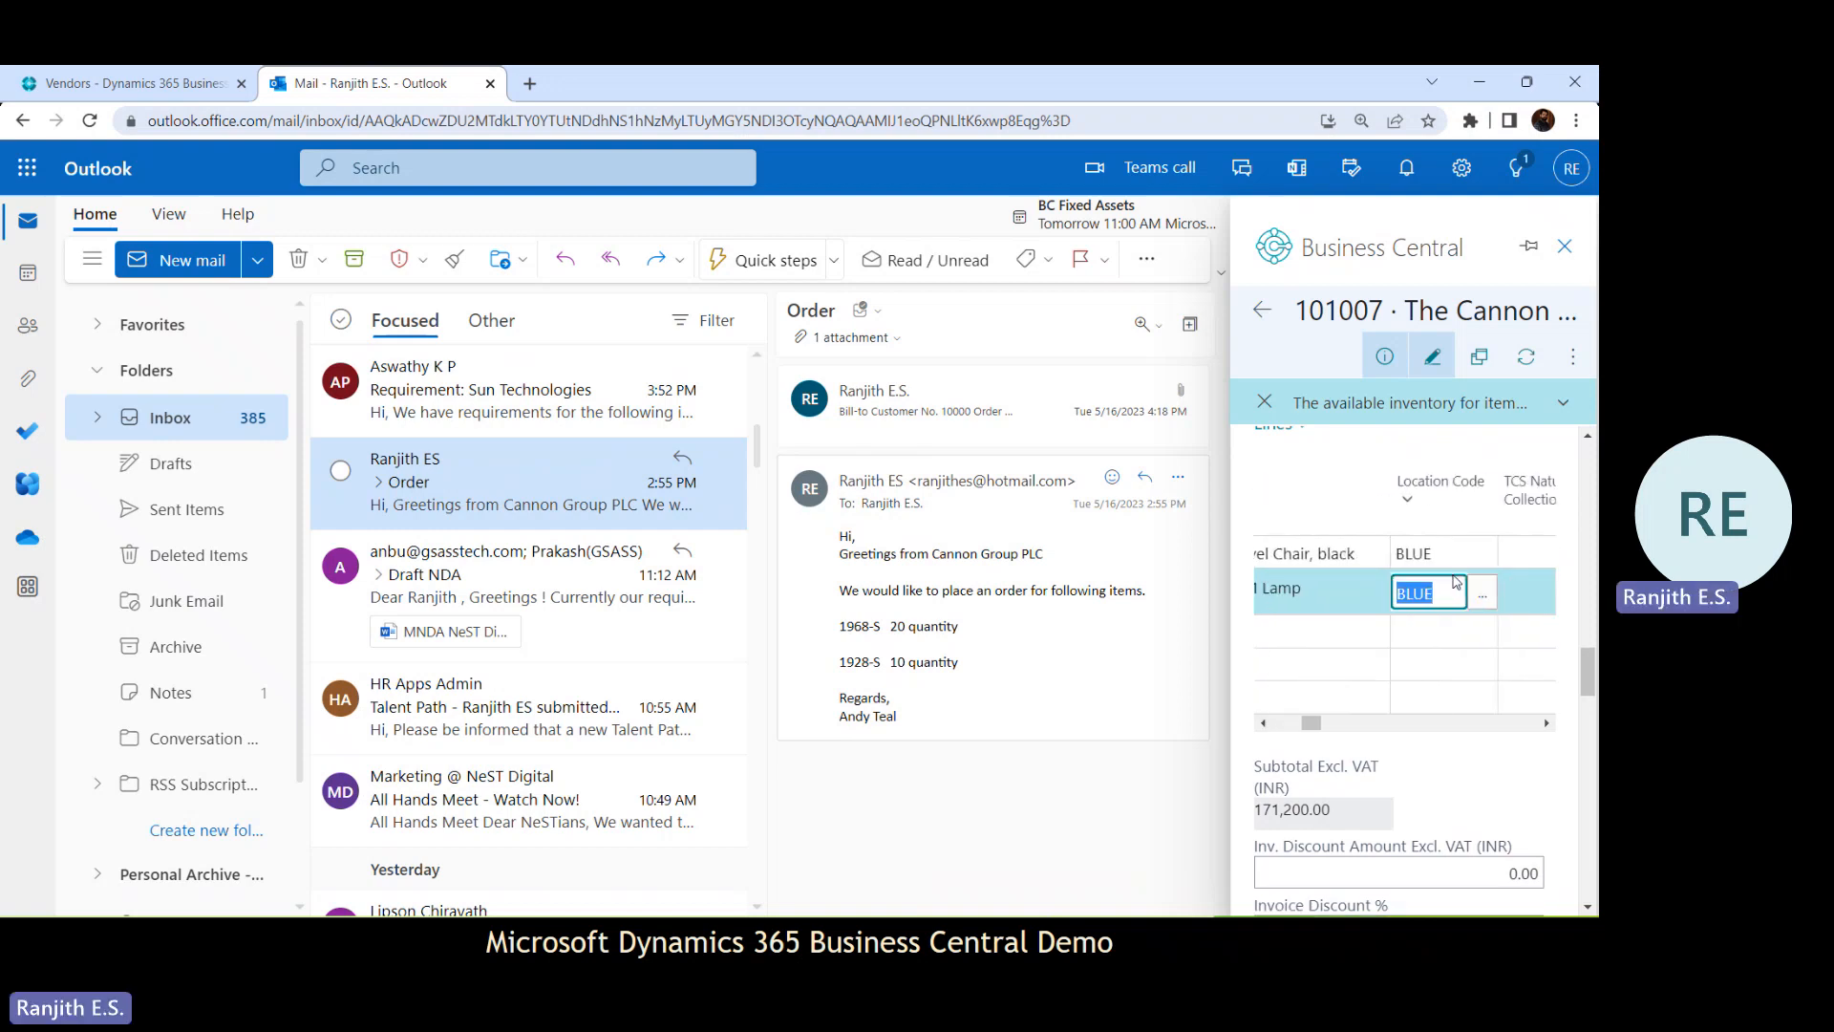
pyautogui.press('Tab')
pyautogui.press('Tab')
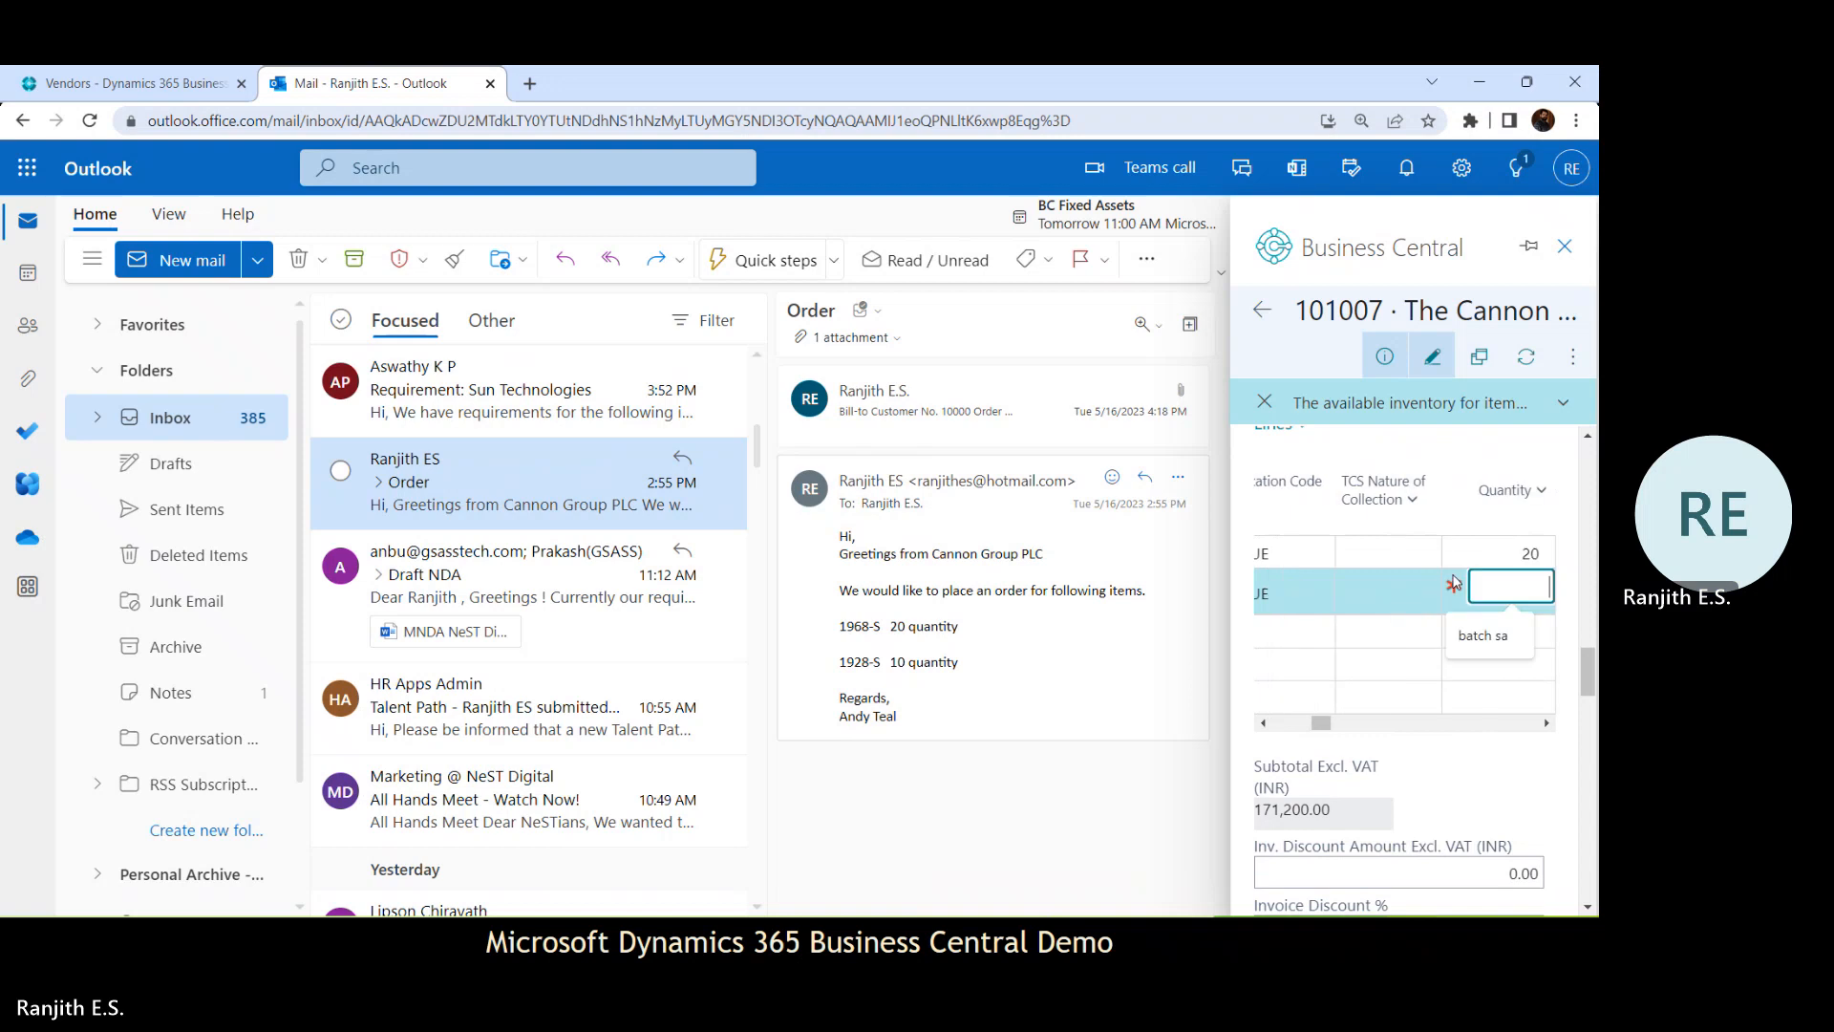
pyautogui.write('10')
pyautogui.press('Tab')
pyautogui.press('Tab')
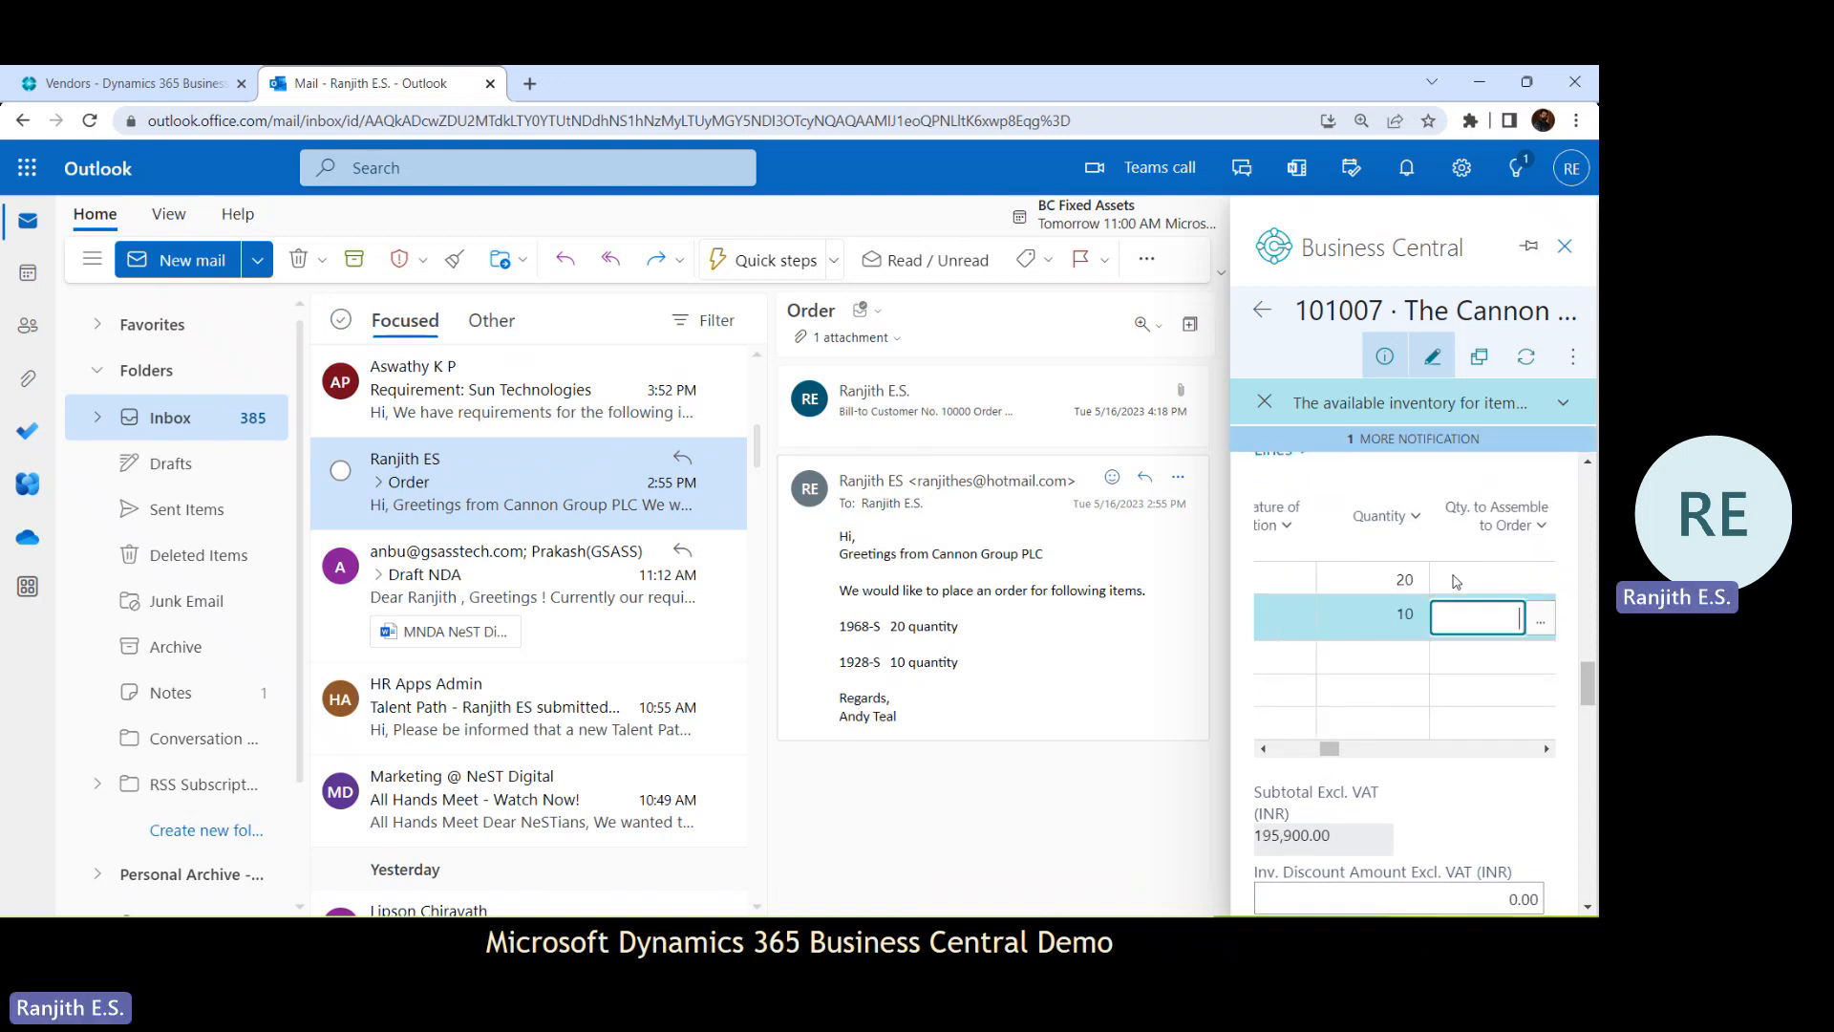
pyautogui.press('Tab')
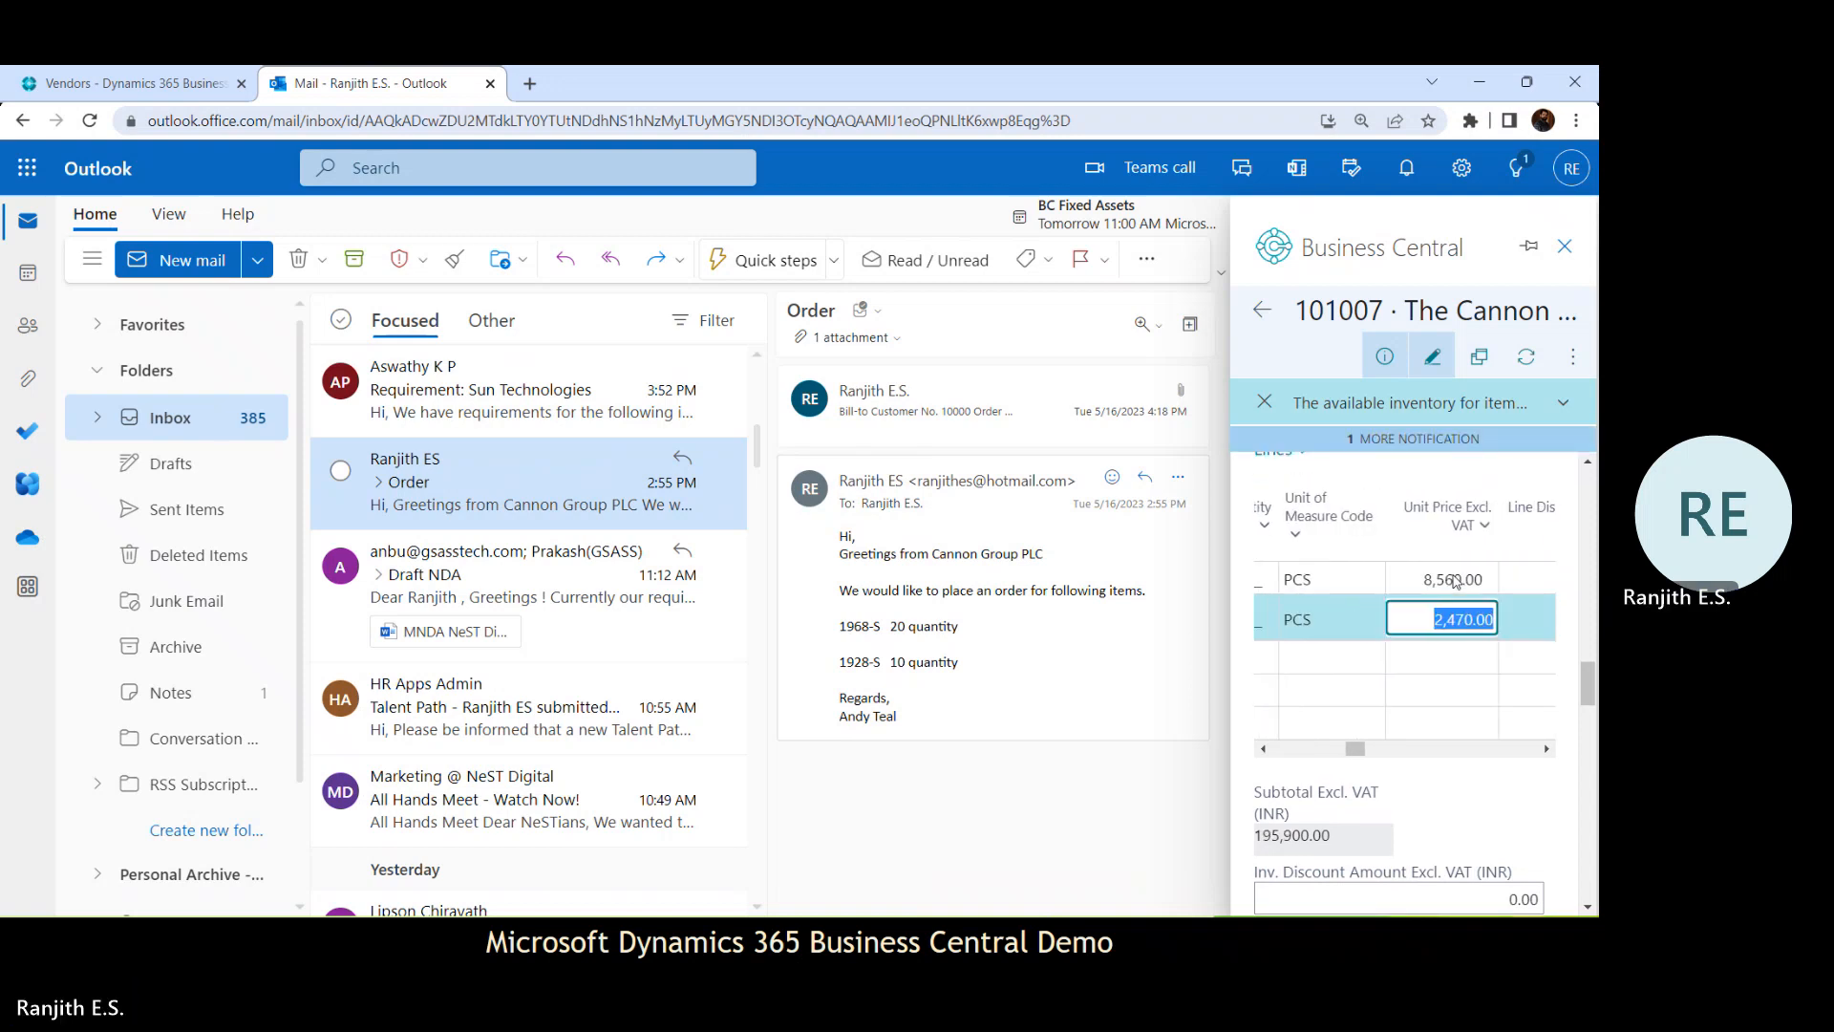
# Expand the order's Ship-It section and review its agent selection and shipping cost fields
pyautogui.moveTo(1590, 686); pyautogui.dragTo(1590, 874)
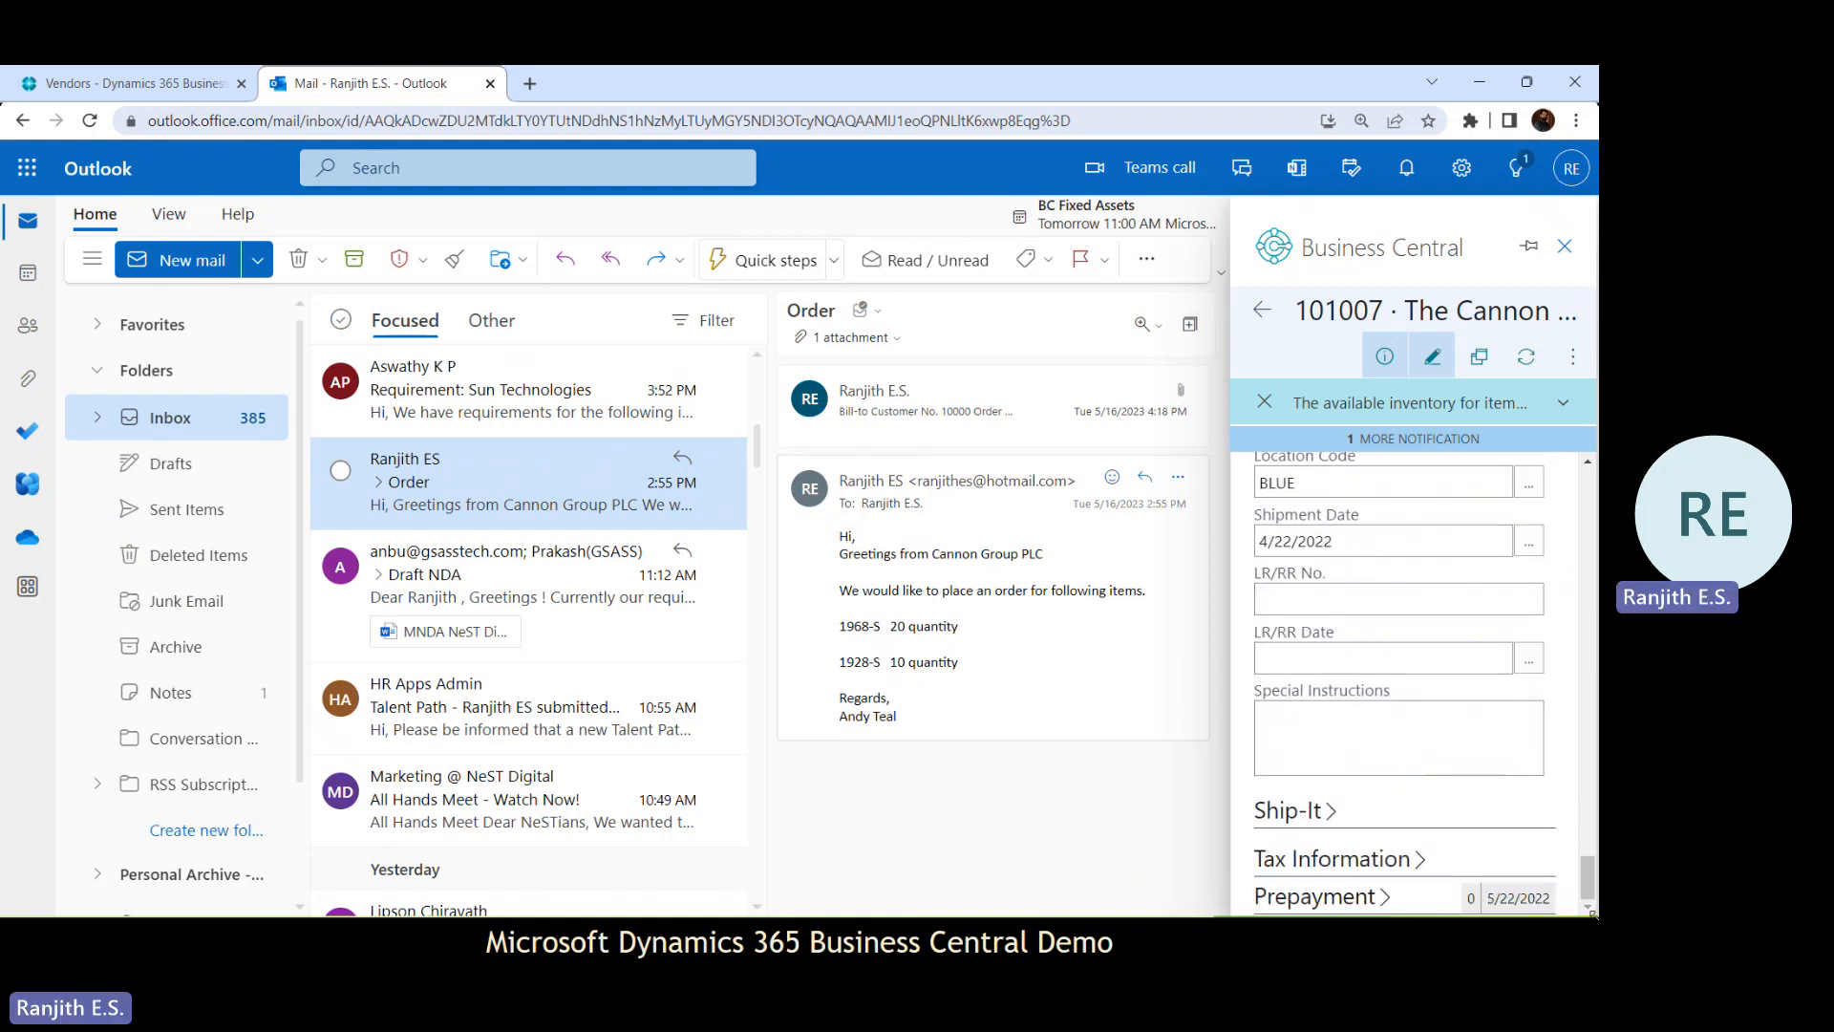
pyautogui.click(1288, 811)
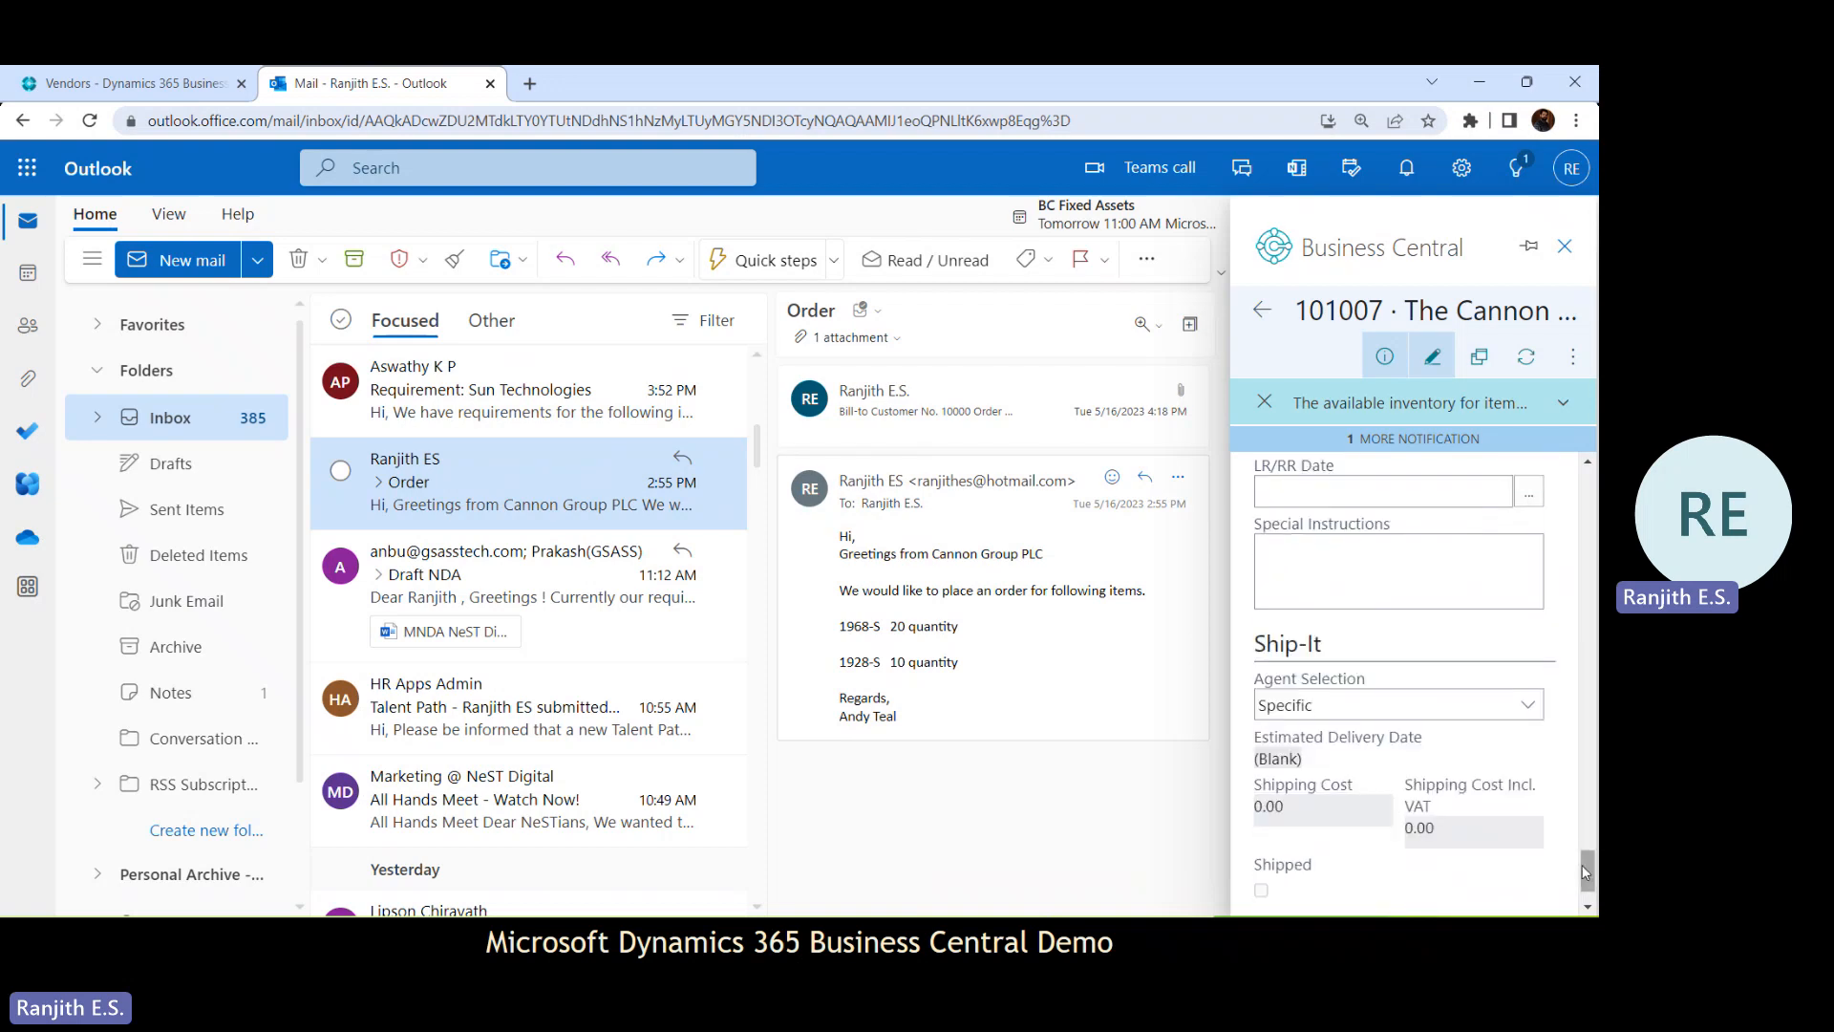
pyautogui.scroll(-2, 1582, 870)
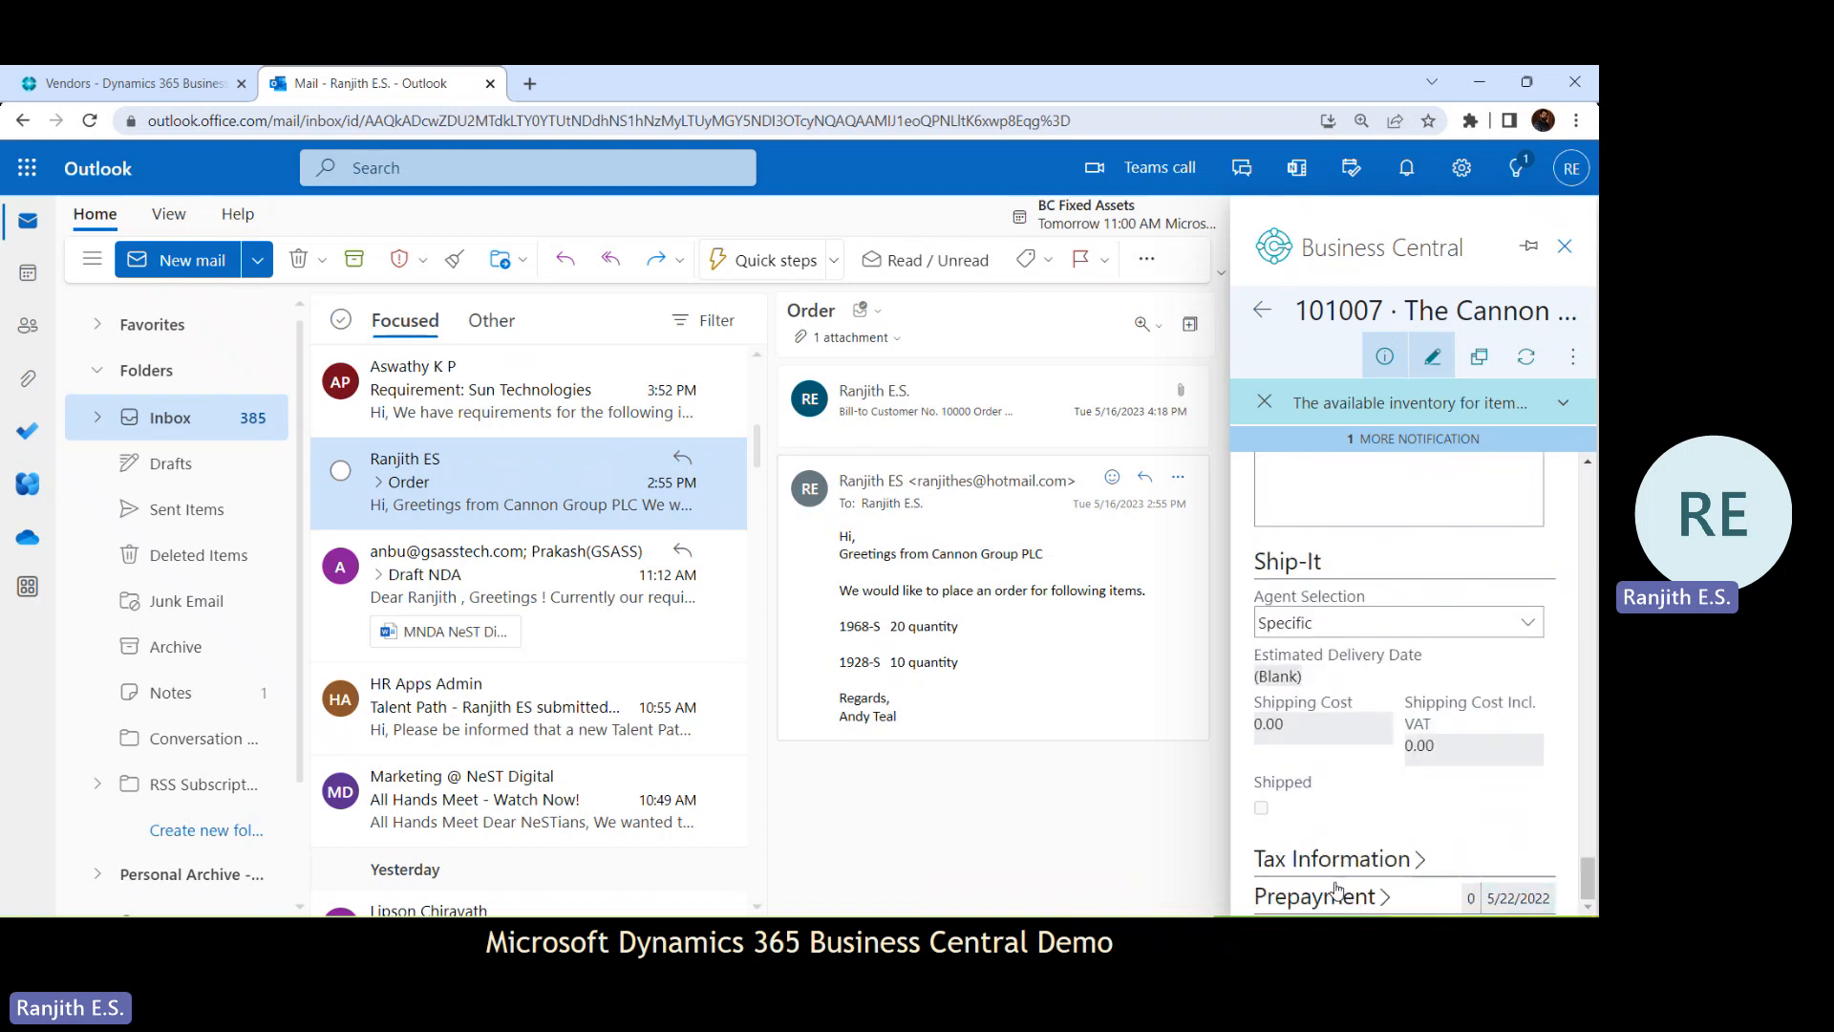
pyautogui.click(1584, 488)
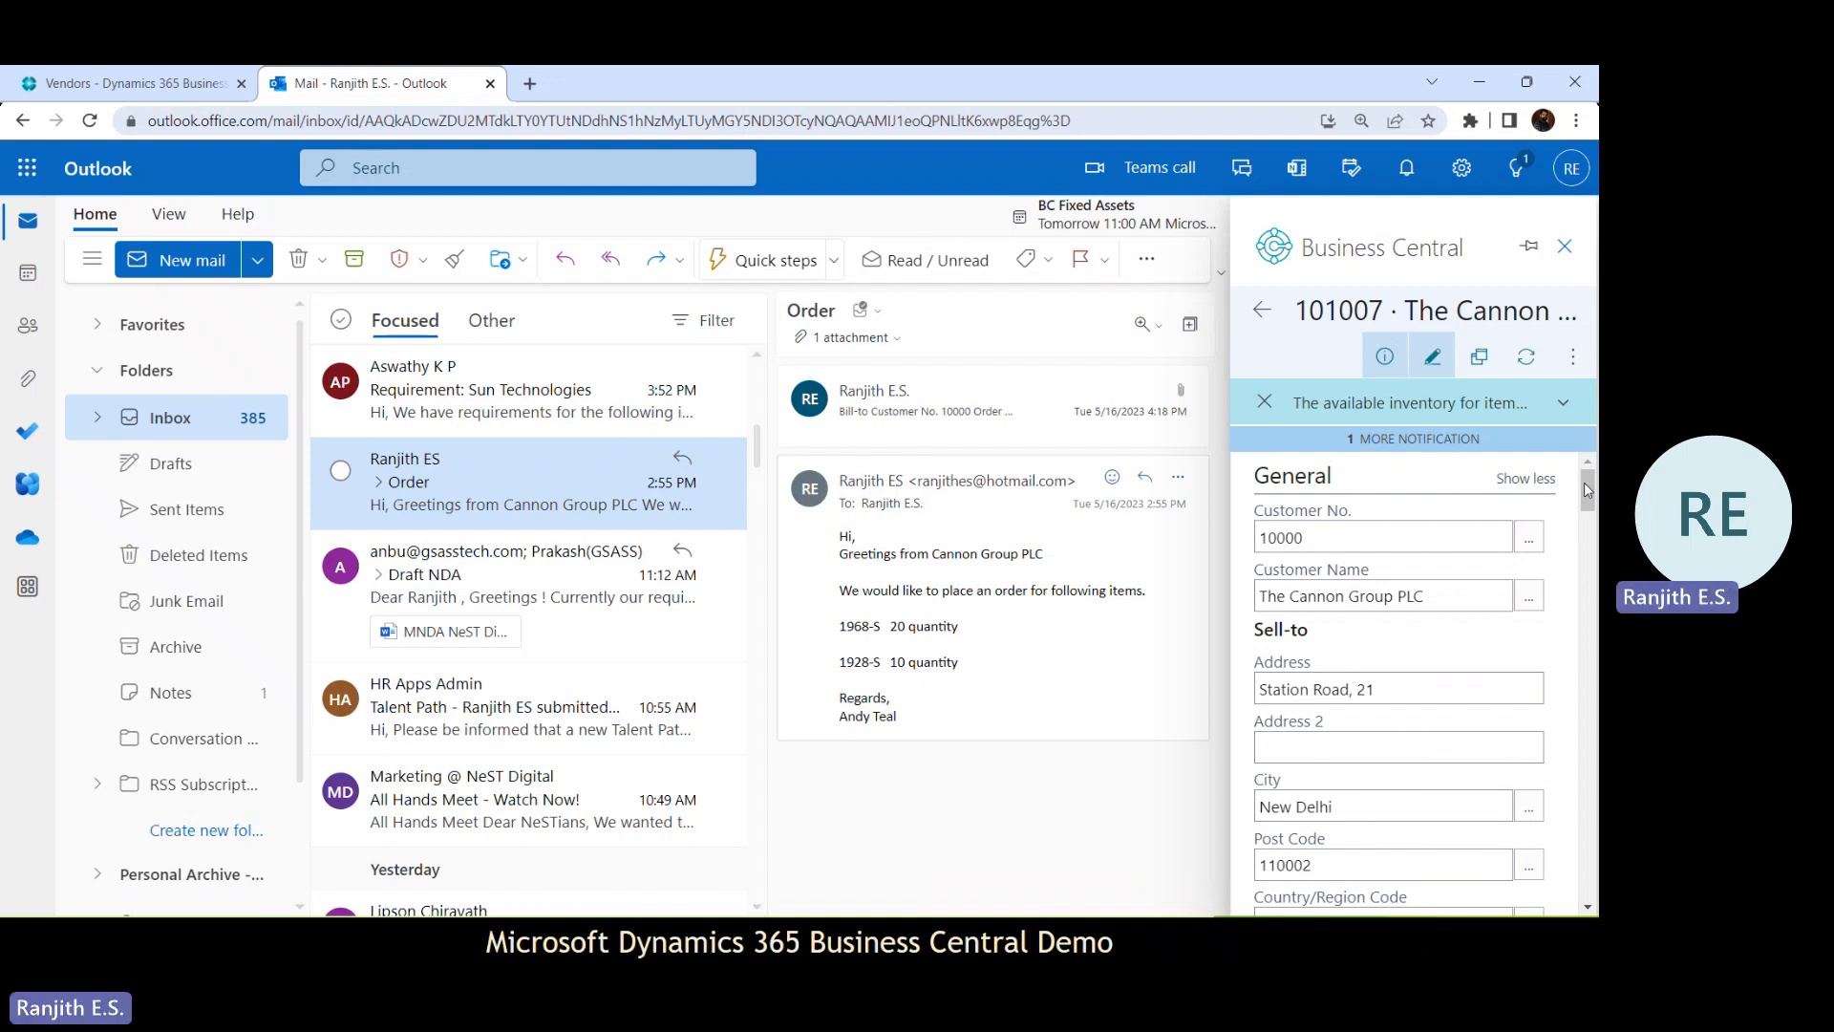
# Release the sales order for The Cannon Group PLC
pyautogui.click(1573, 357)
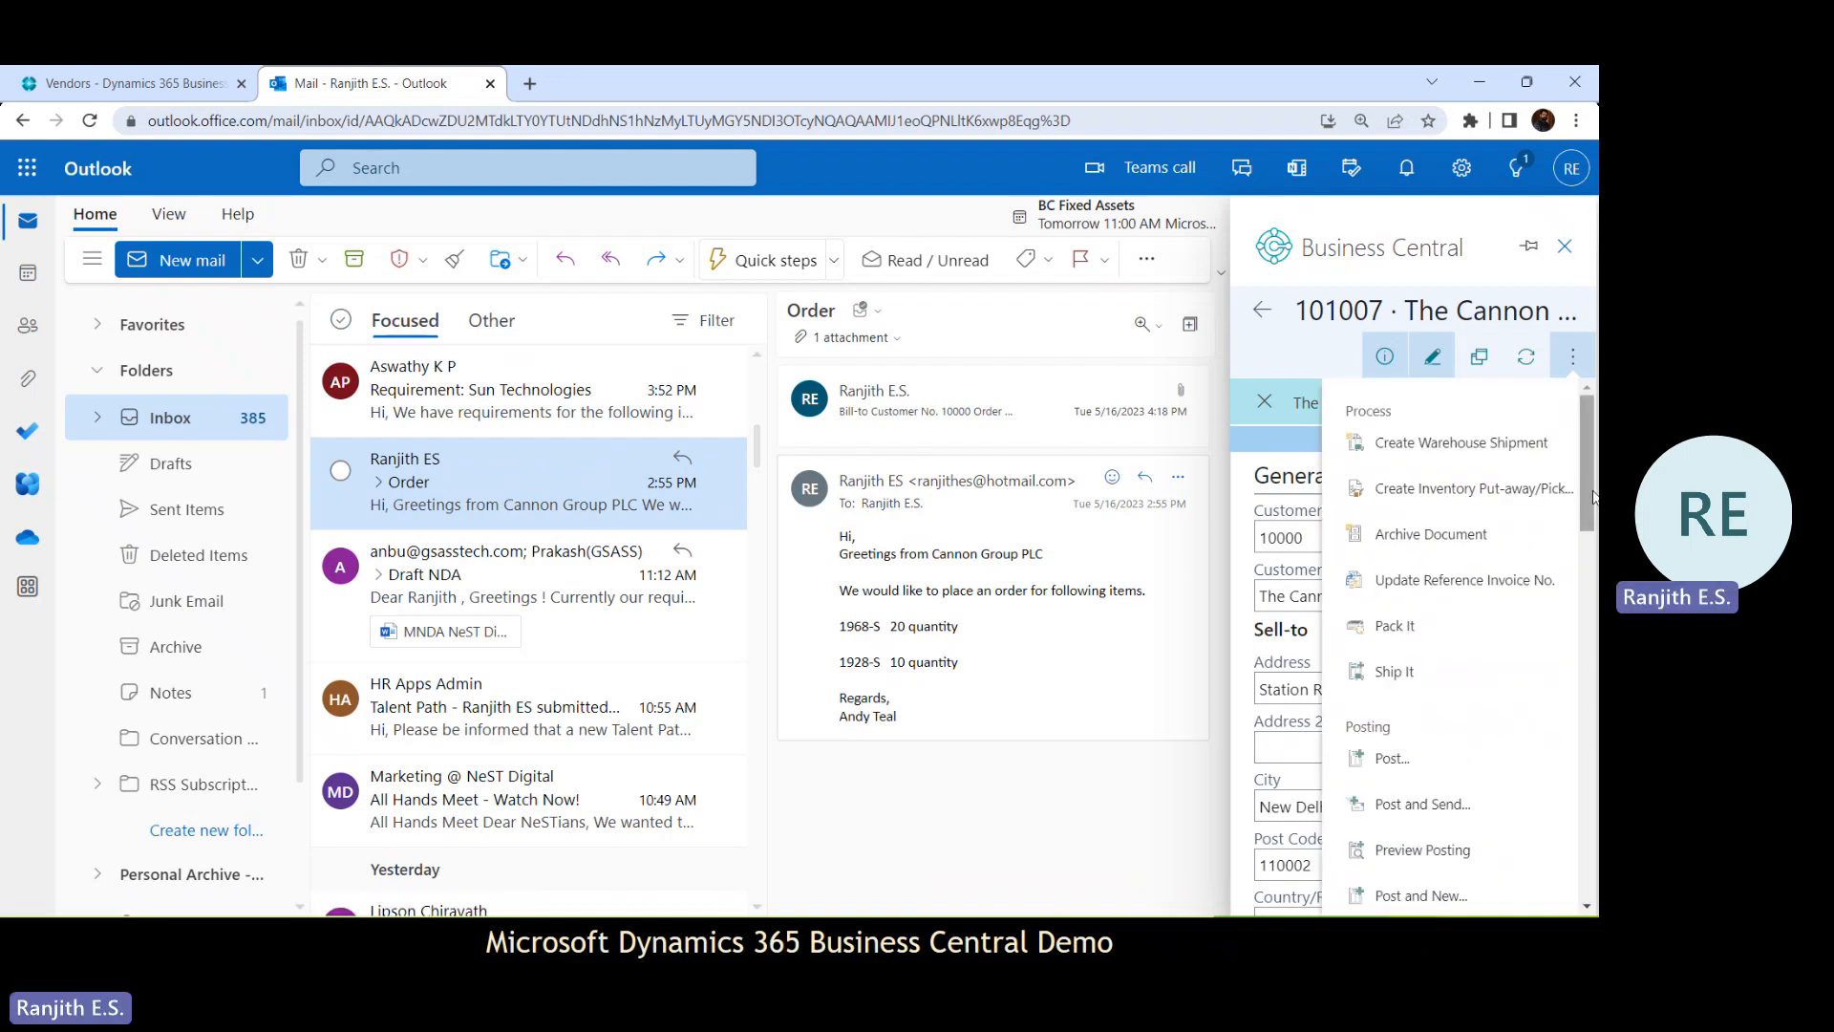
pyautogui.moveTo(1588, 496); pyautogui.dragTo(1587, 599)
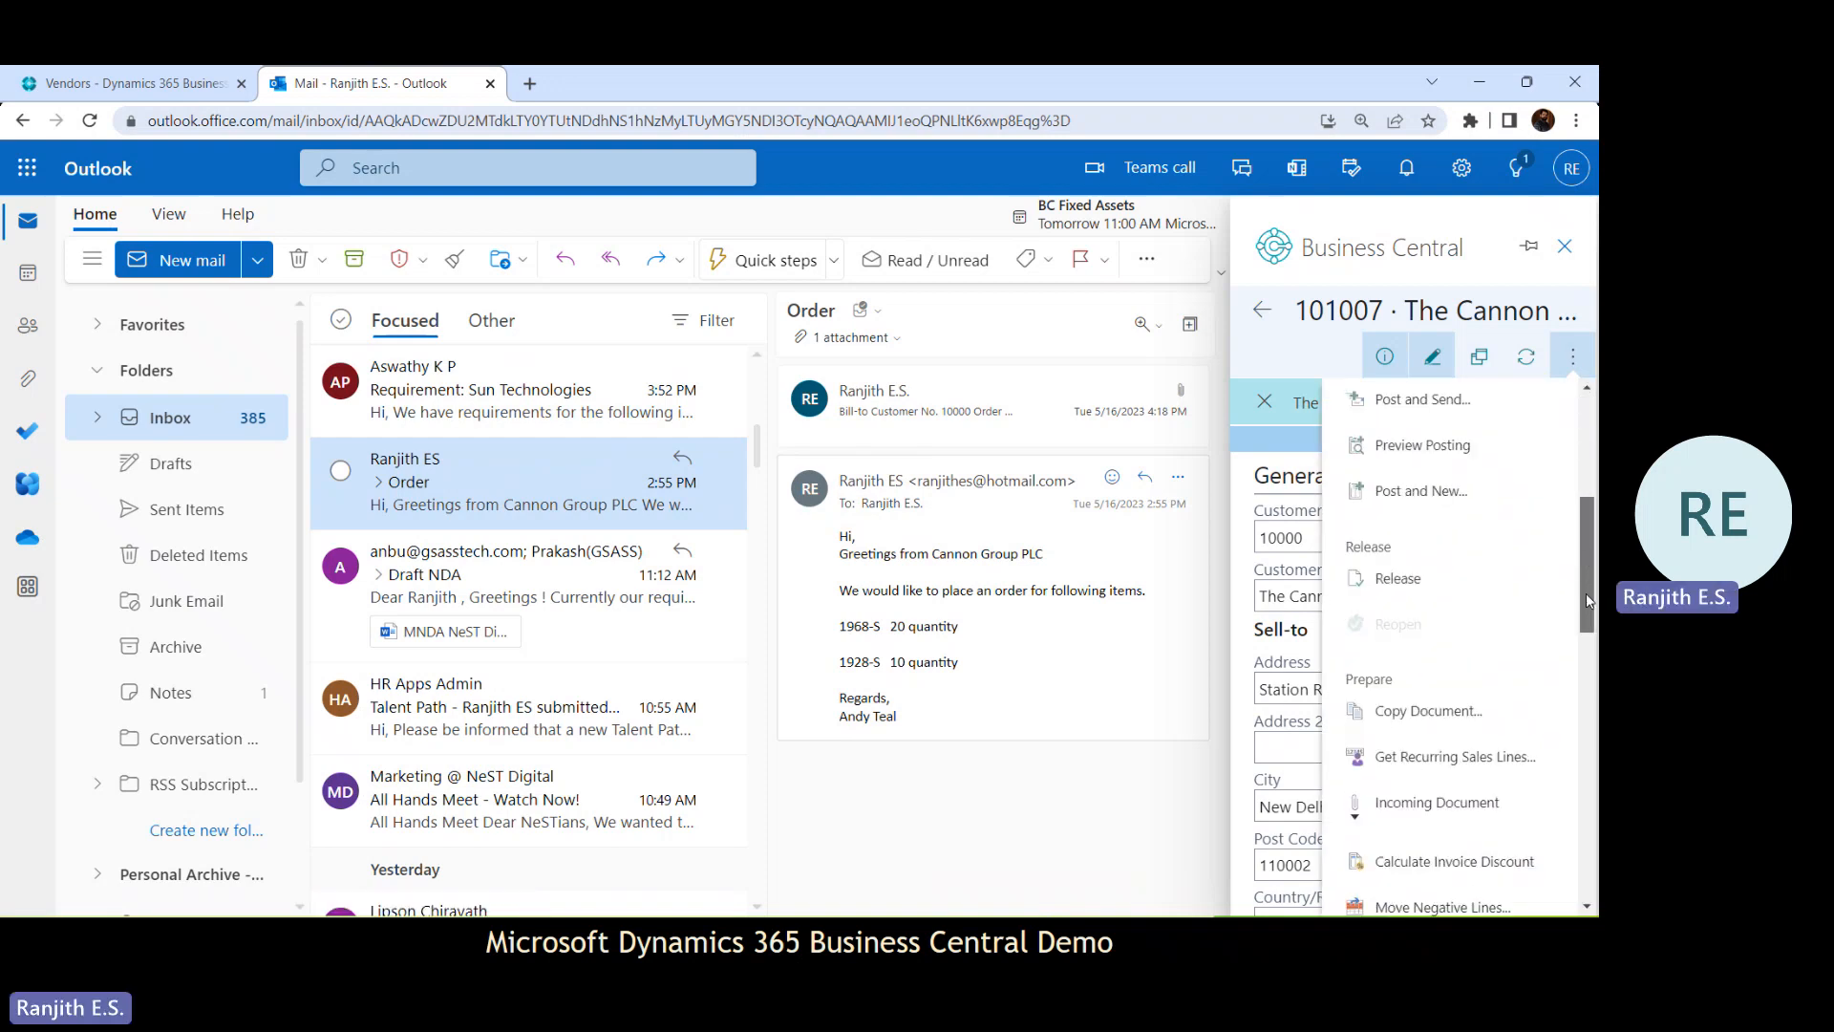
pyautogui.click(1392, 579)
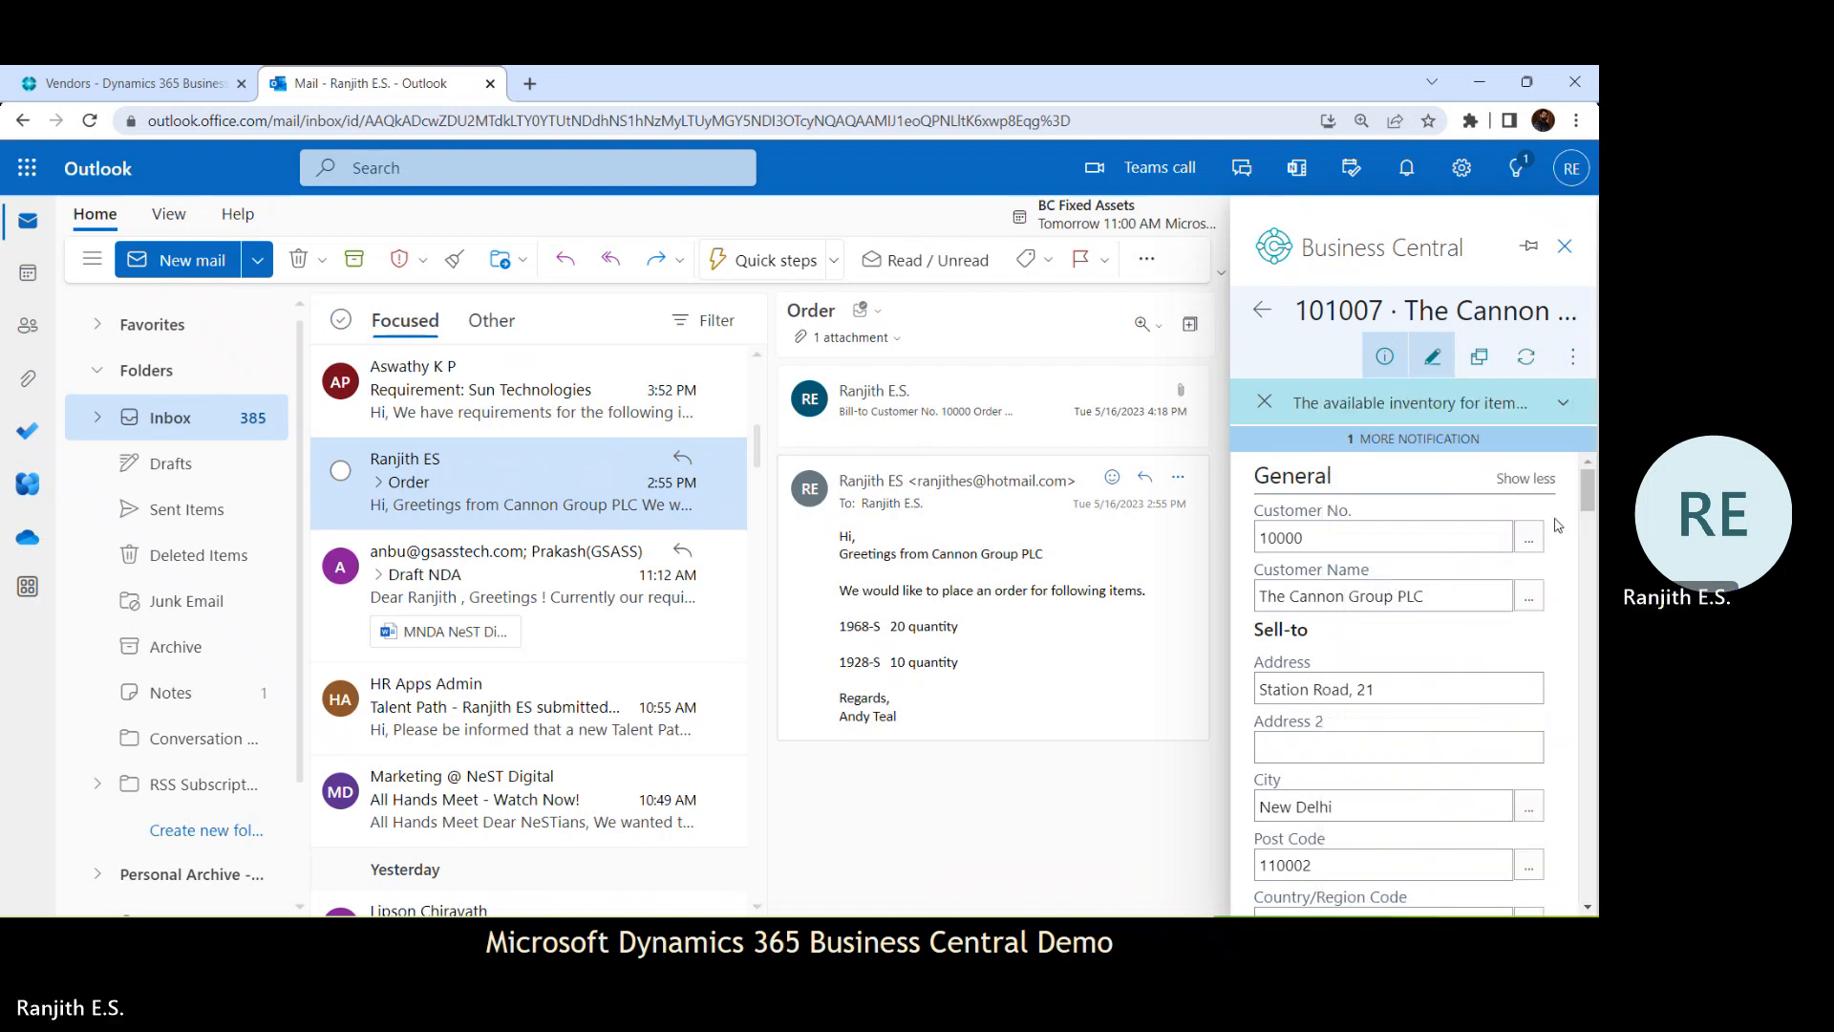
pyautogui.rightClick(1590, 552)
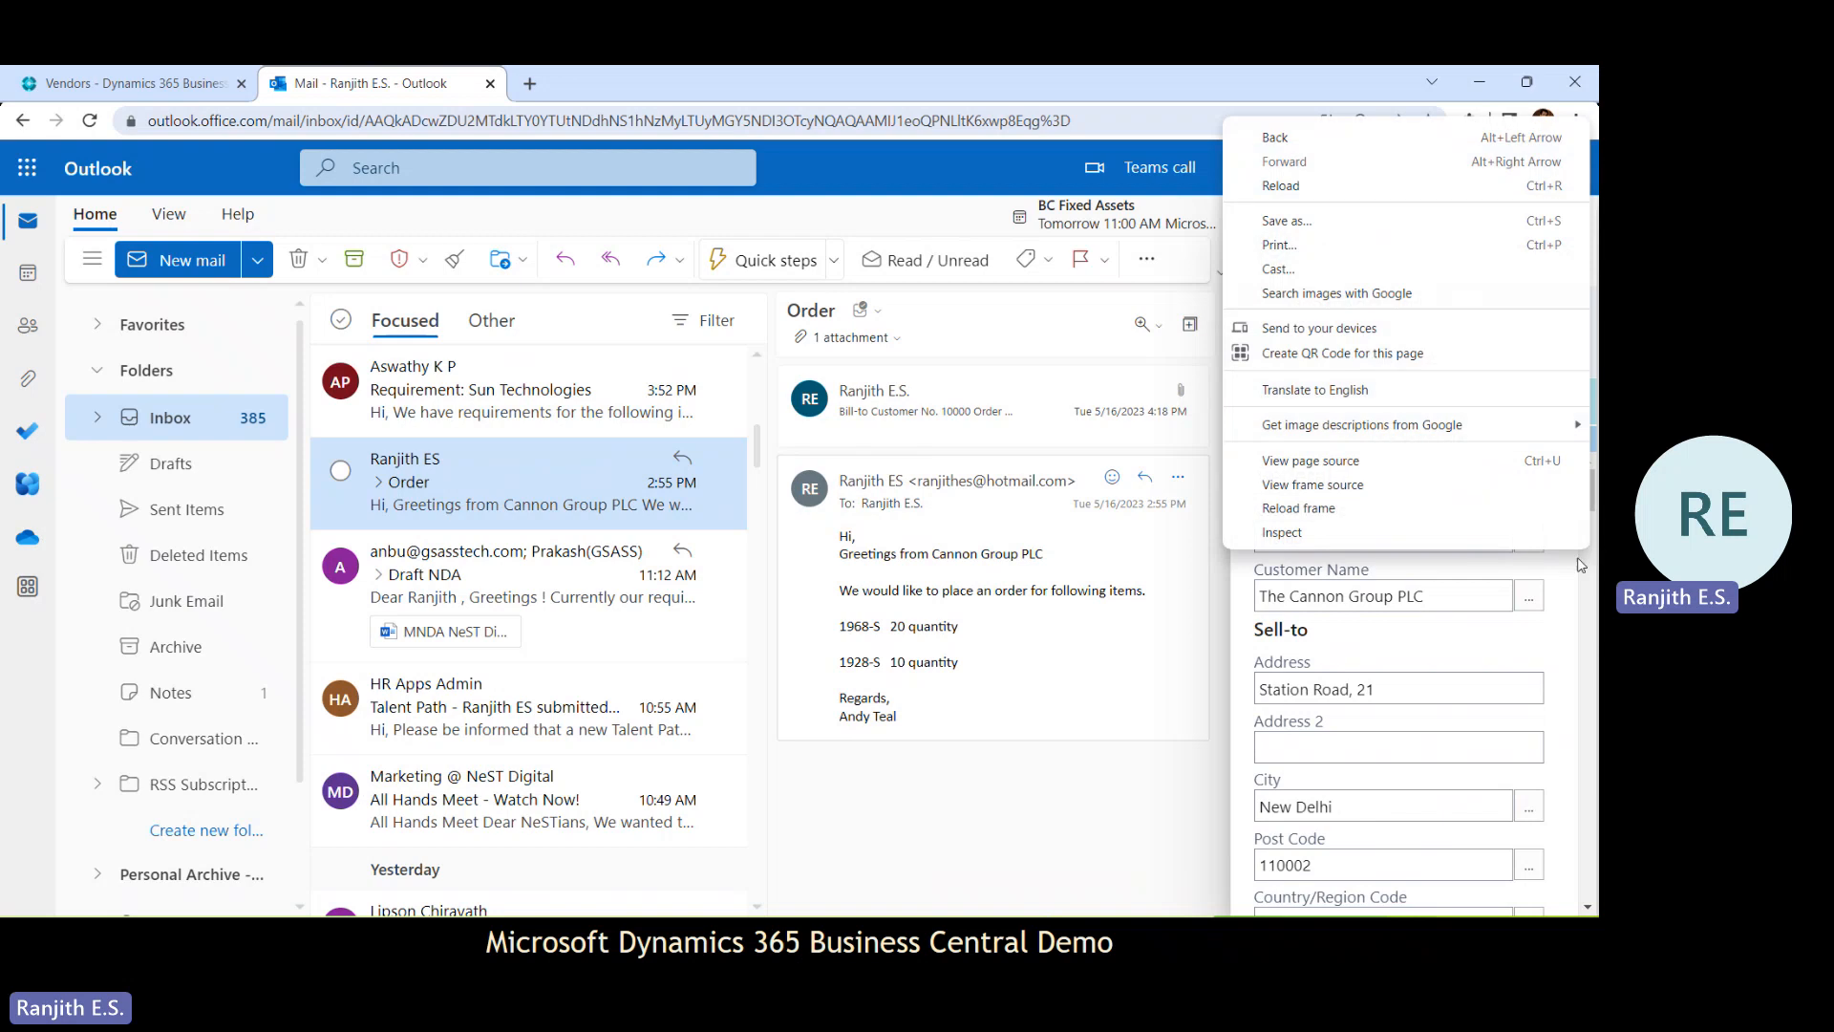
pyautogui.click(1585, 577)
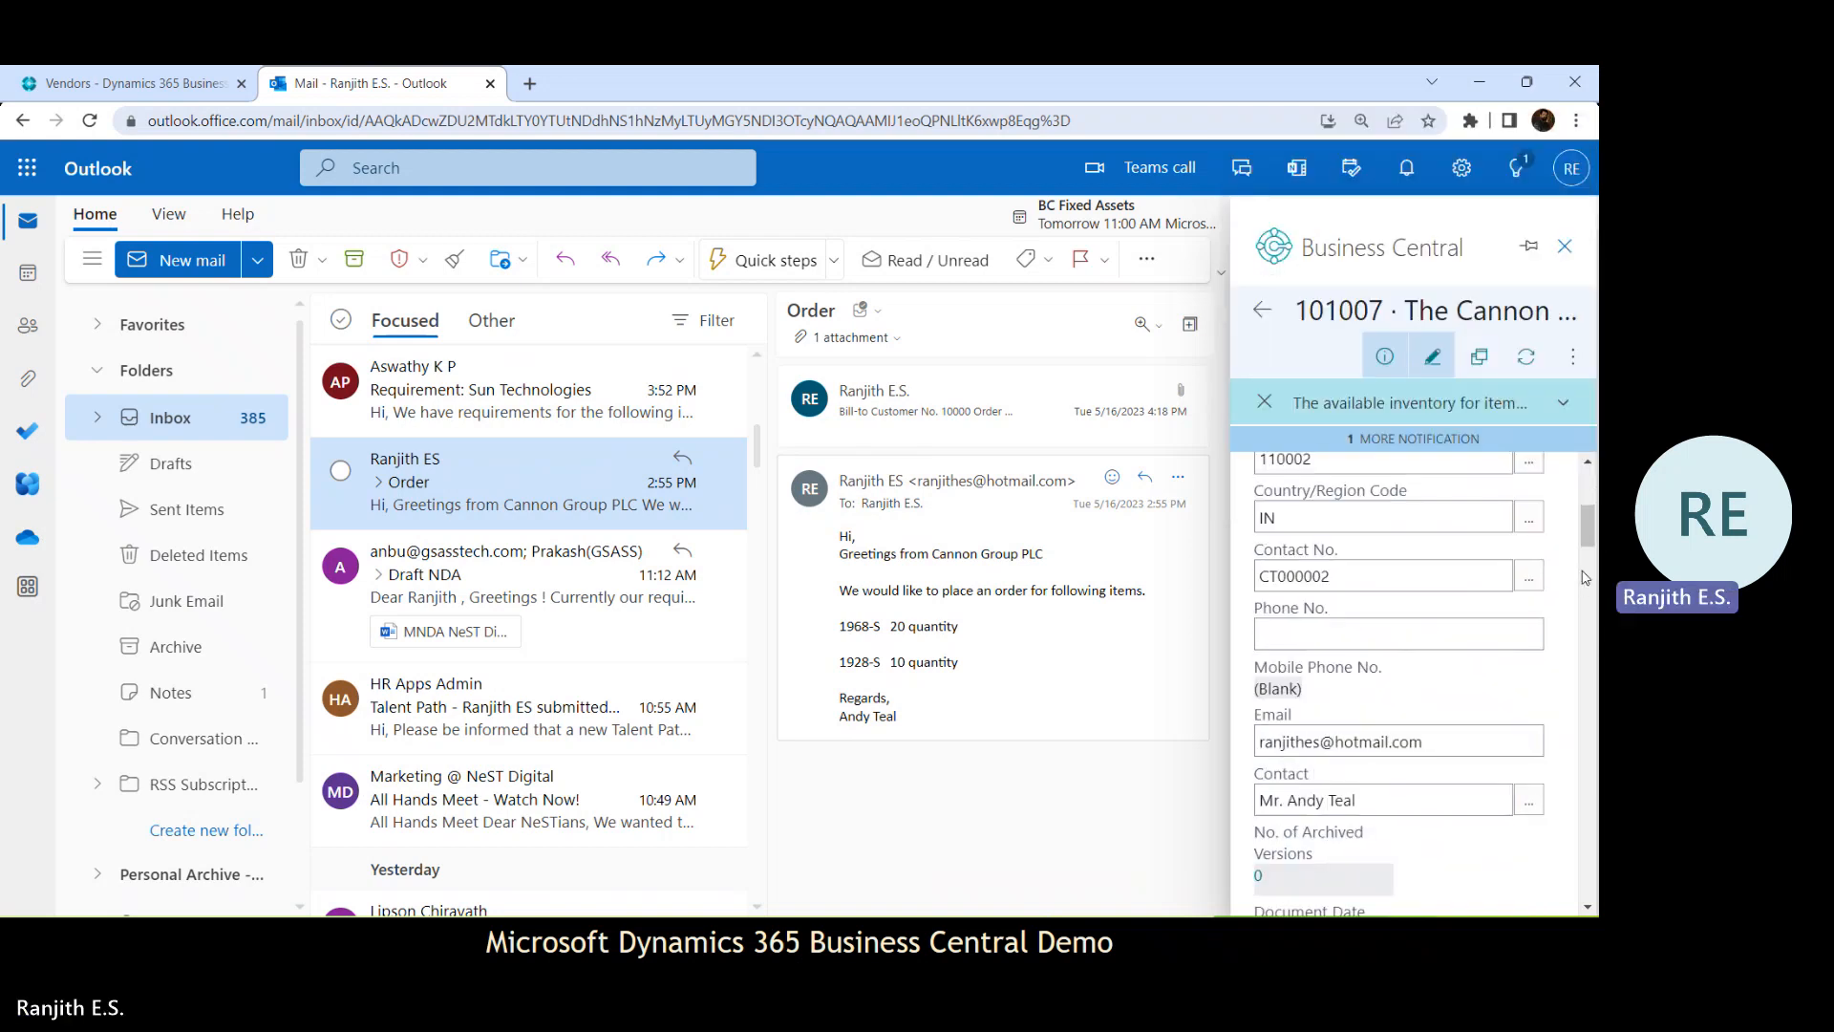
pyautogui.moveTo(1589, 562); pyautogui.dragTo(1591, 479)
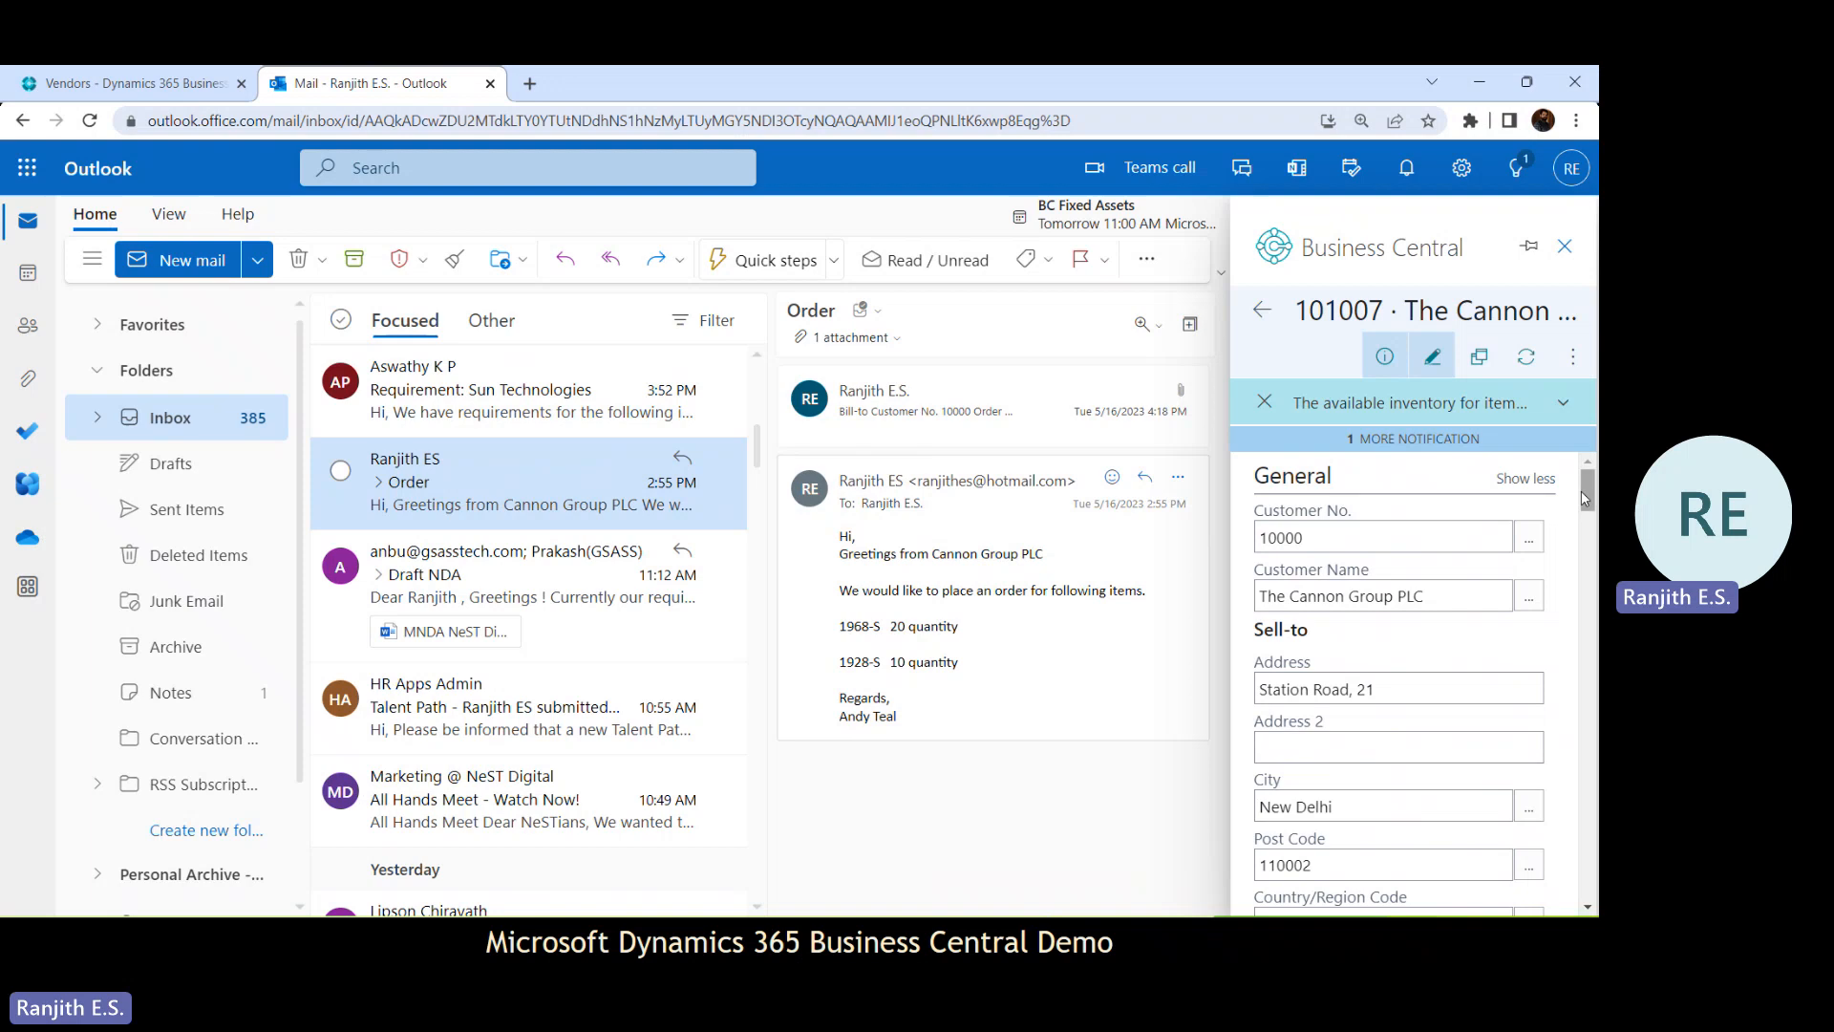
pyautogui.moveTo(1585, 492)
pyautogui.mouseDown()
pyautogui.moveTo(1593, 884)
pyautogui.moveTo(1589, 483)
pyautogui.mouseUp()
# Examine the actions available for the released order, including posting, reopening, printing or sending, and approval requests, without running any
pyautogui.click(1575, 357)
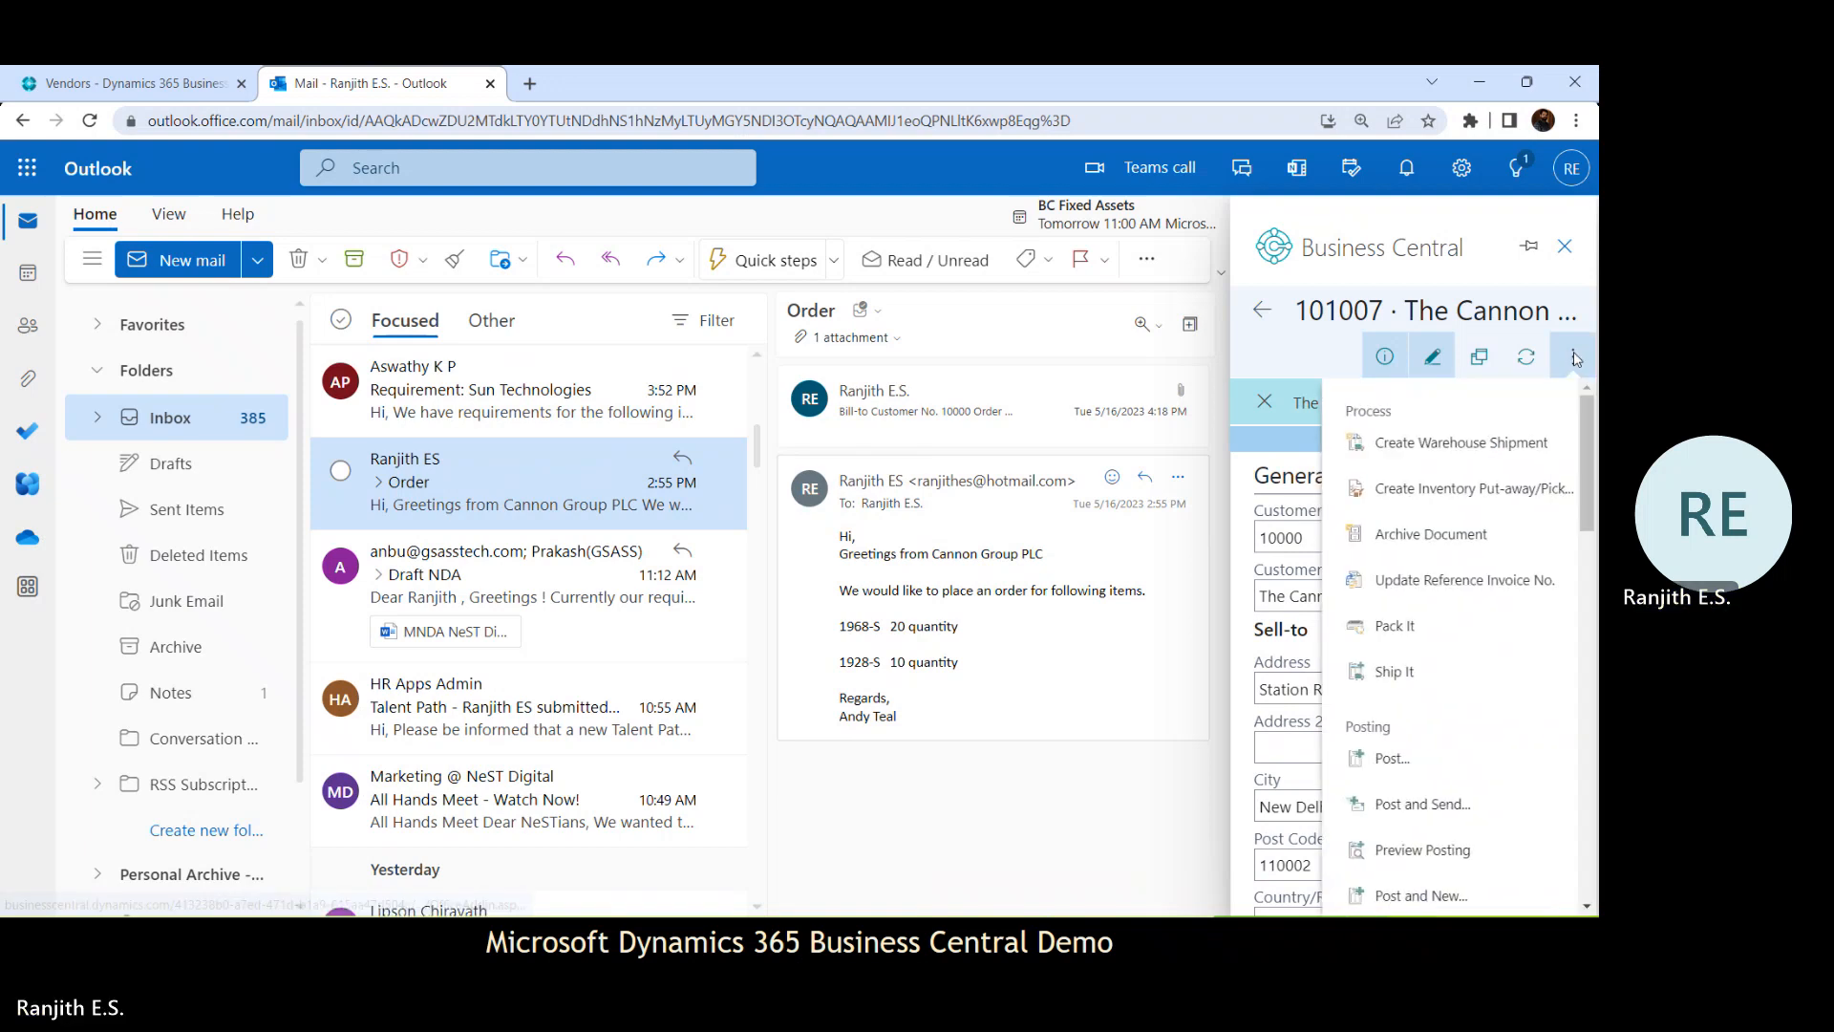
pyautogui.moveTo(1594, 467); pyautogui.dragTo(1595, 612)
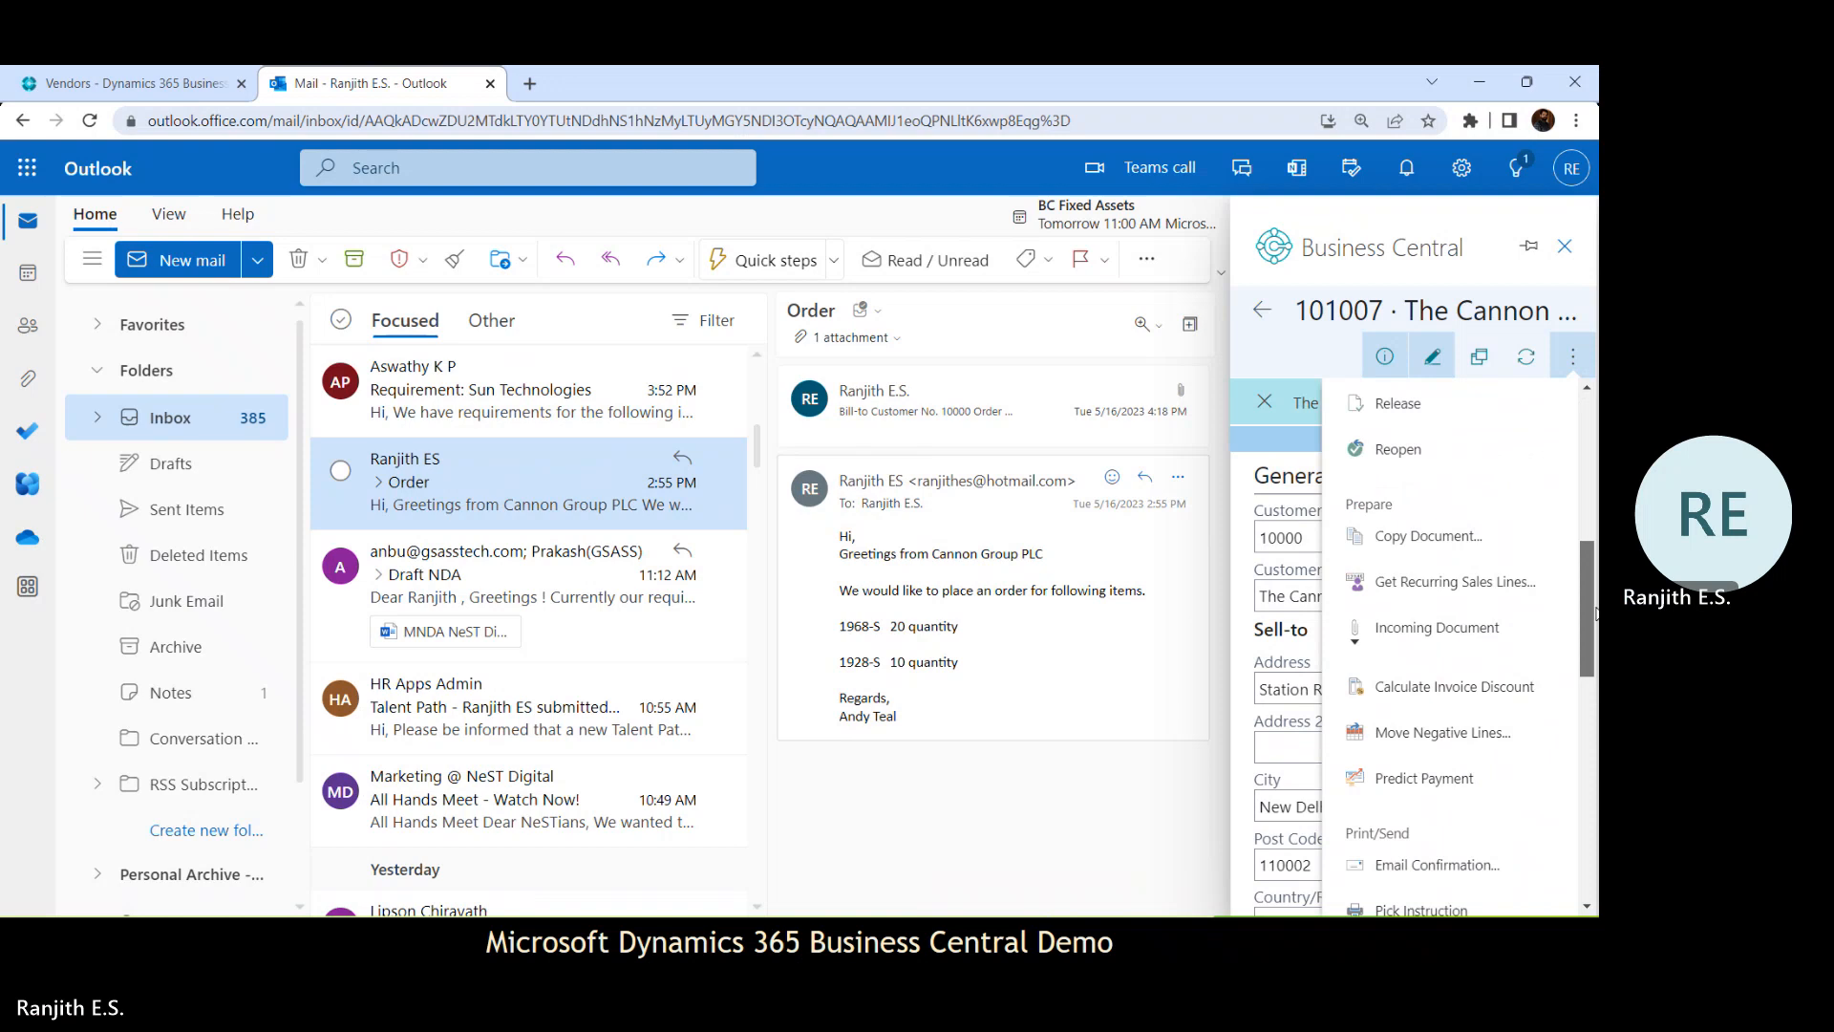
pyautogui.scroll(3, 1585, 597)
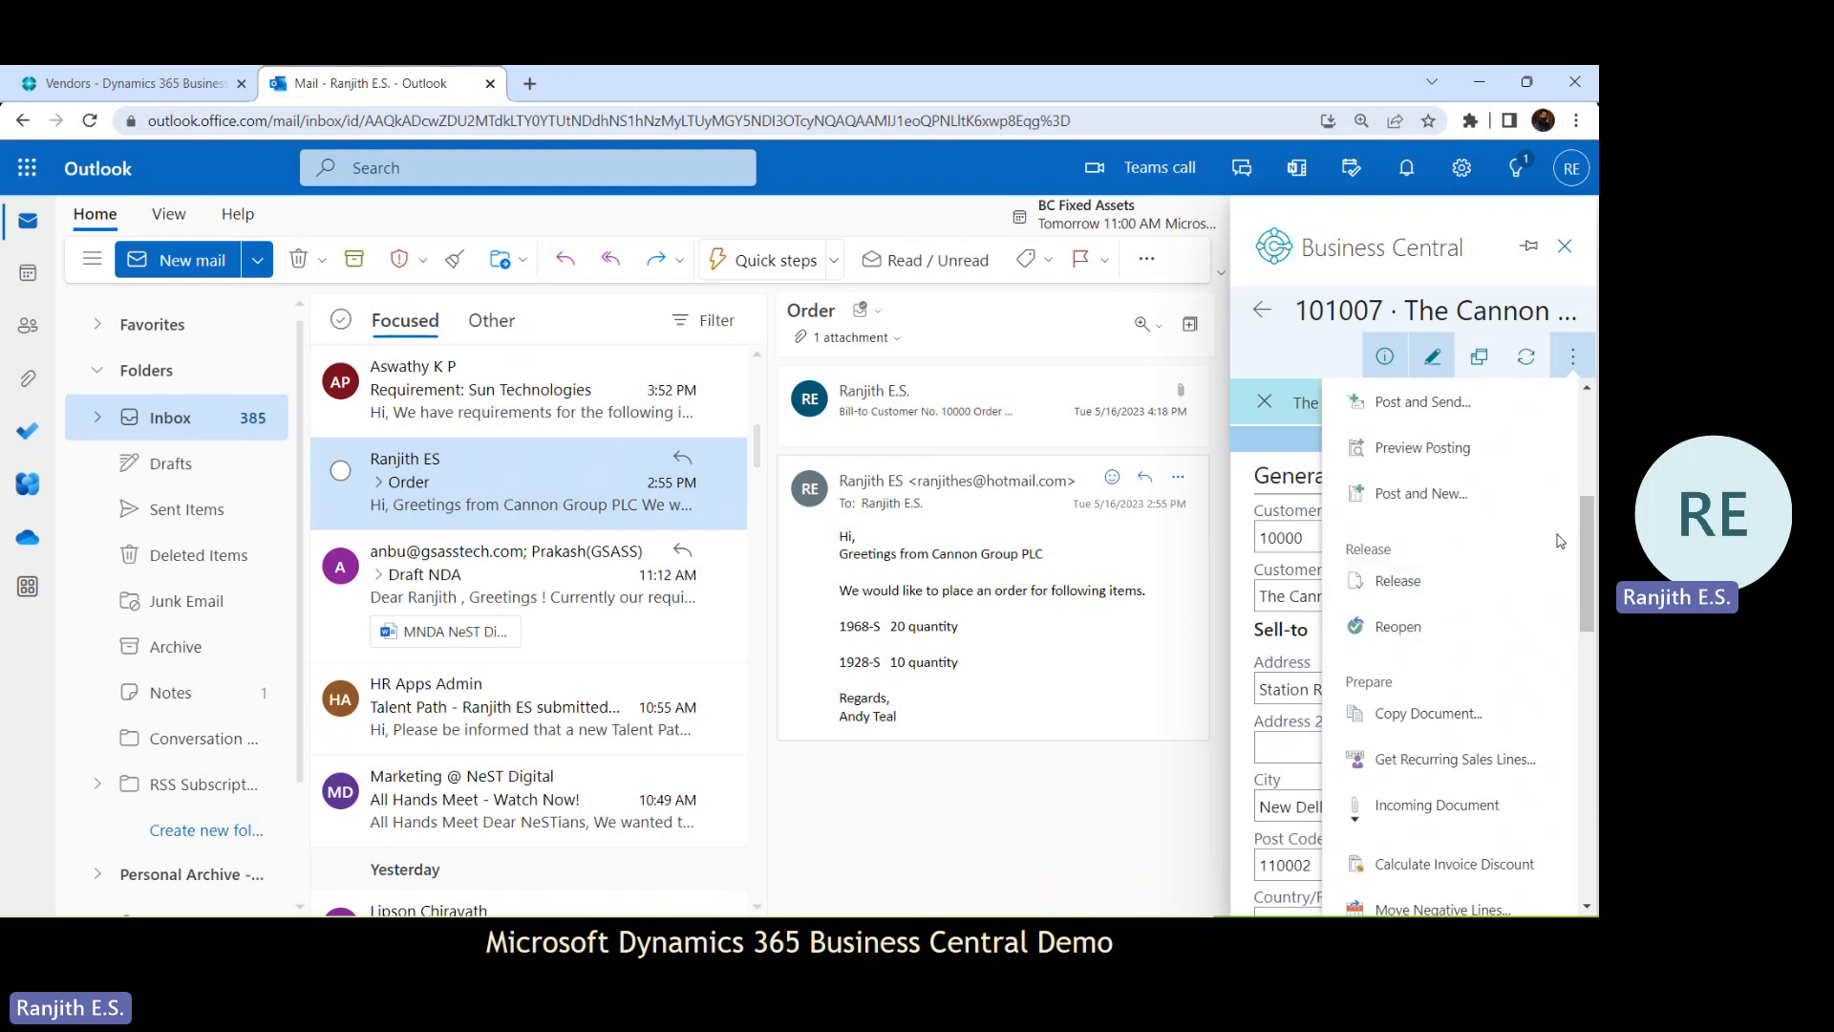
pyautogui.moveTo(1592, 543); pyautogui.dragTo(1565, 473)
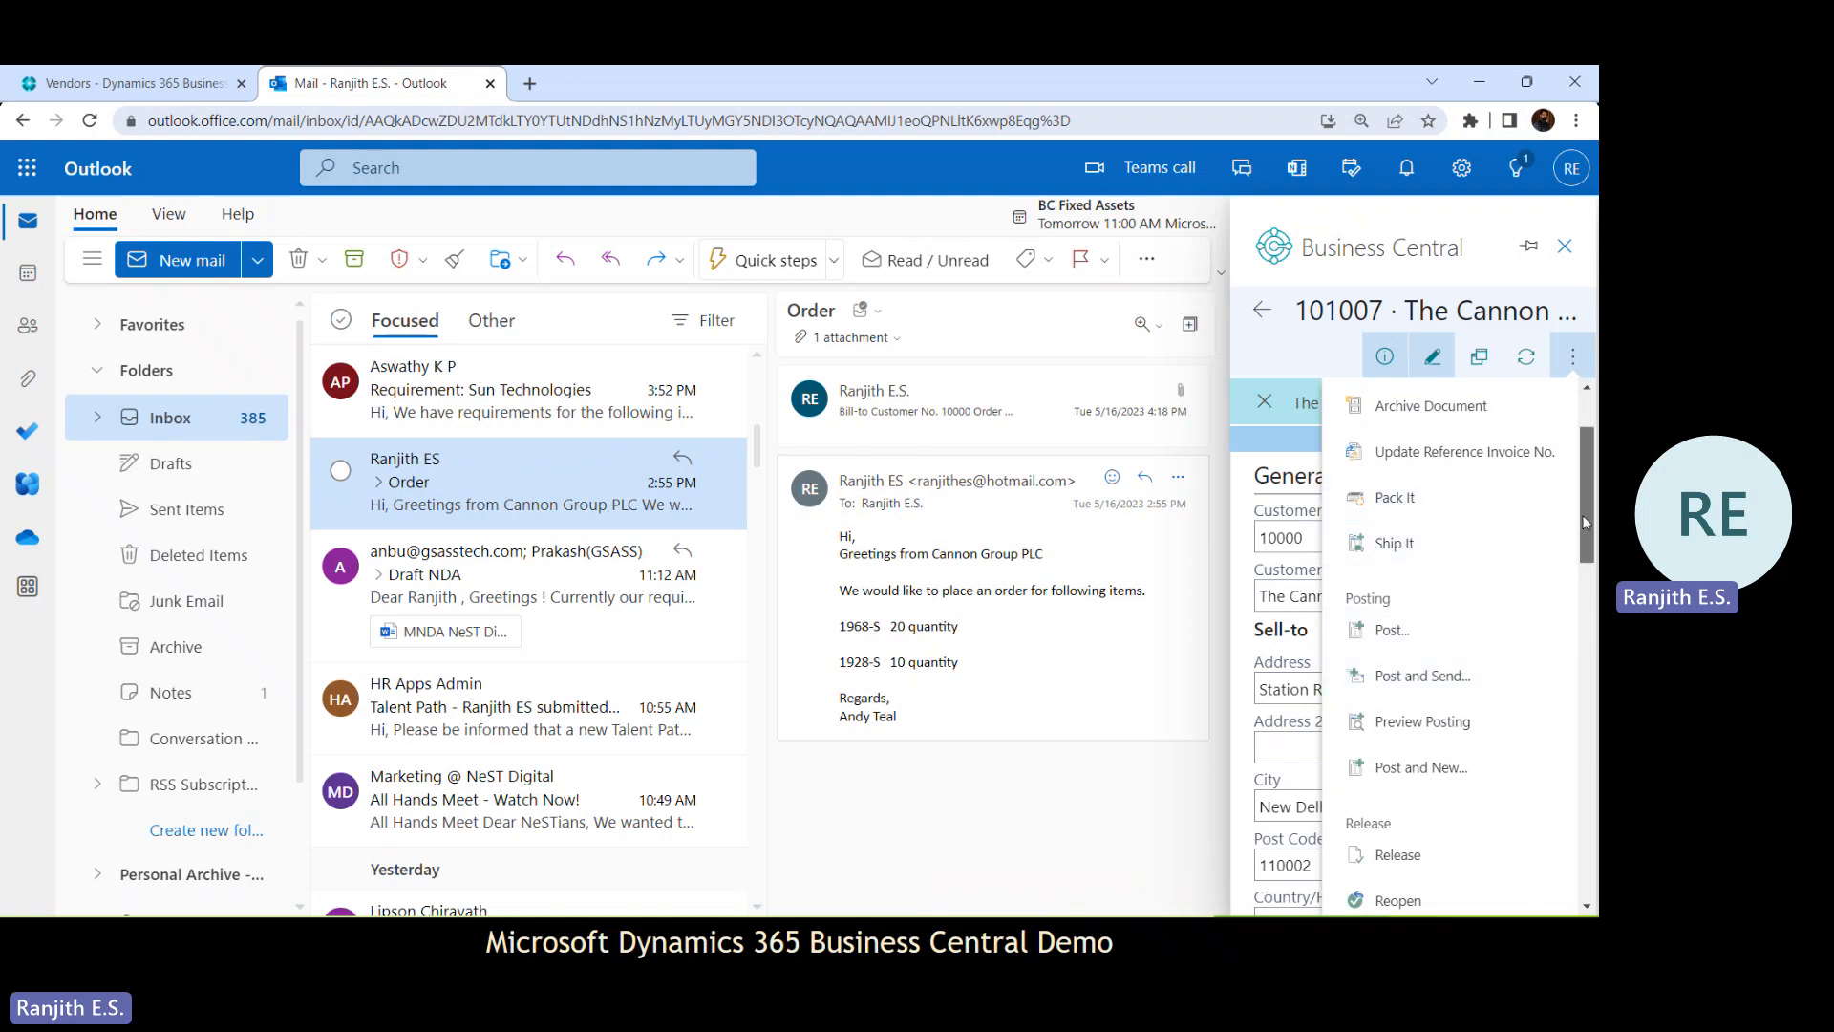
pyautogui.moveTo(1583, 516); pyautogui.dragTo(1579, 546)
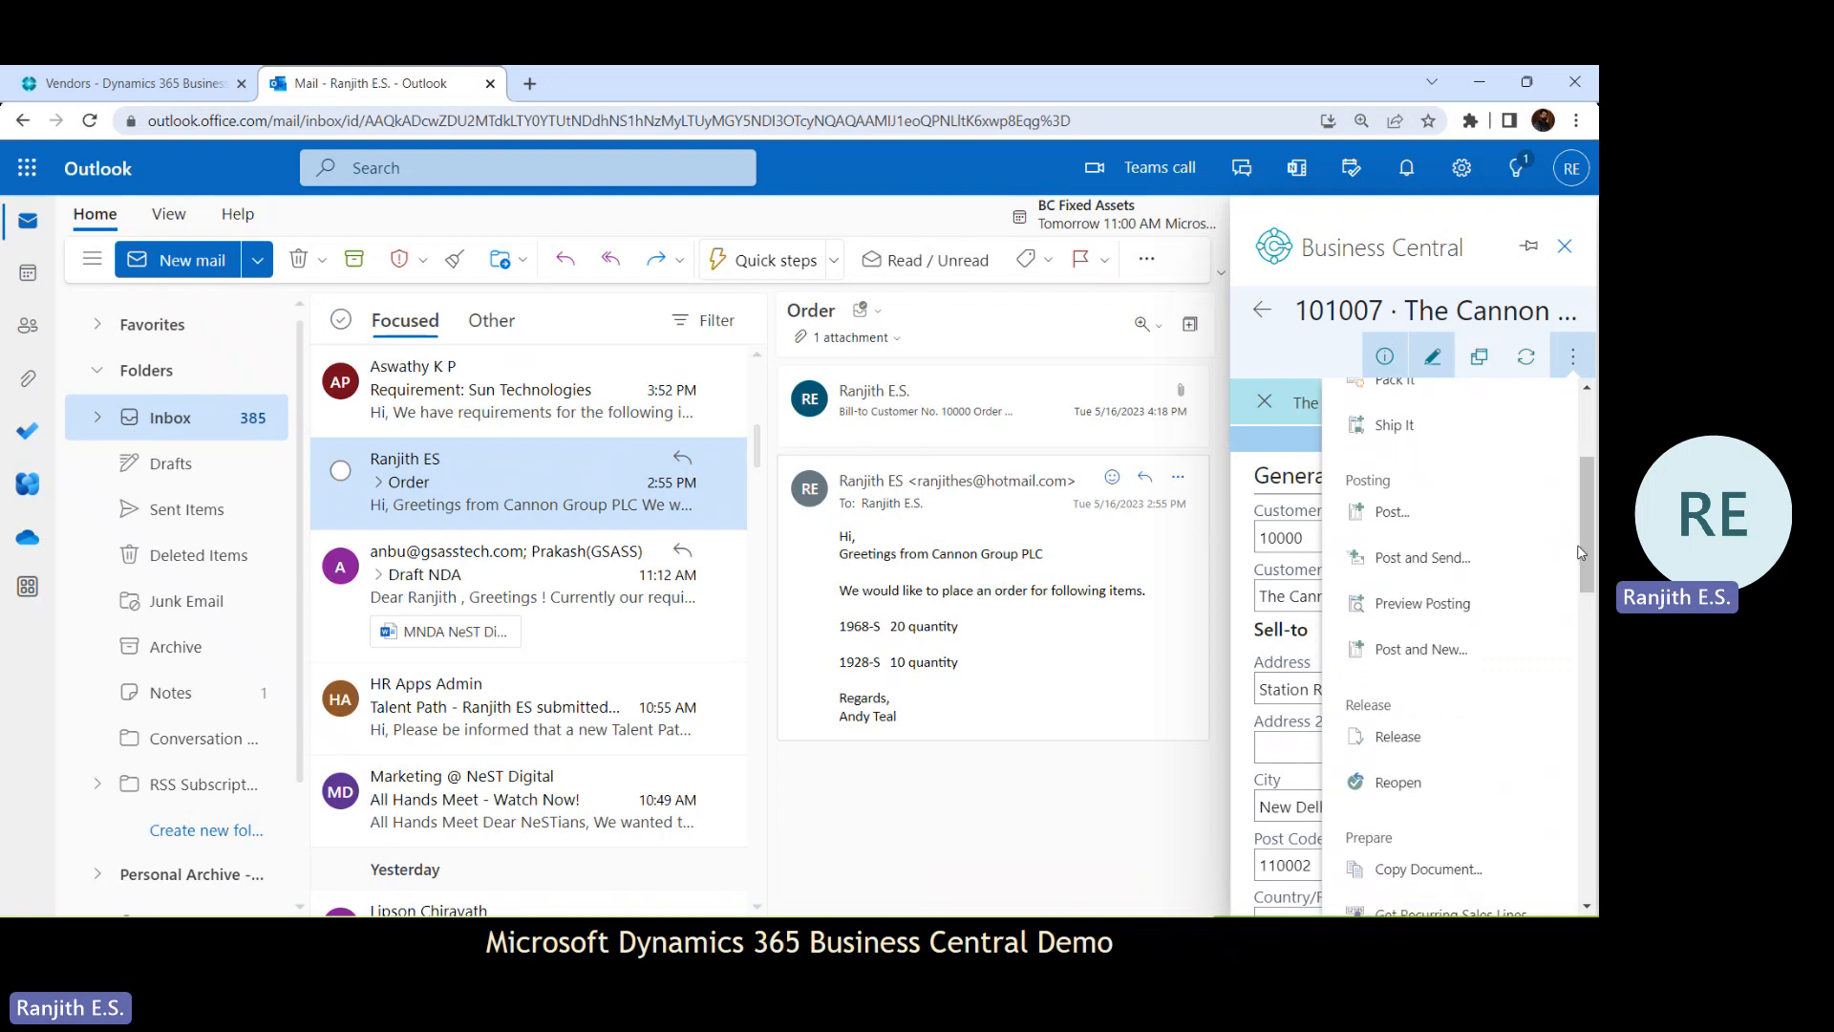
pyautogui.moveTo(1584, 560); pyautogui.dragTo(1578, 650)
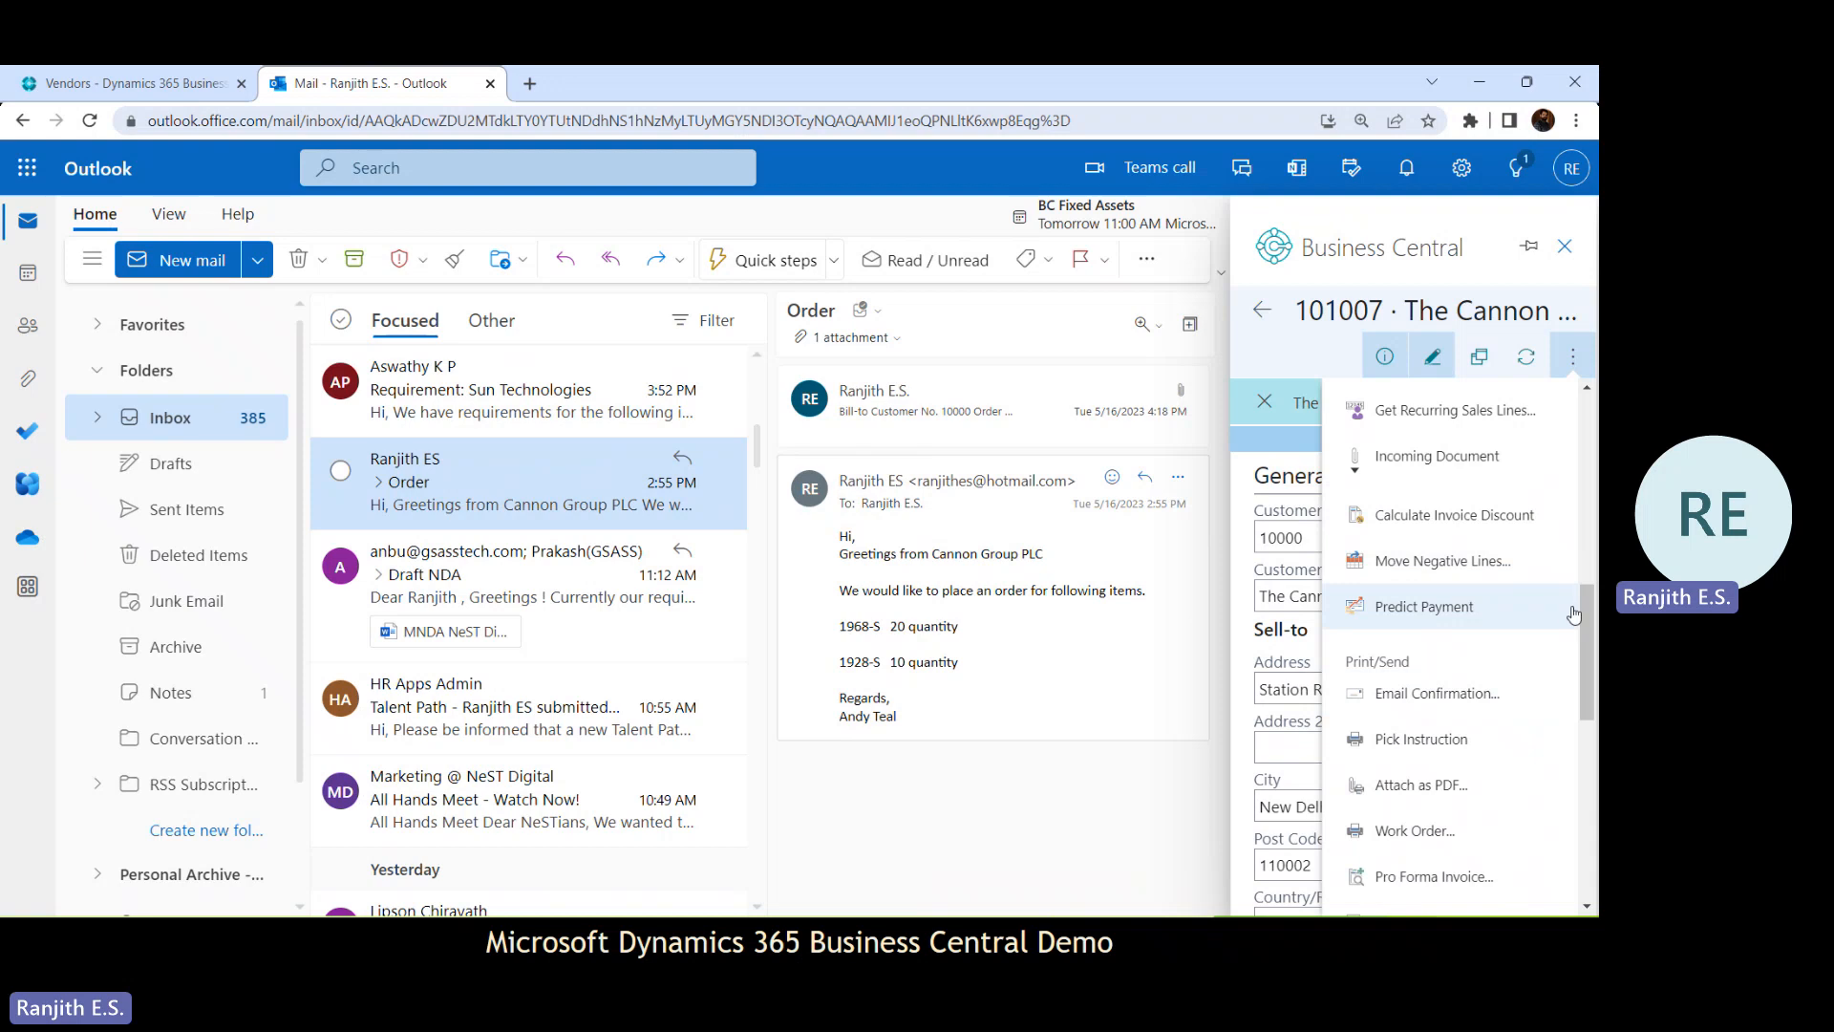
pyautogui.moveTo(1585, 634); pyautogui.dragTo(1564, 728)
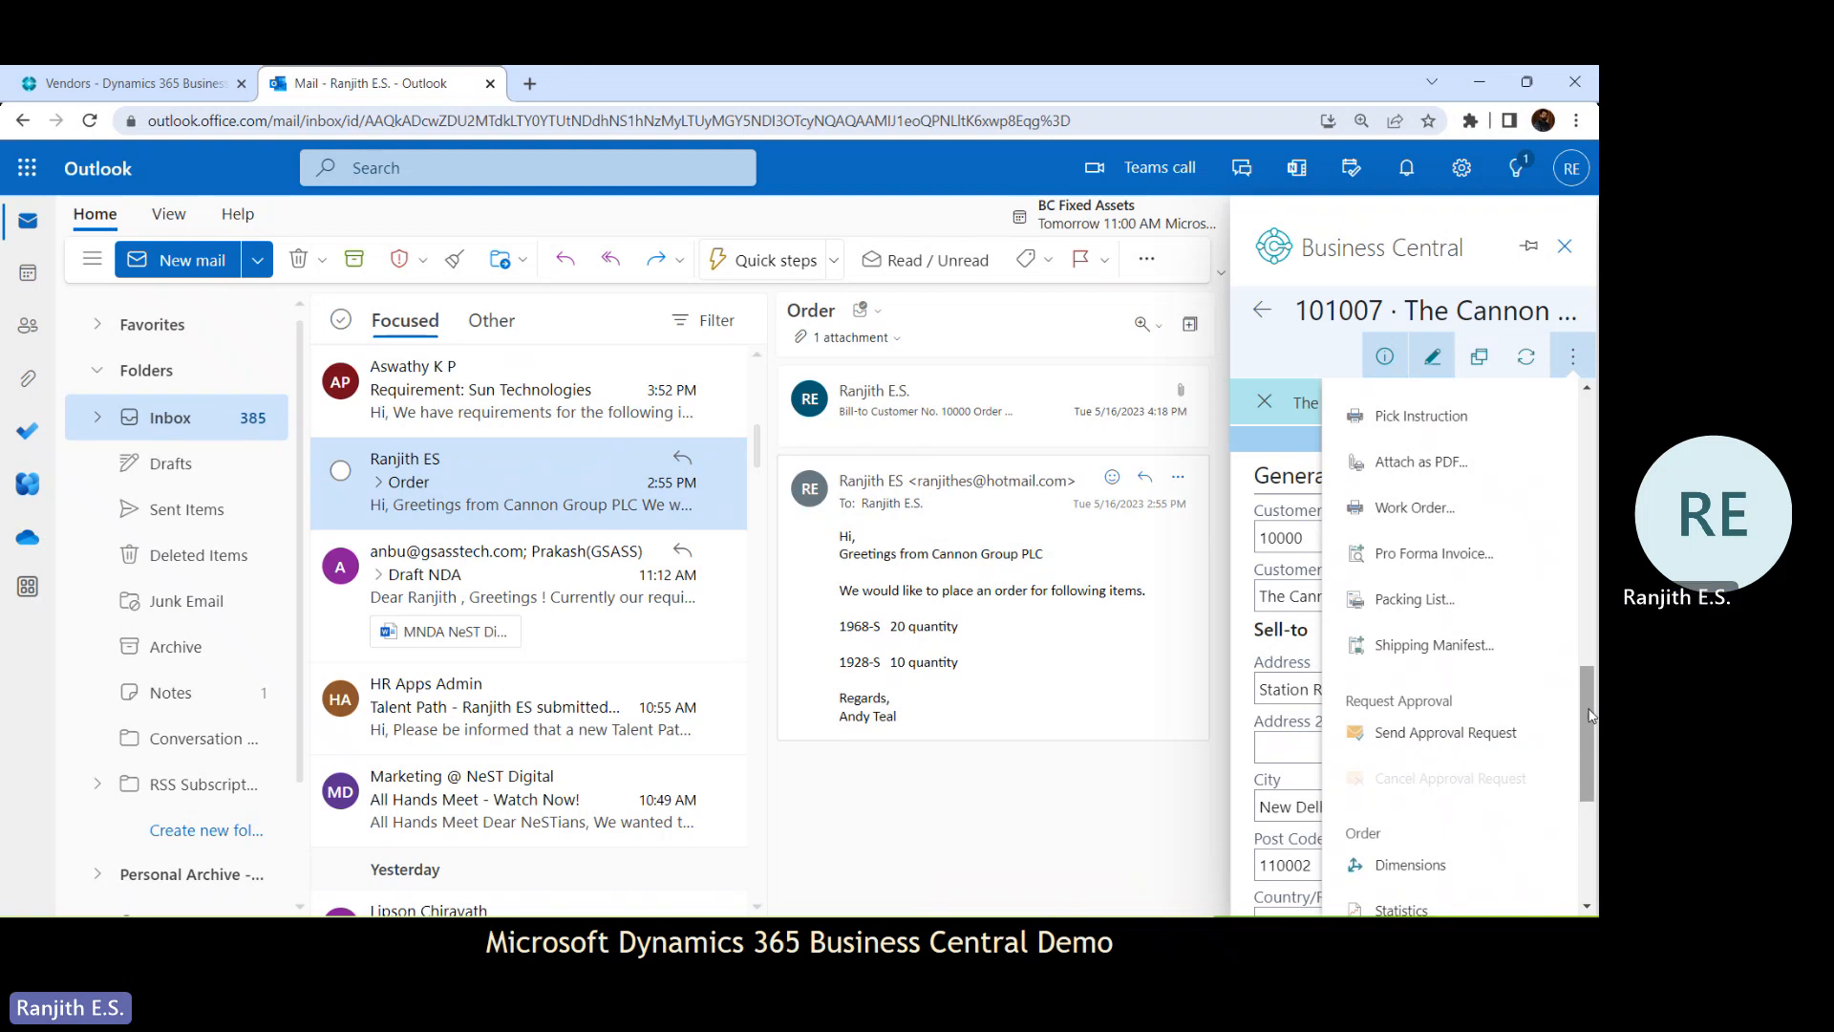
pyautogui.moveTo(1583, 711); pyautogui.dragTo(1582, 644)
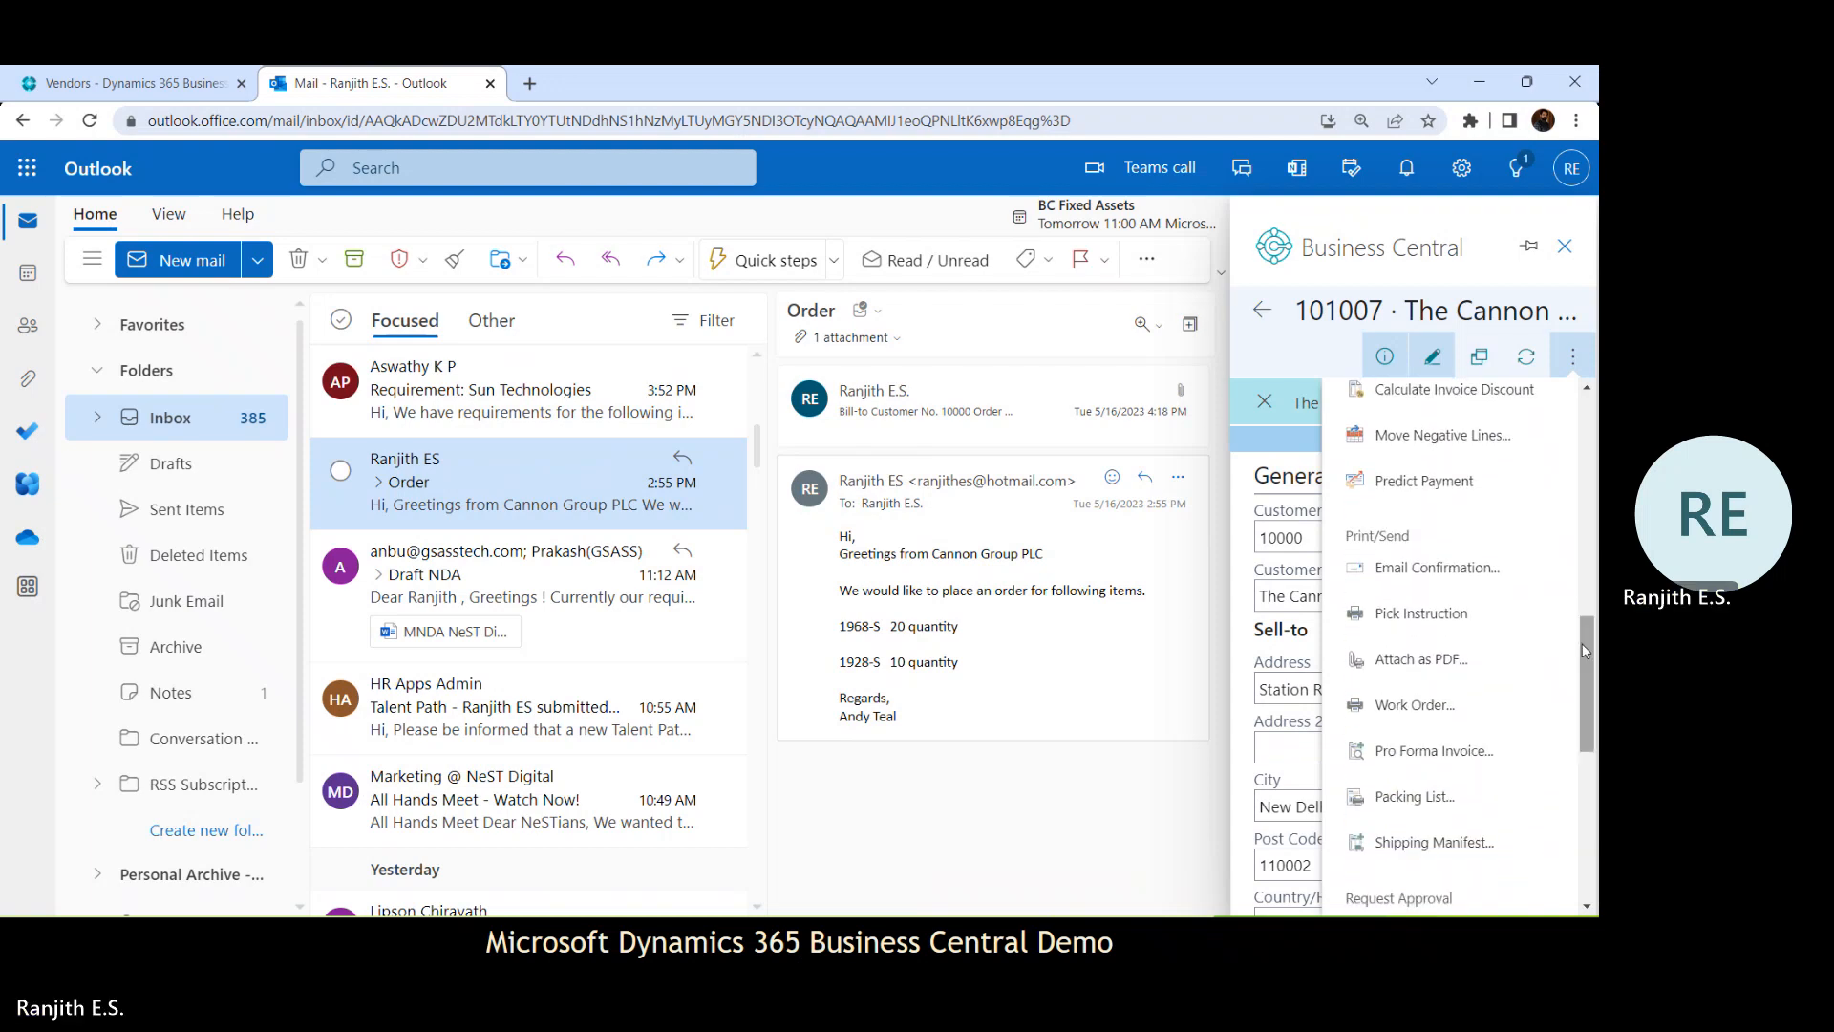
# Generate the email confirmation for the released sales order and enlarge the draft reply to check its recipient and message
pyautogui.click(1417, 569)
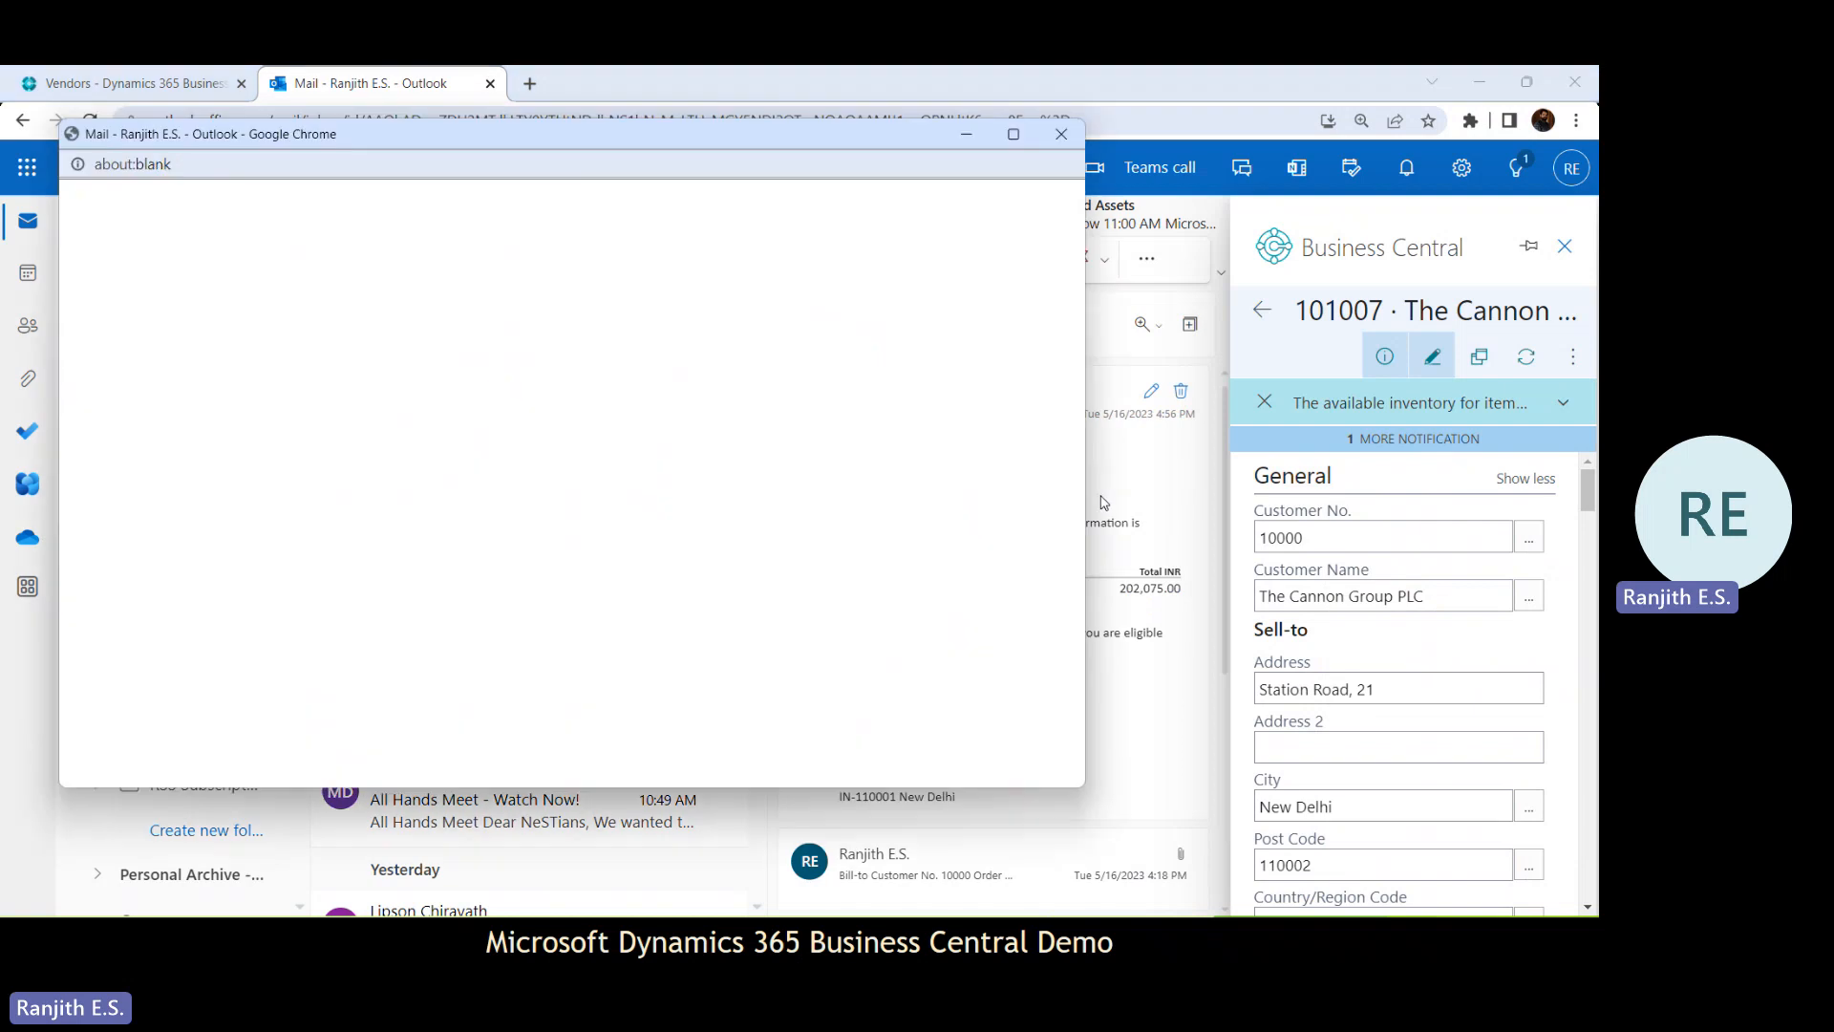
pyautogui.click(1013, 134)
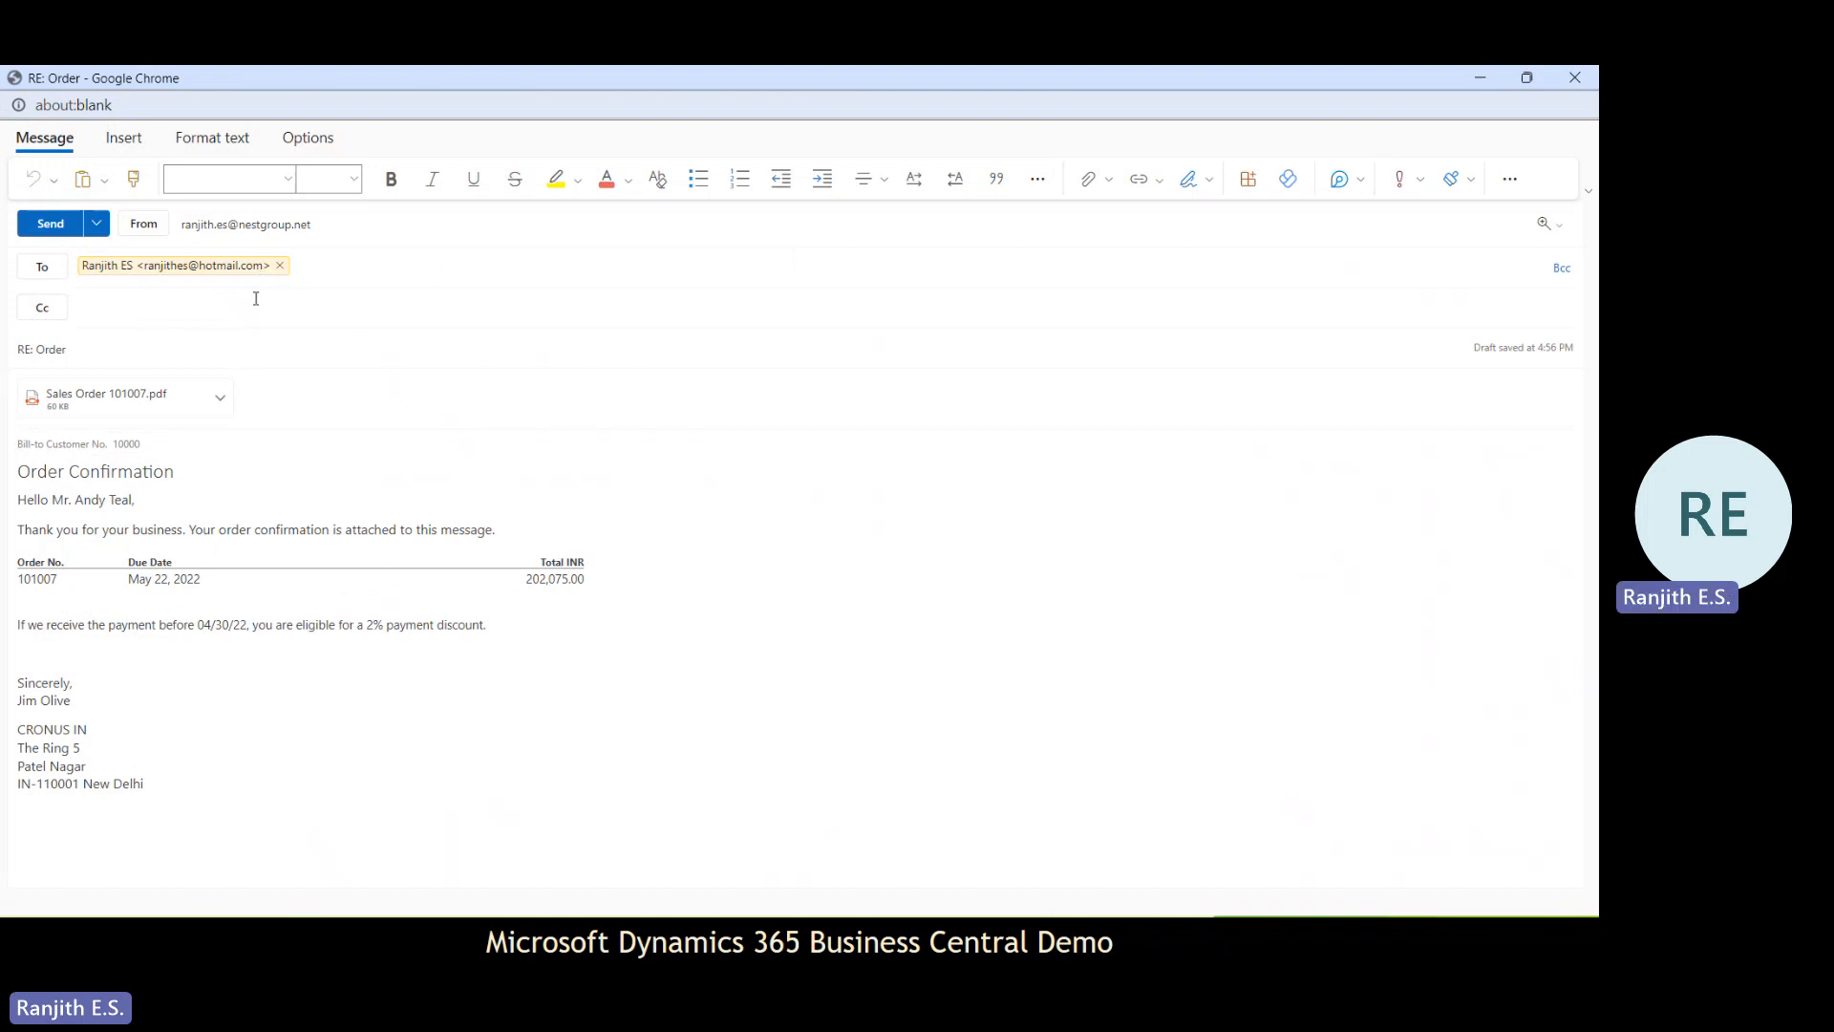
pyautogui.click(414, 258)
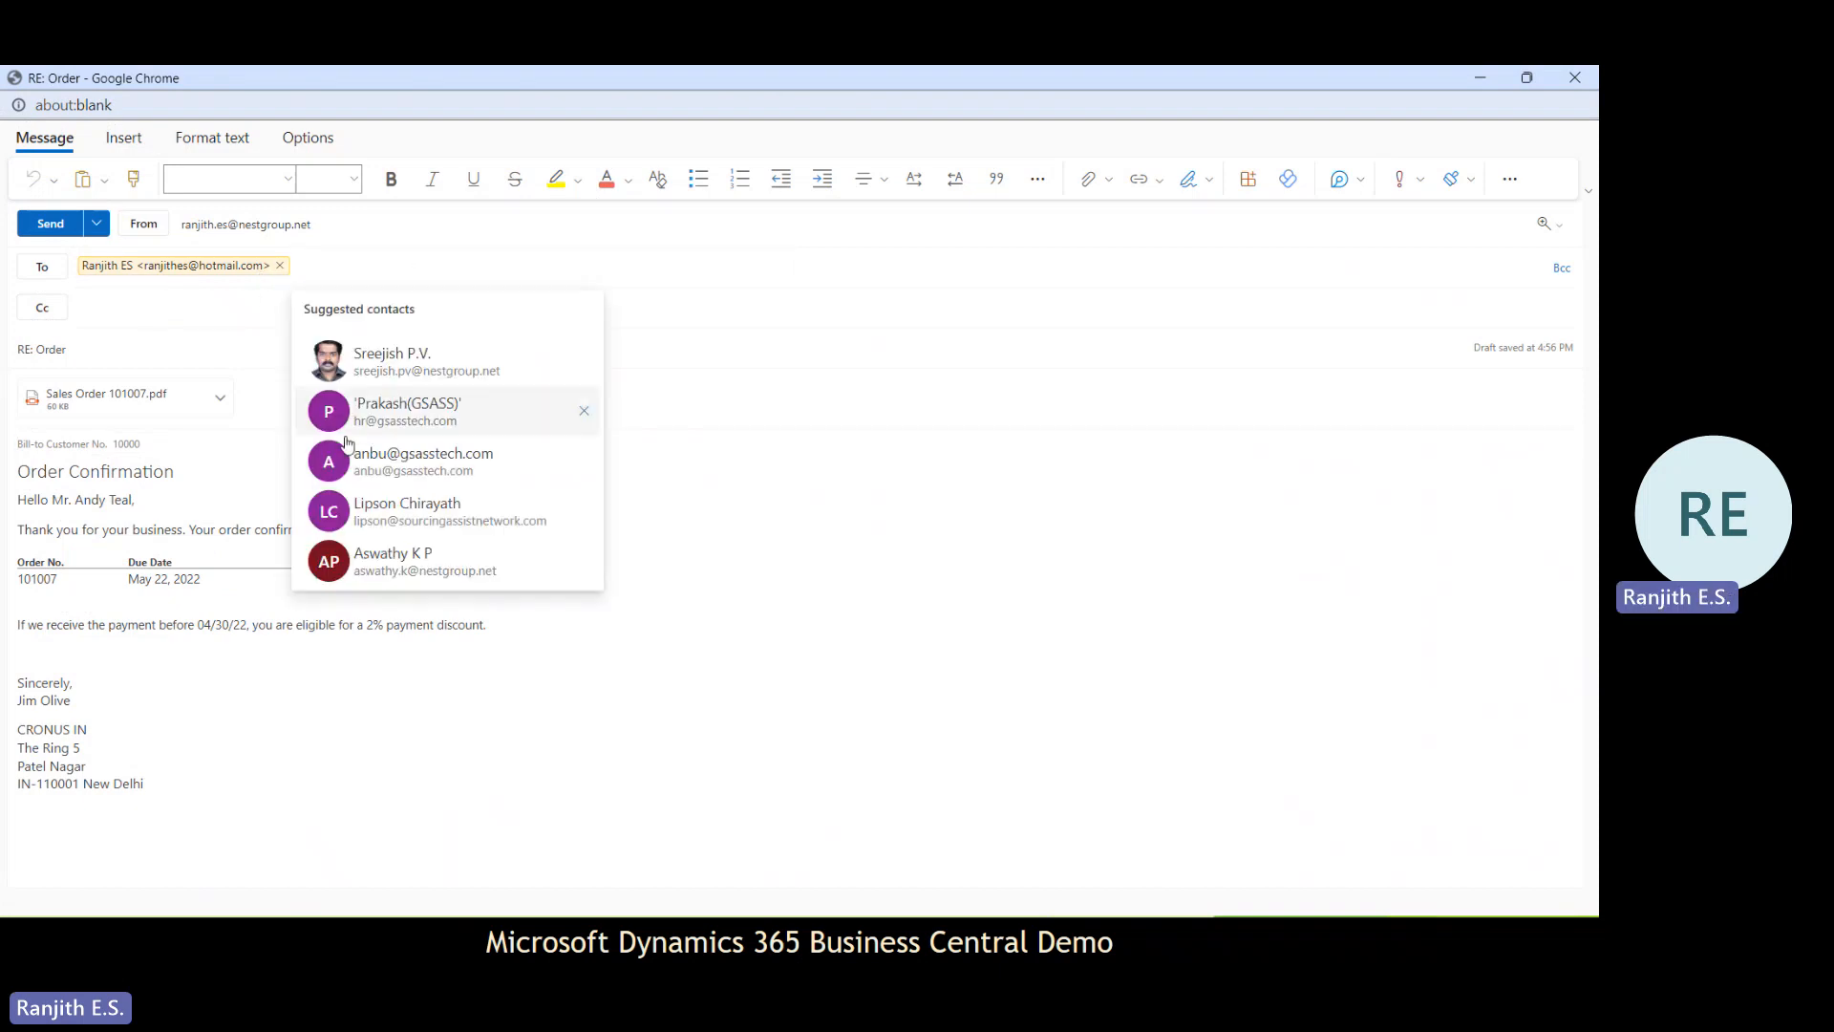
pyautogui.click(772, 542)
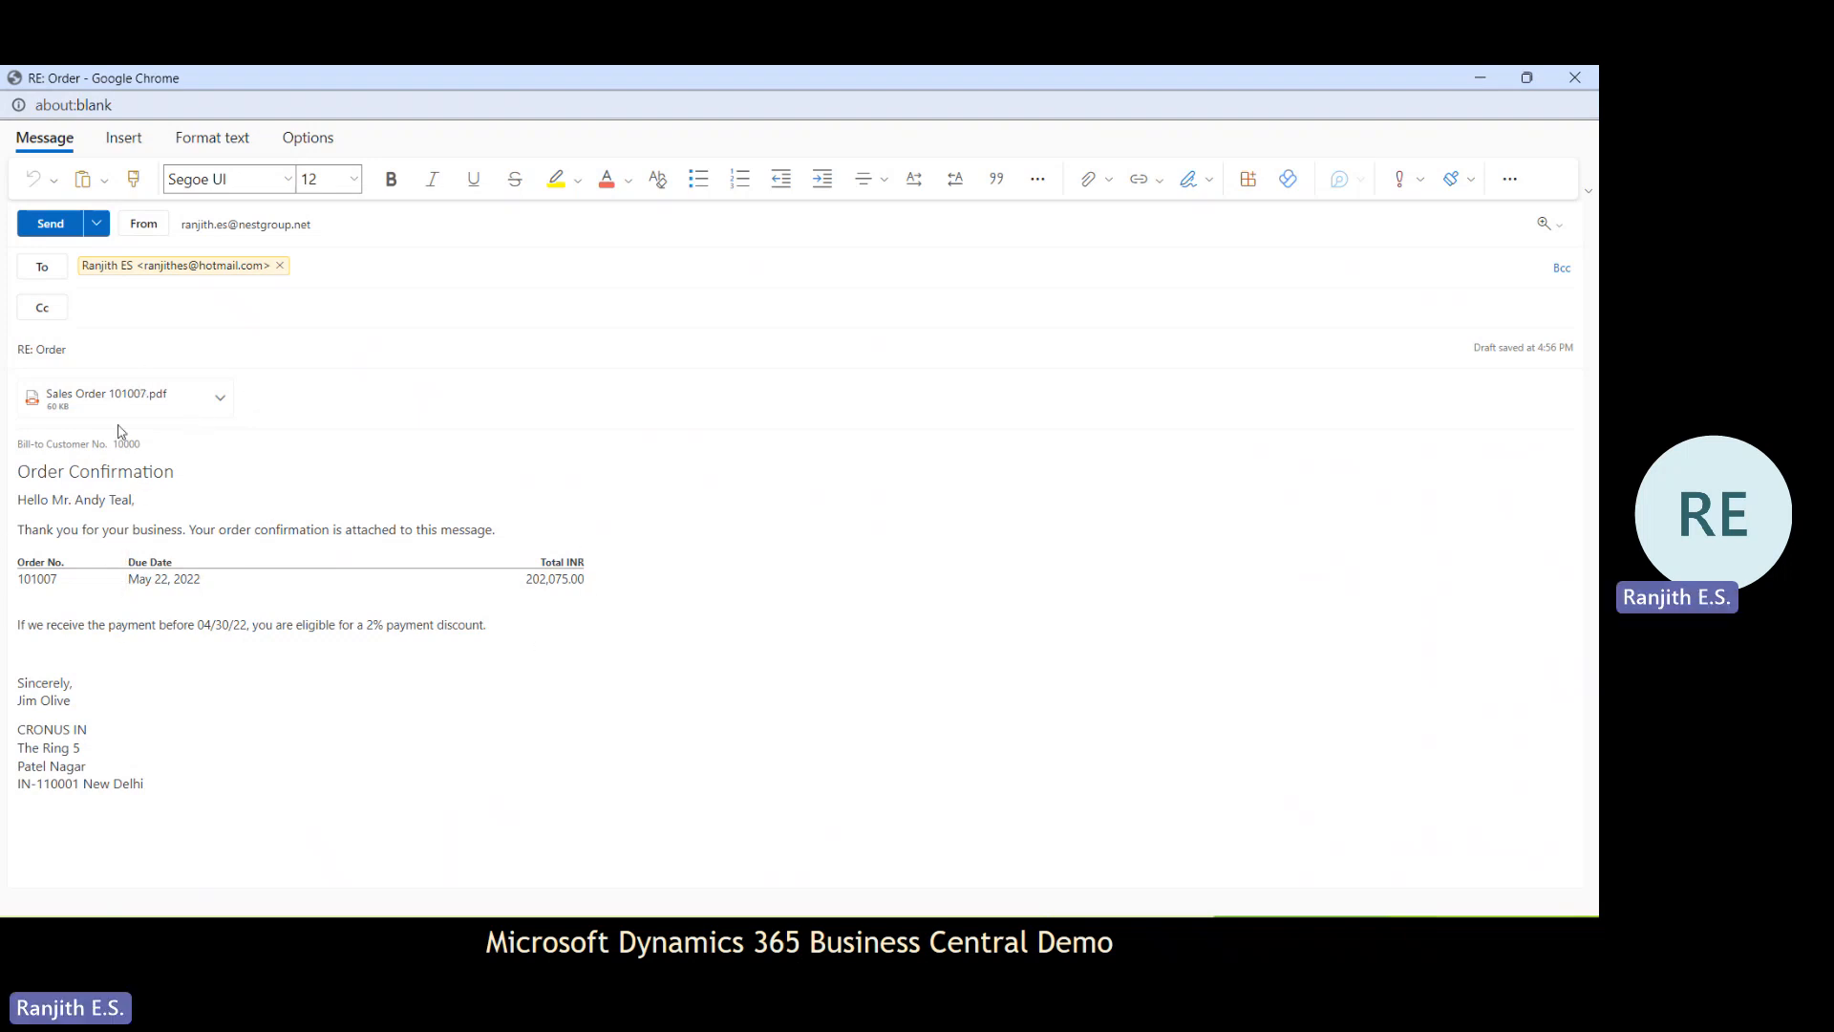
# Preview the sales order PDF attached to the draft, review its order lines and totals, and close the preview
pyautogui.click(90, 393)
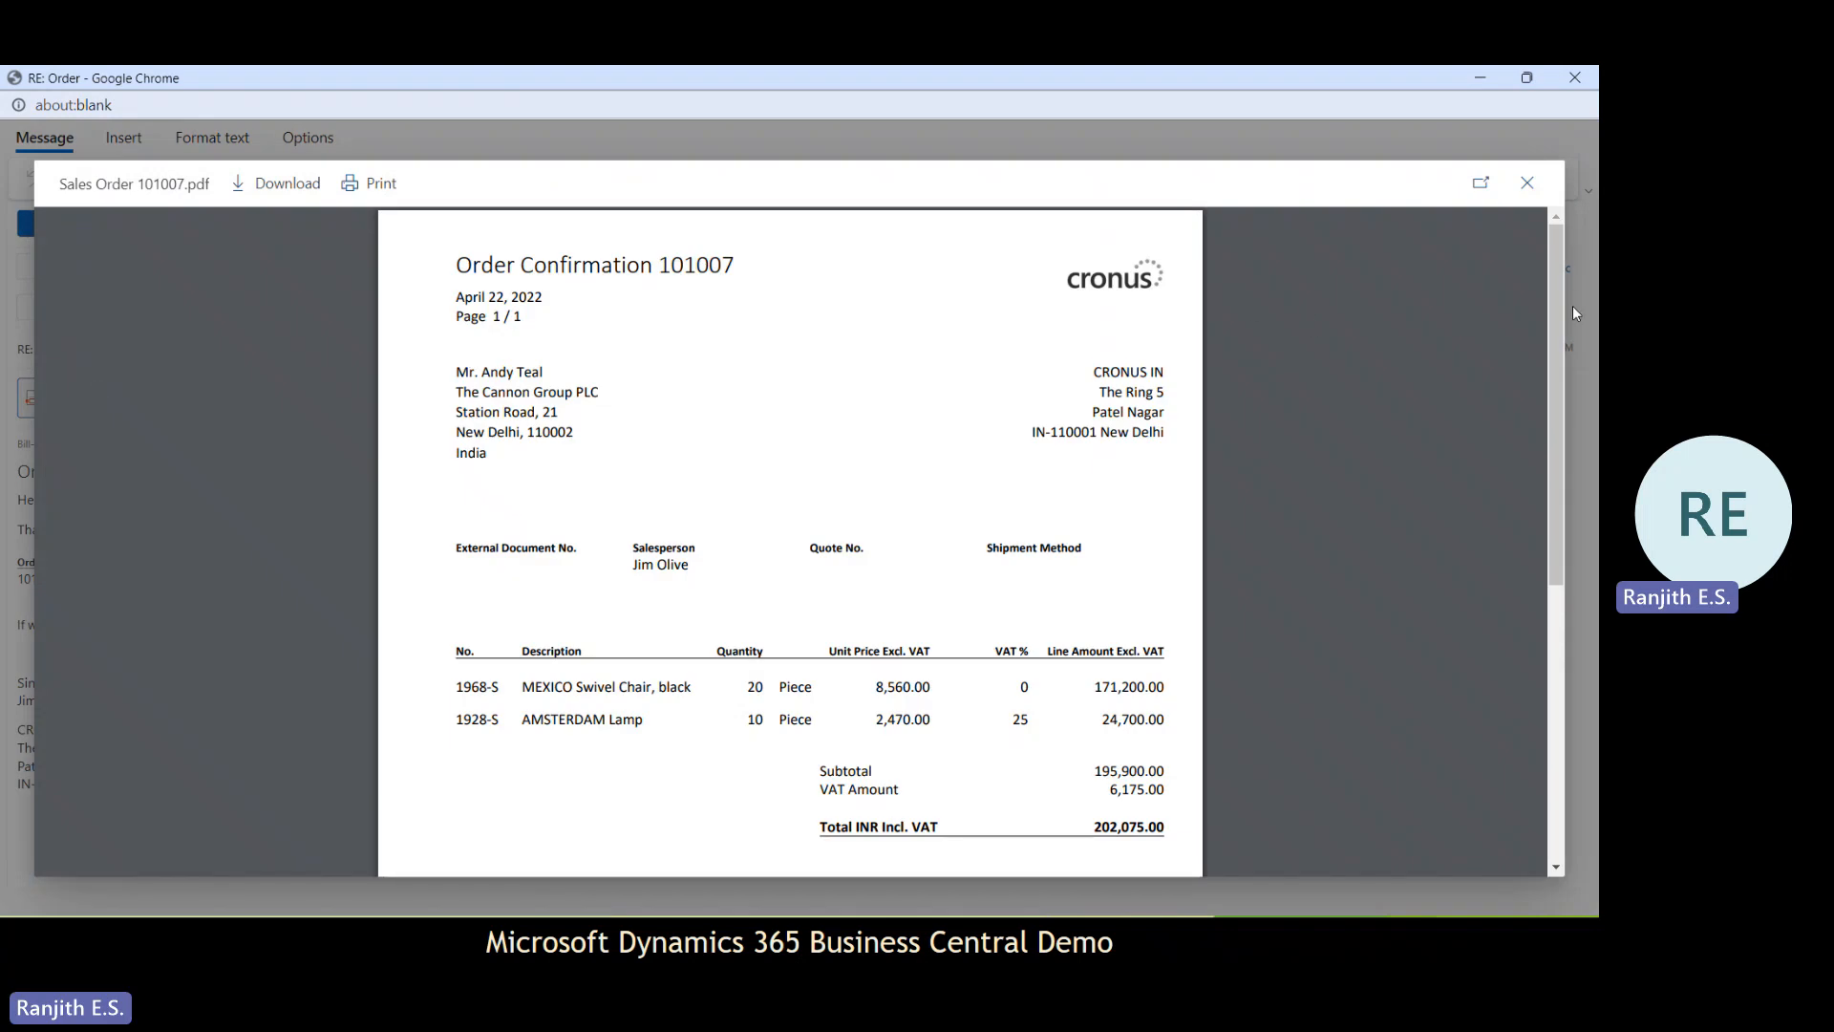
pyautogui.moveTo(1555, 341); pyautogui.dragTo(1545, 229)
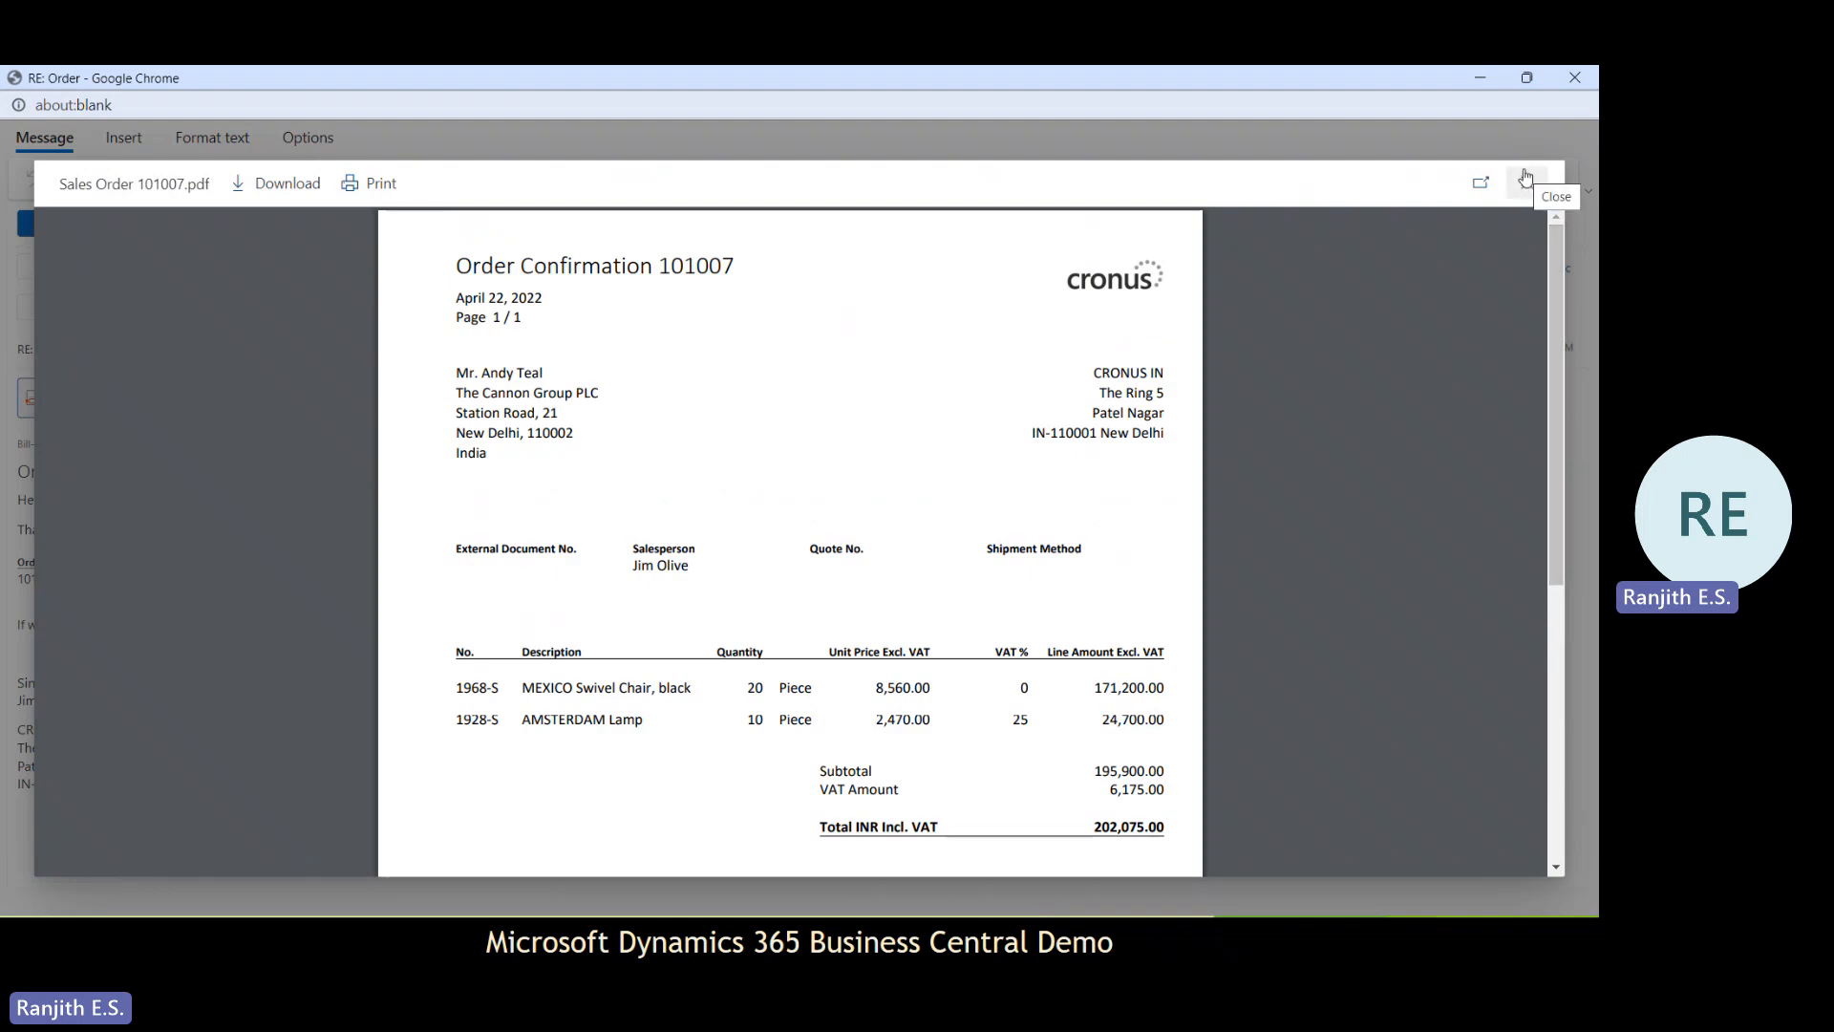
pyautogui.press('Escape')
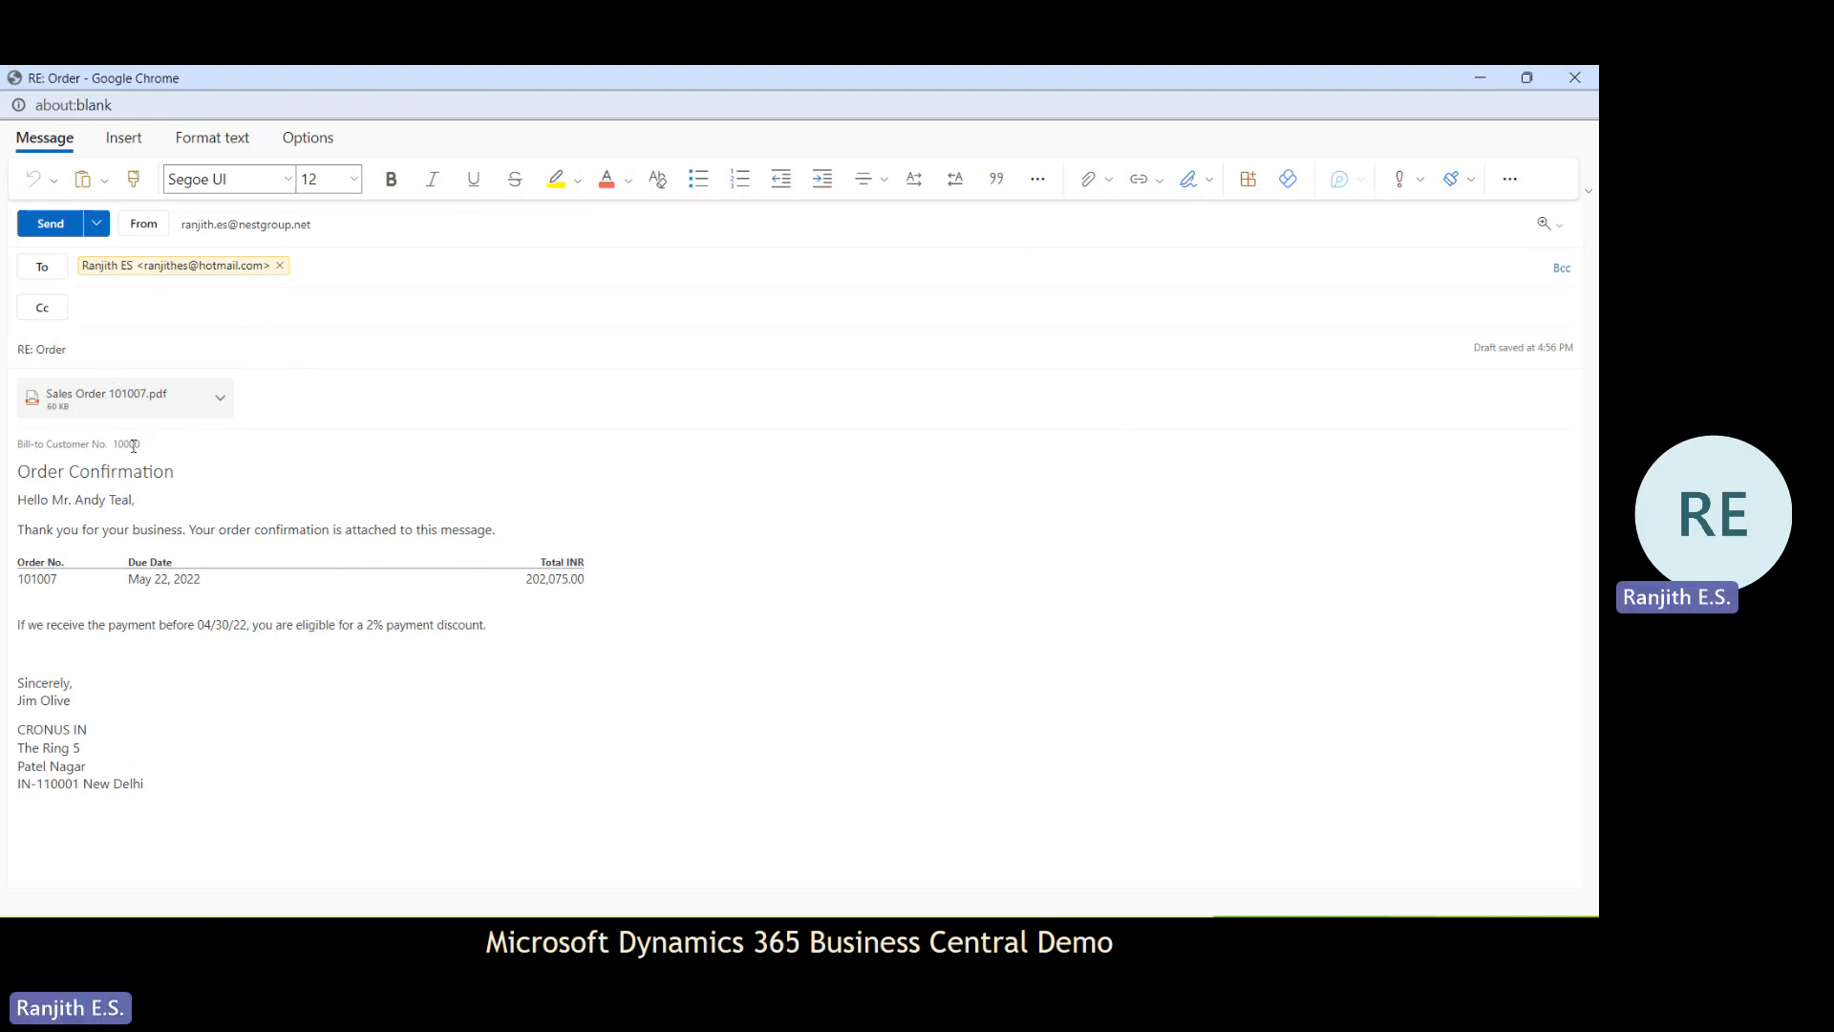
# Send the order confirmation email to the customer and open the sent message in Sent Items
pyautogui.click(51, 225)
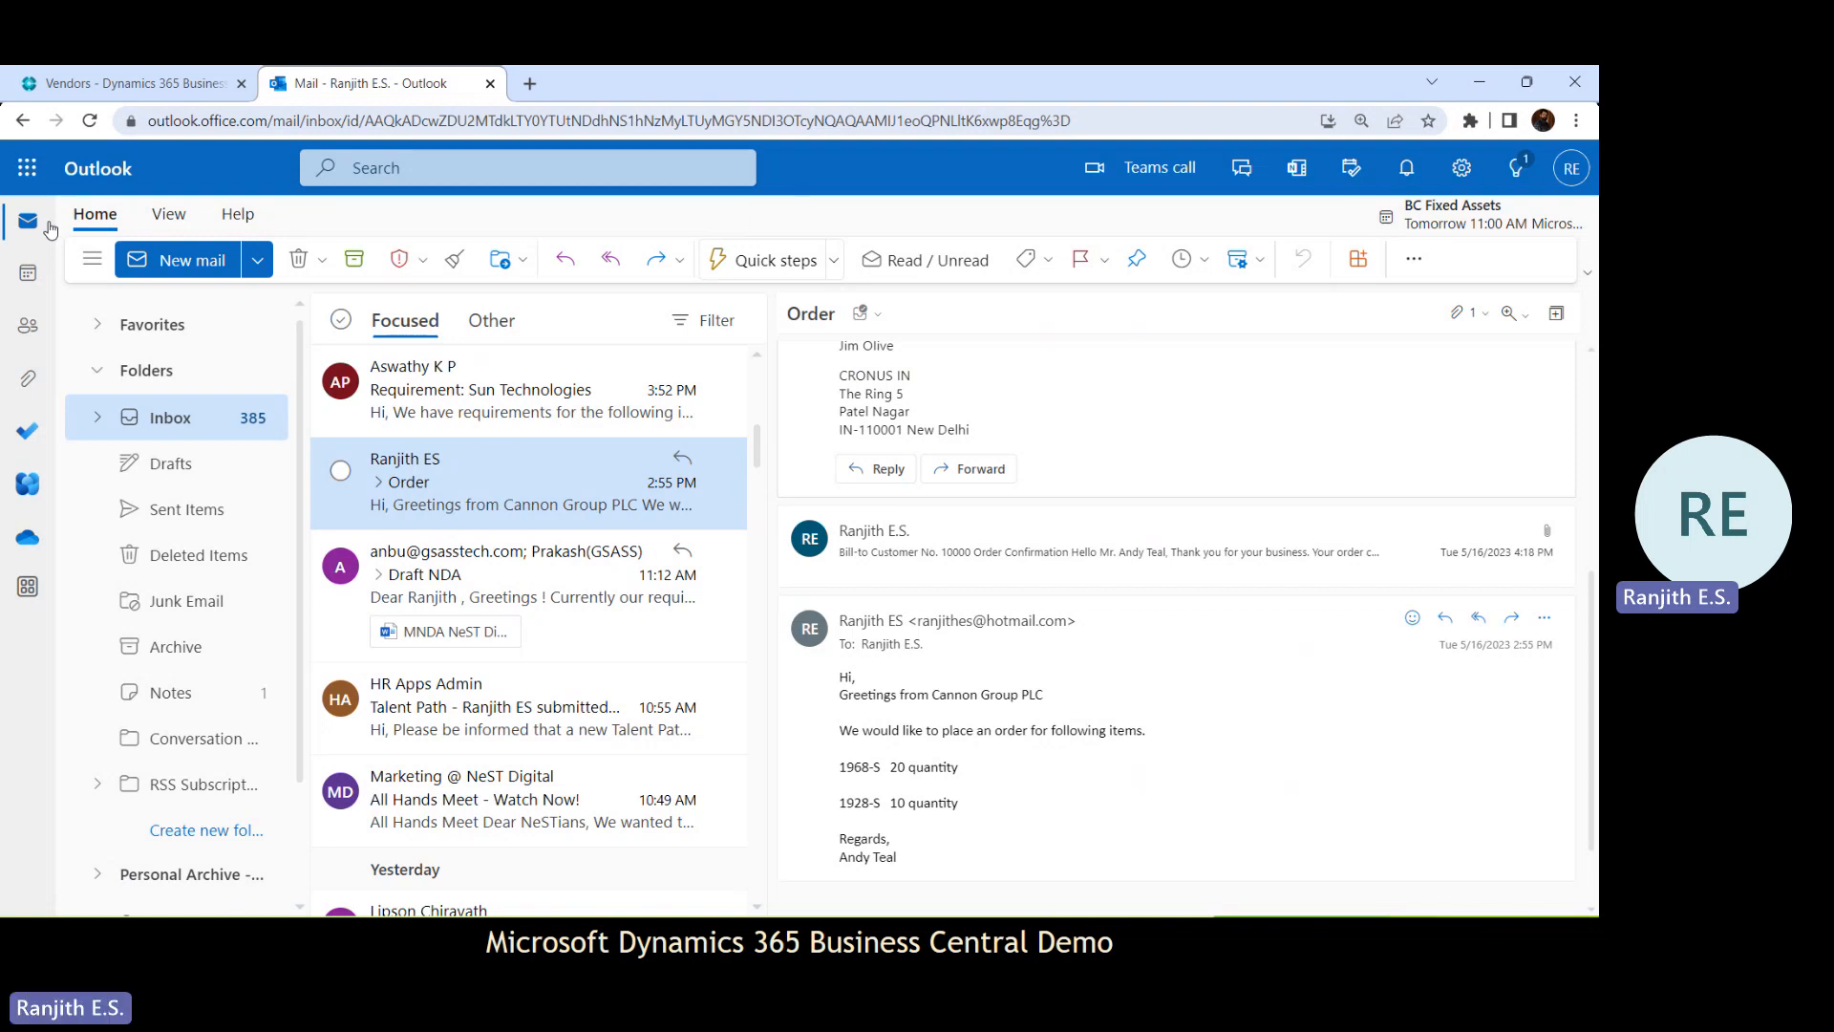
pyautogui.click(177, 521)
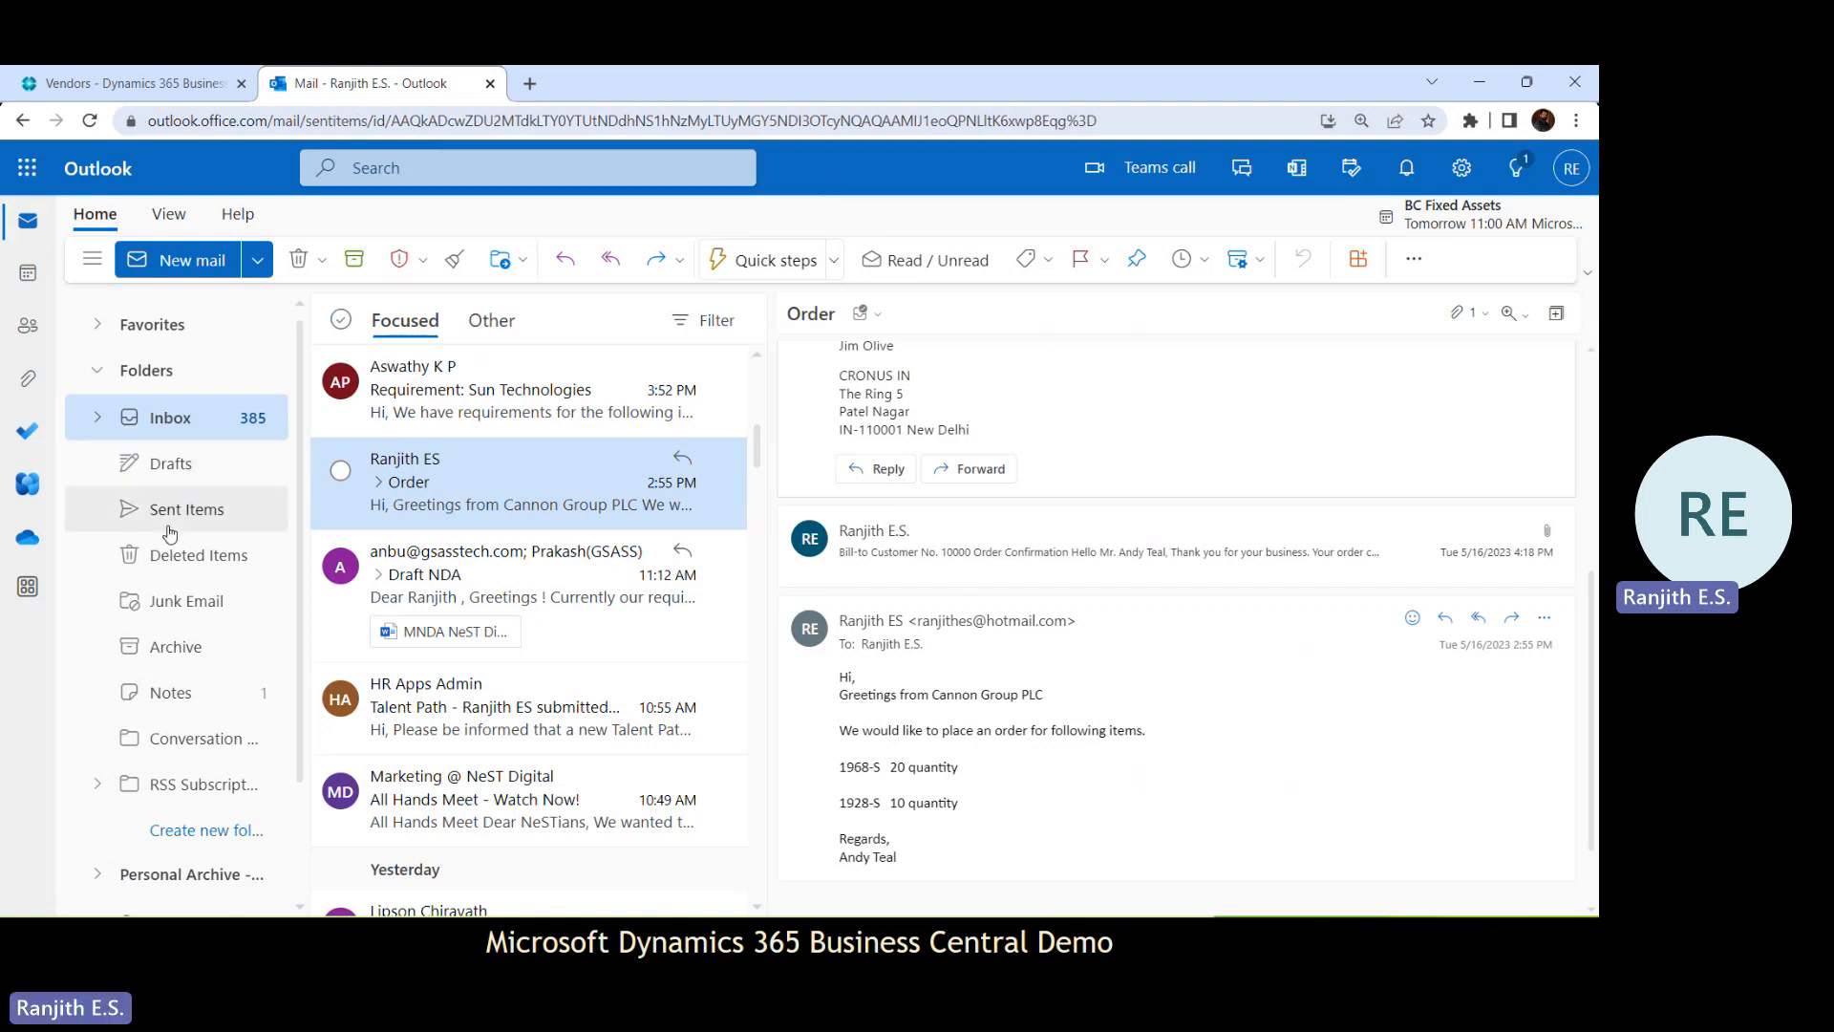
pyautogui.click(445, 439)
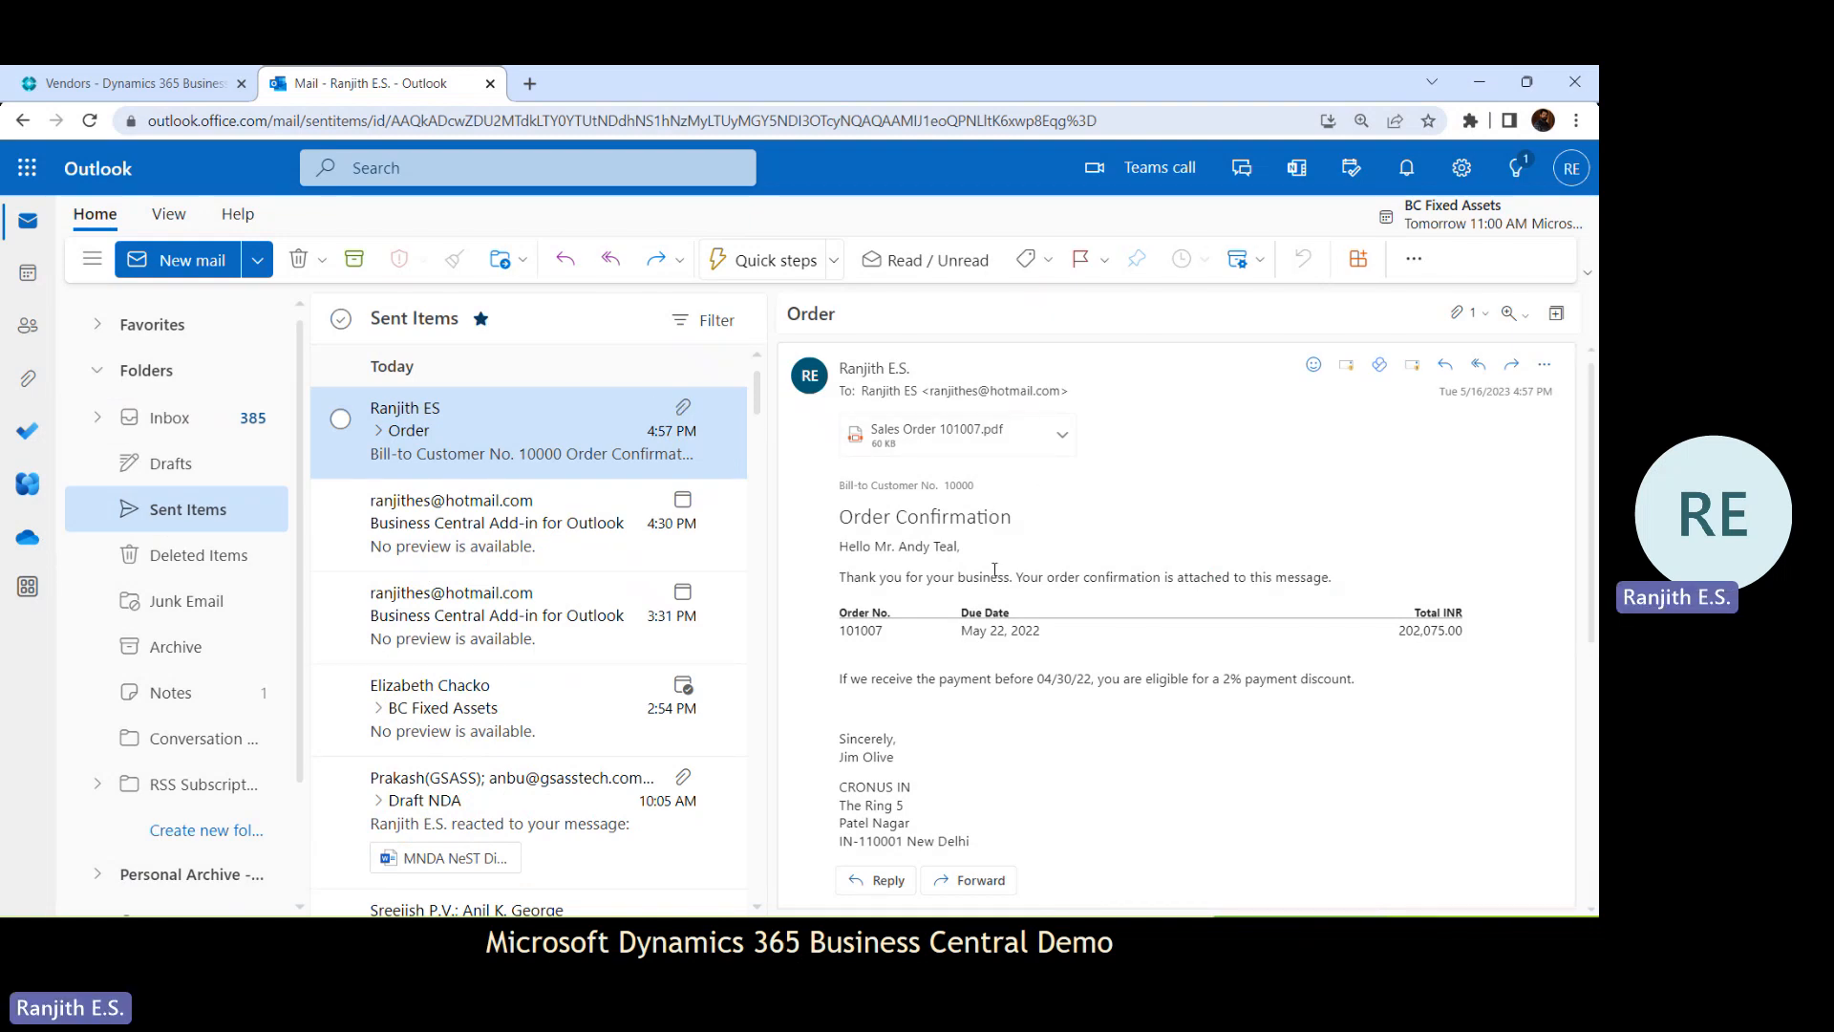
# Switch to the BC Demo presentation in PowerPoint and show the Conclusion slide
pyautogui.moveTo(965, 949)
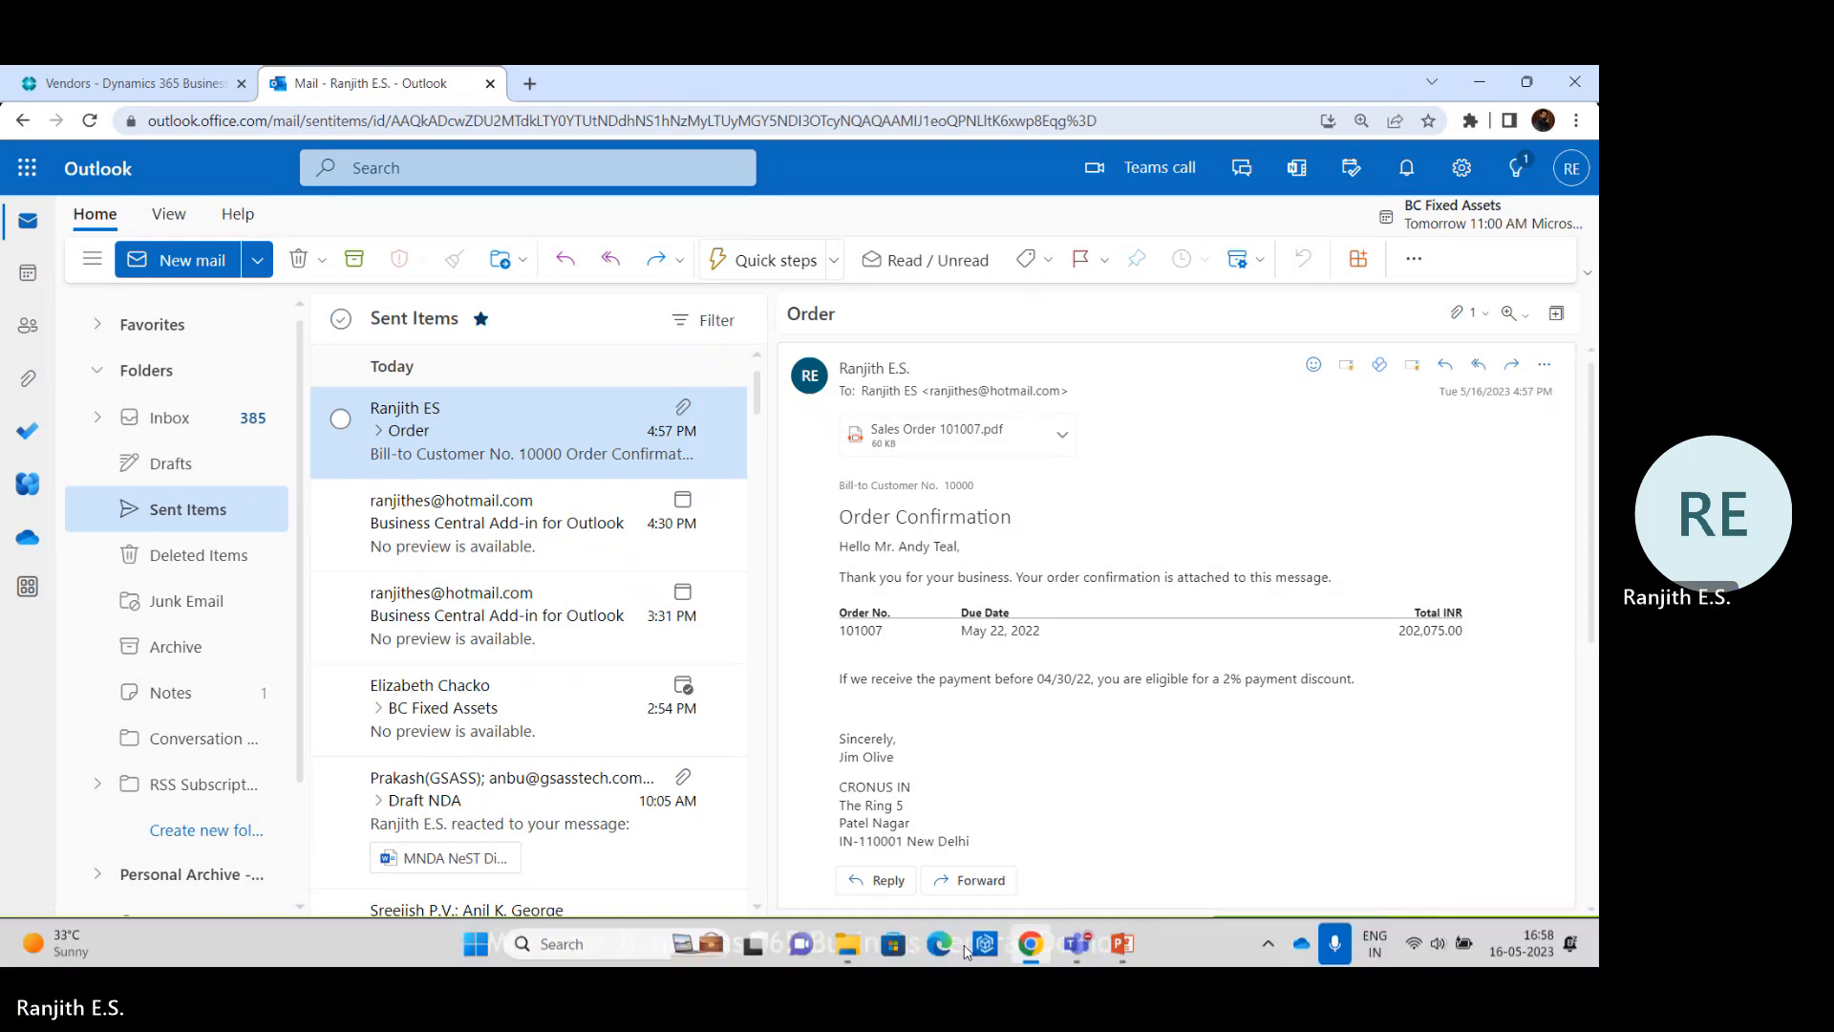
pyautogui.click(1120, 946)
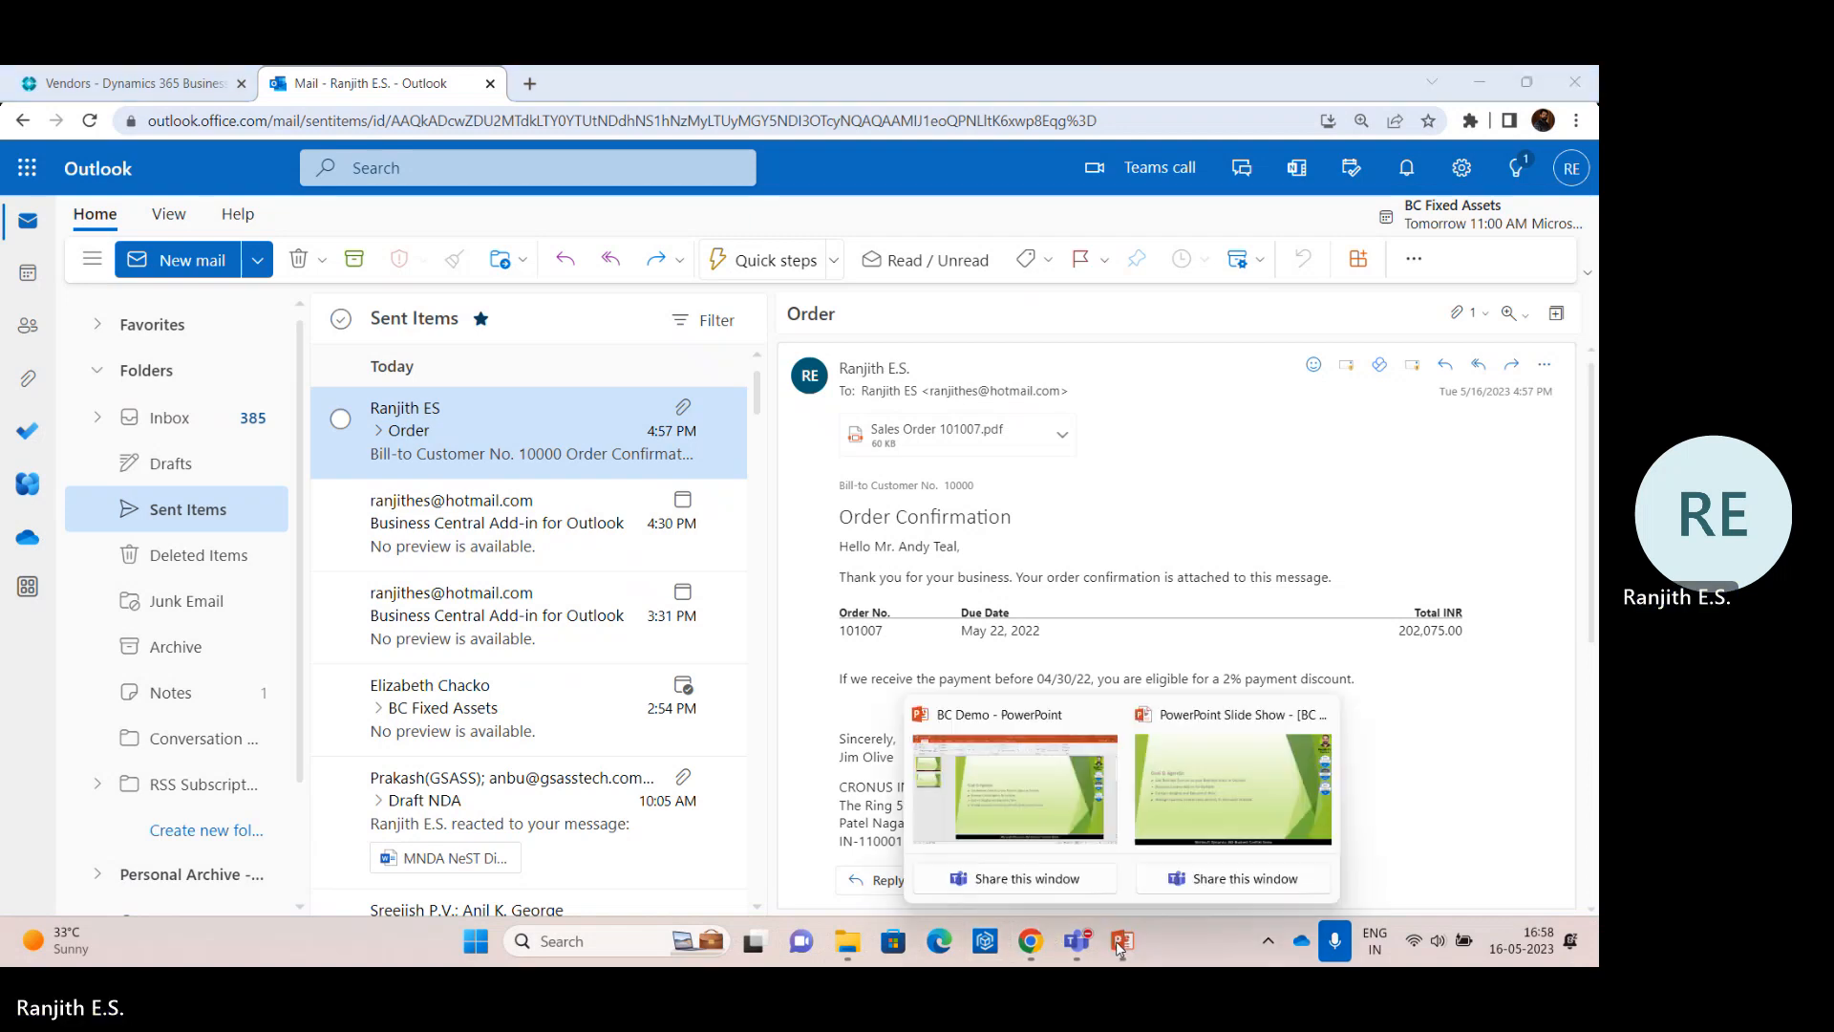
pyautogui.click(1051, 802)
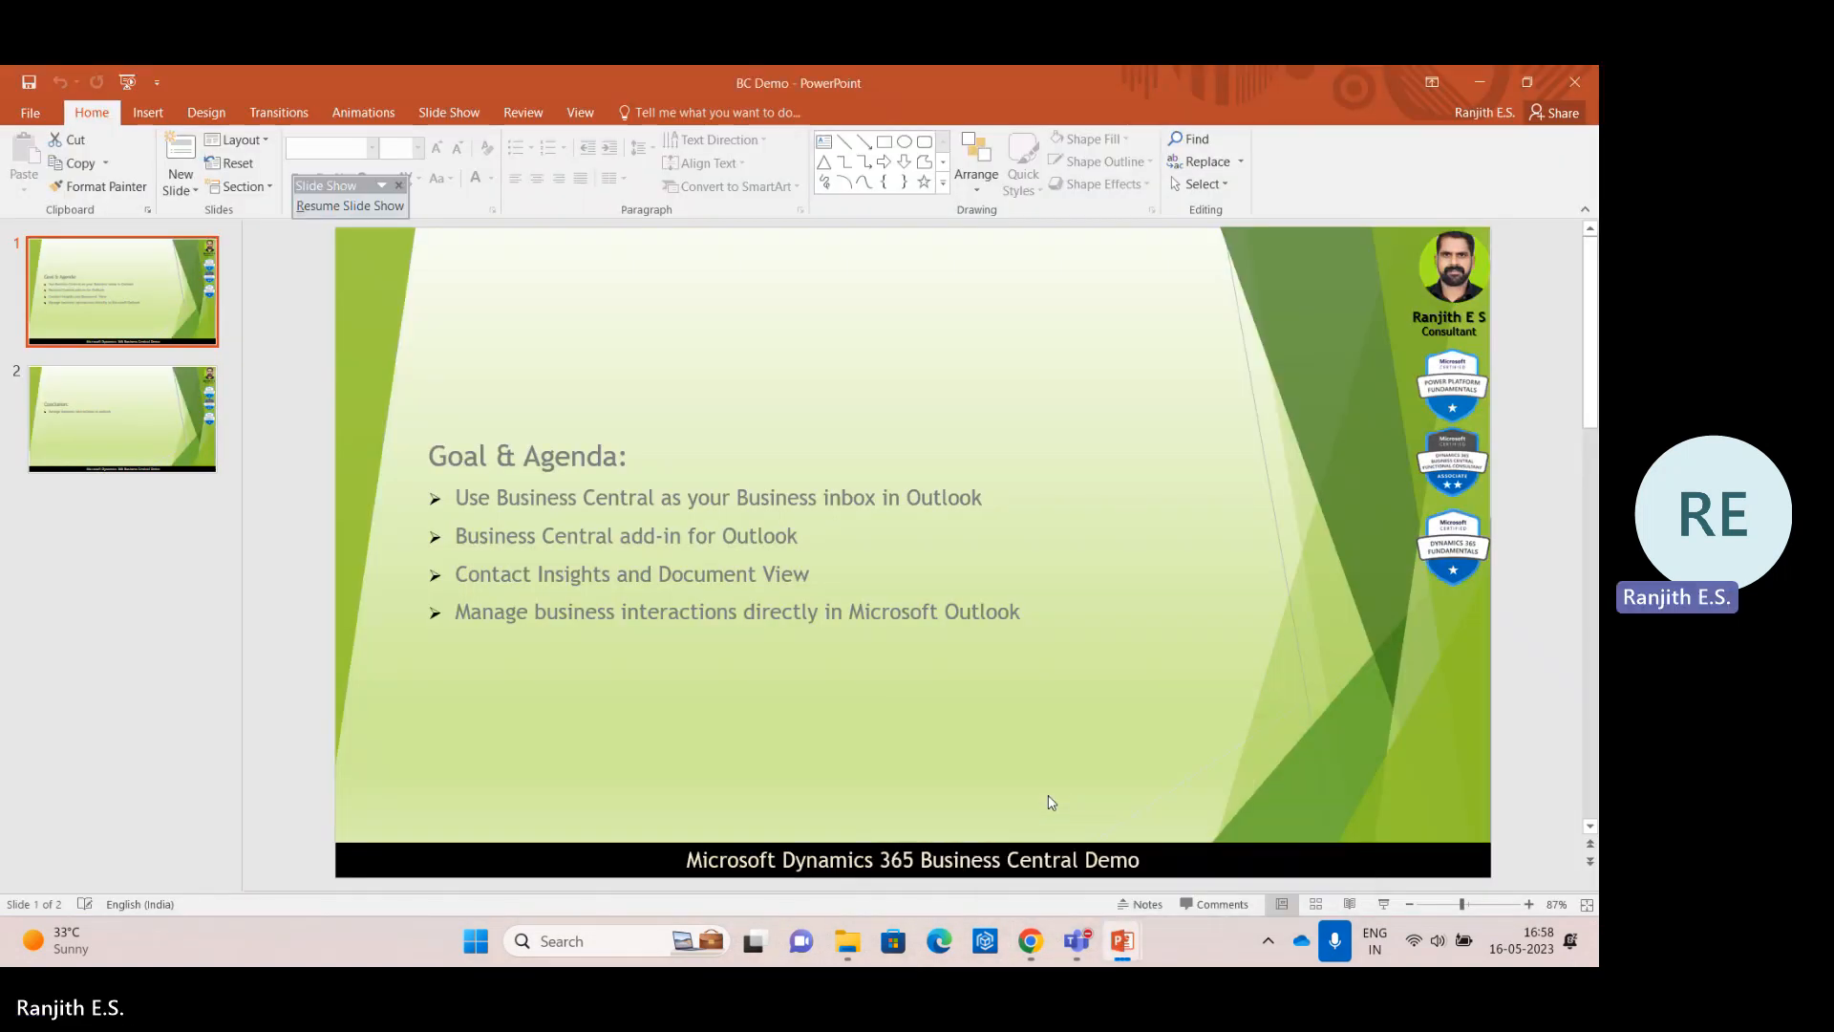
pyautogui.press('Down')
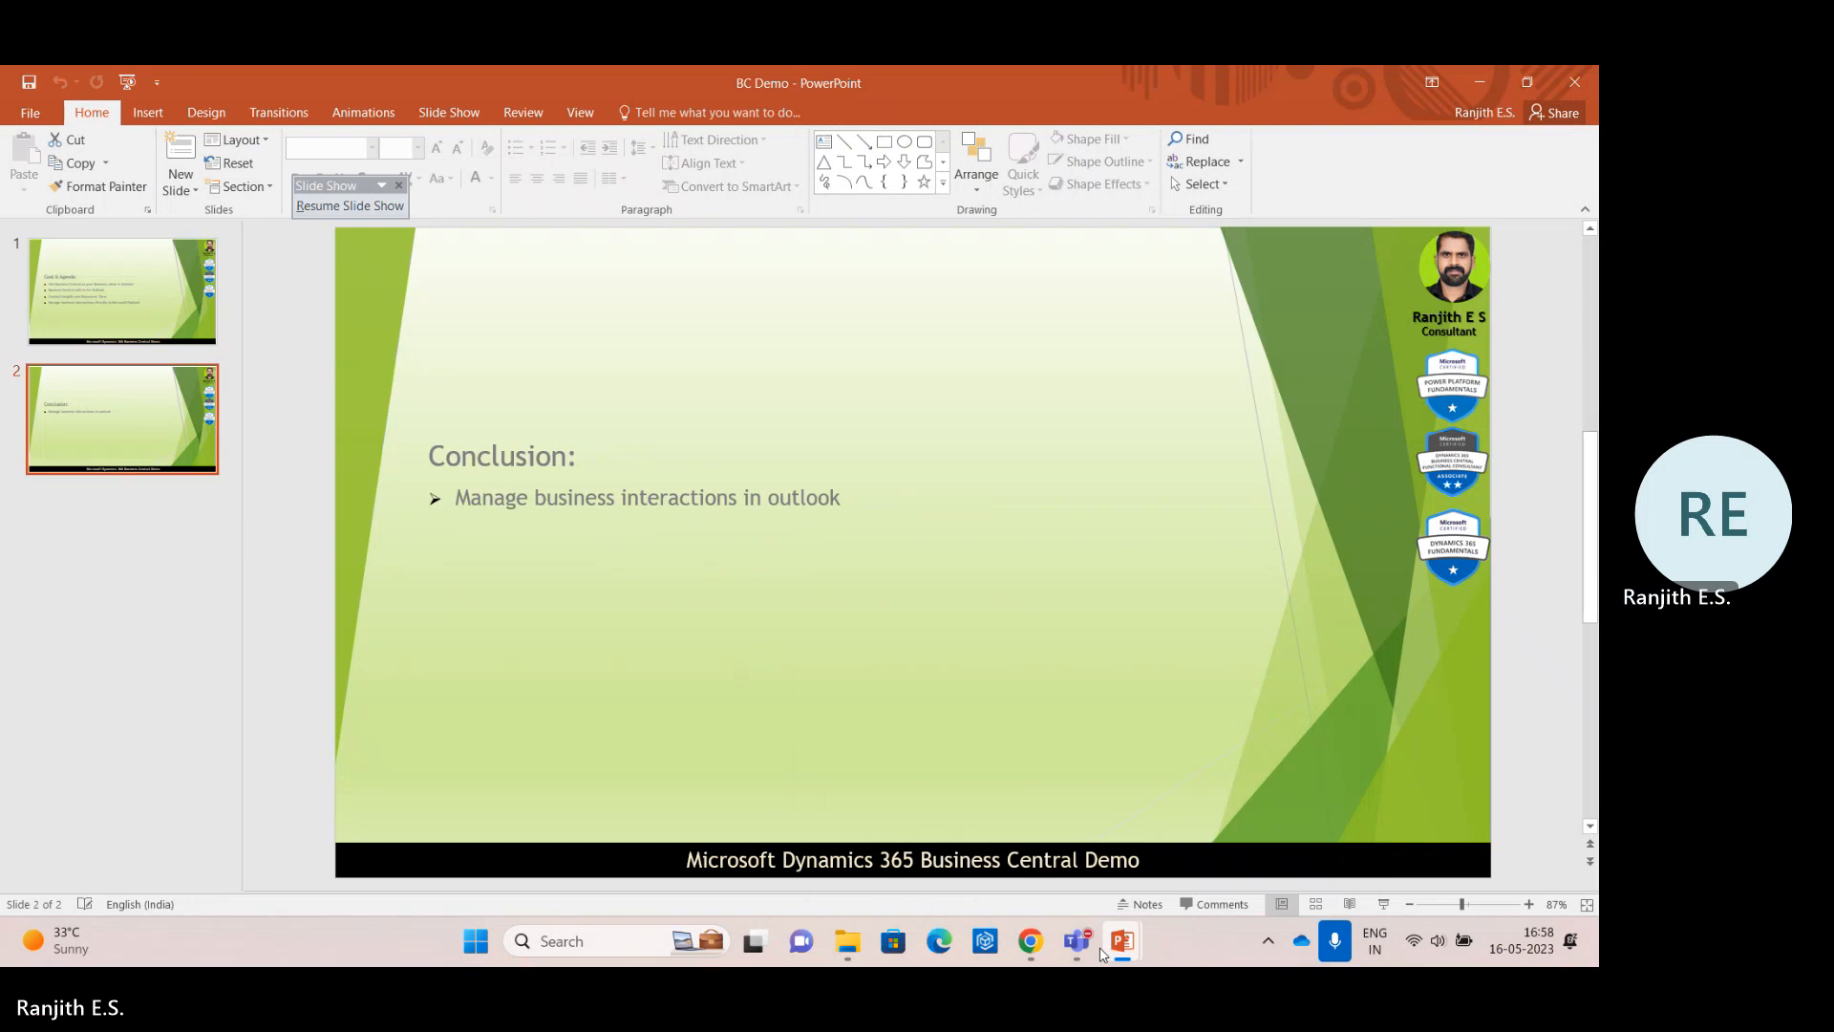